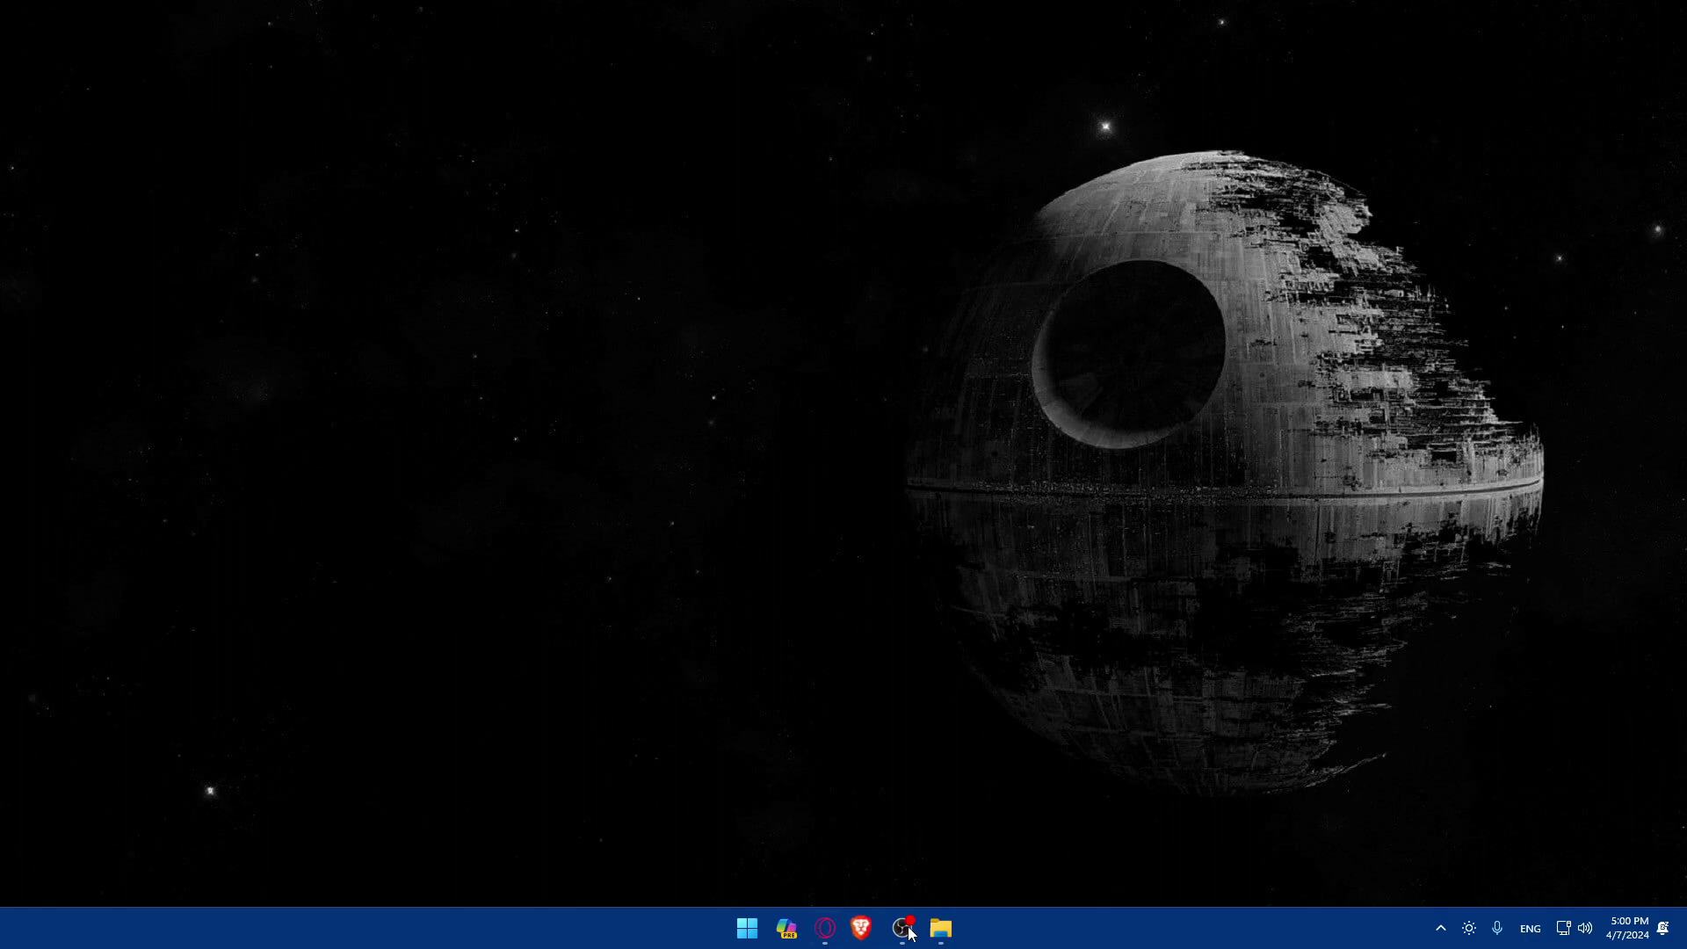
Open Brave and search Google for 'zoho flow'.
{"action": "left_click", "coordinate": [940, 927]}
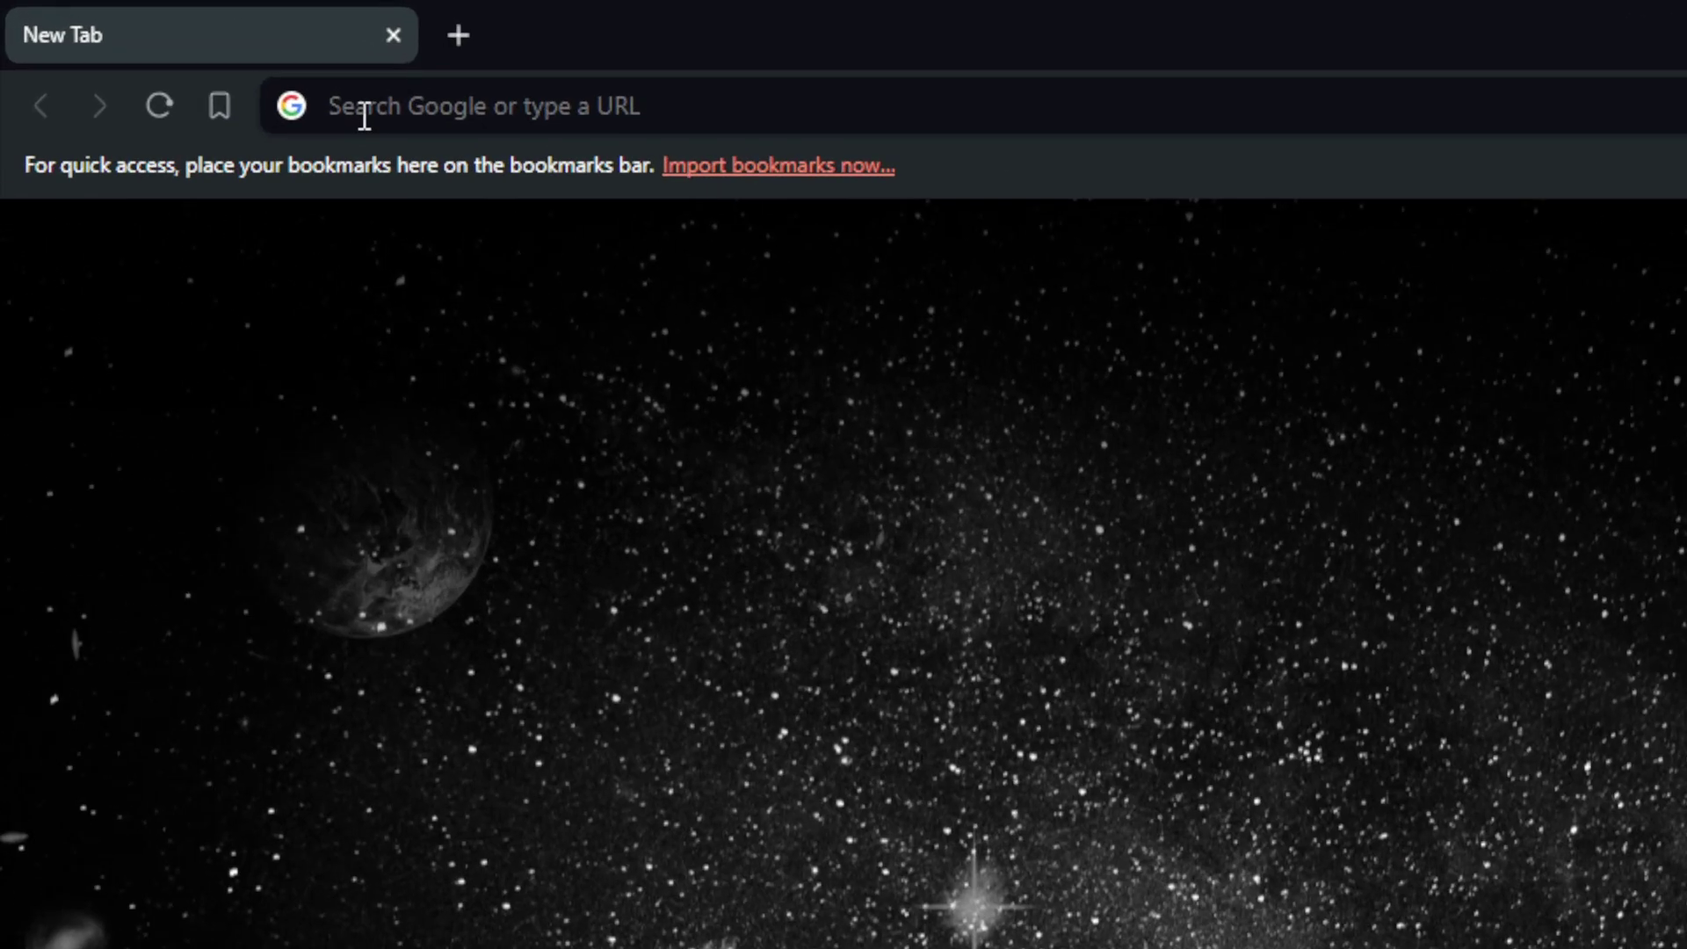
{"action": "left_click", "coordinate": [181, 57]}
{"action": "type", "text": "zo"}
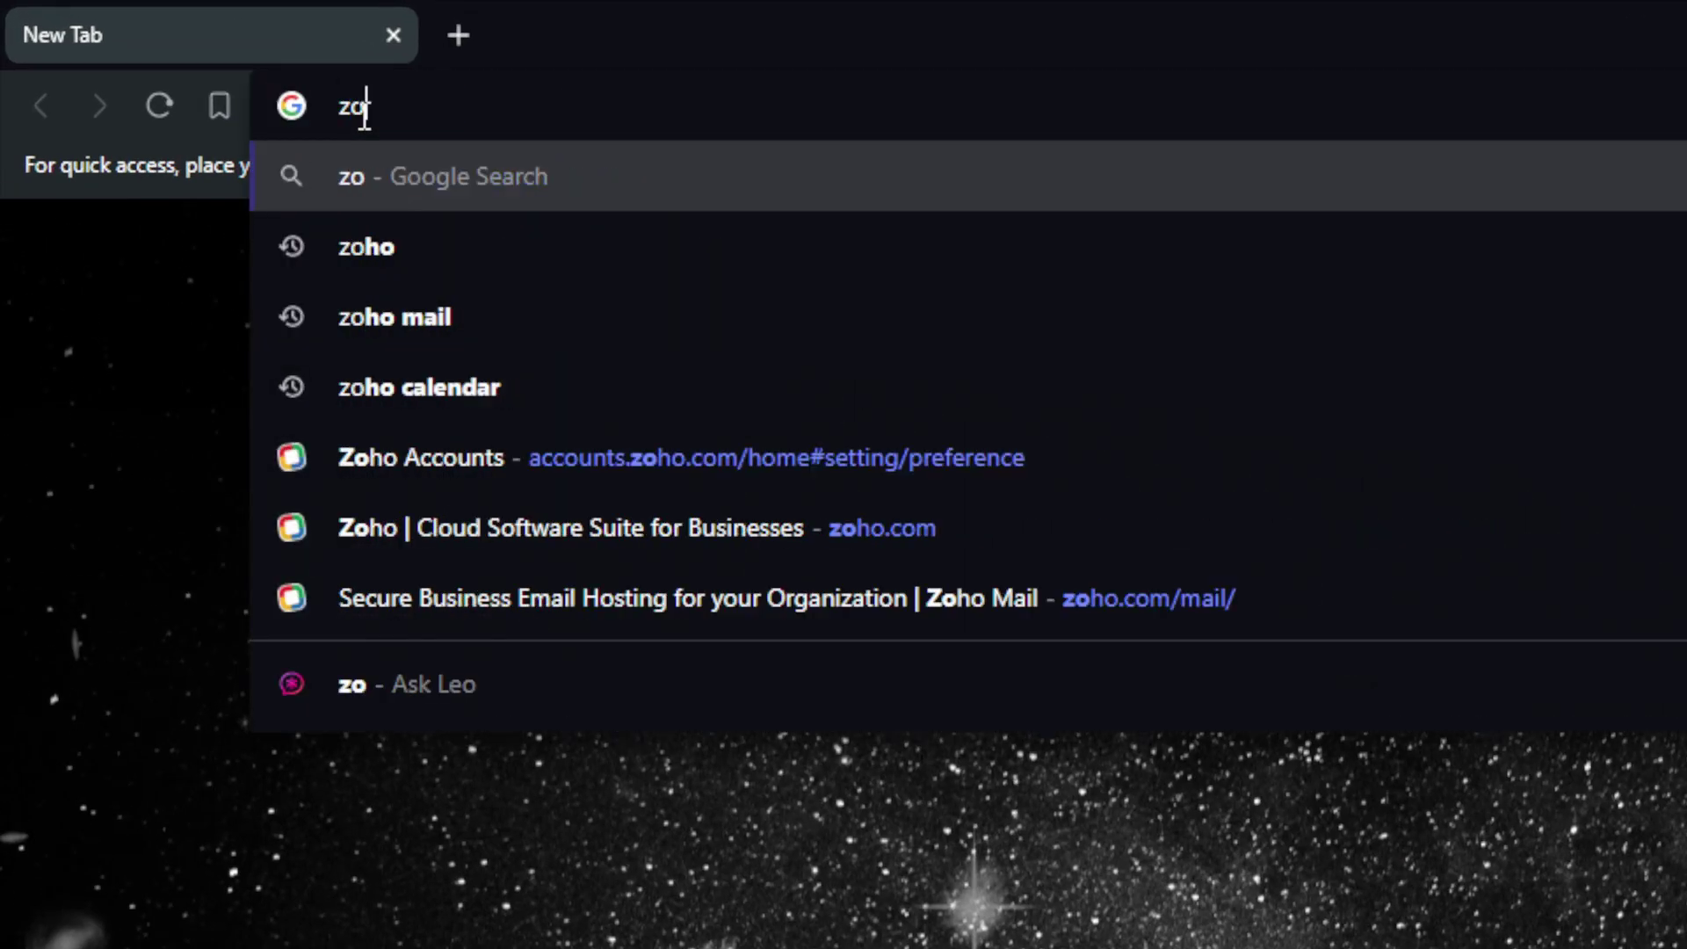
{"action": "type", "text": "ho flow"}
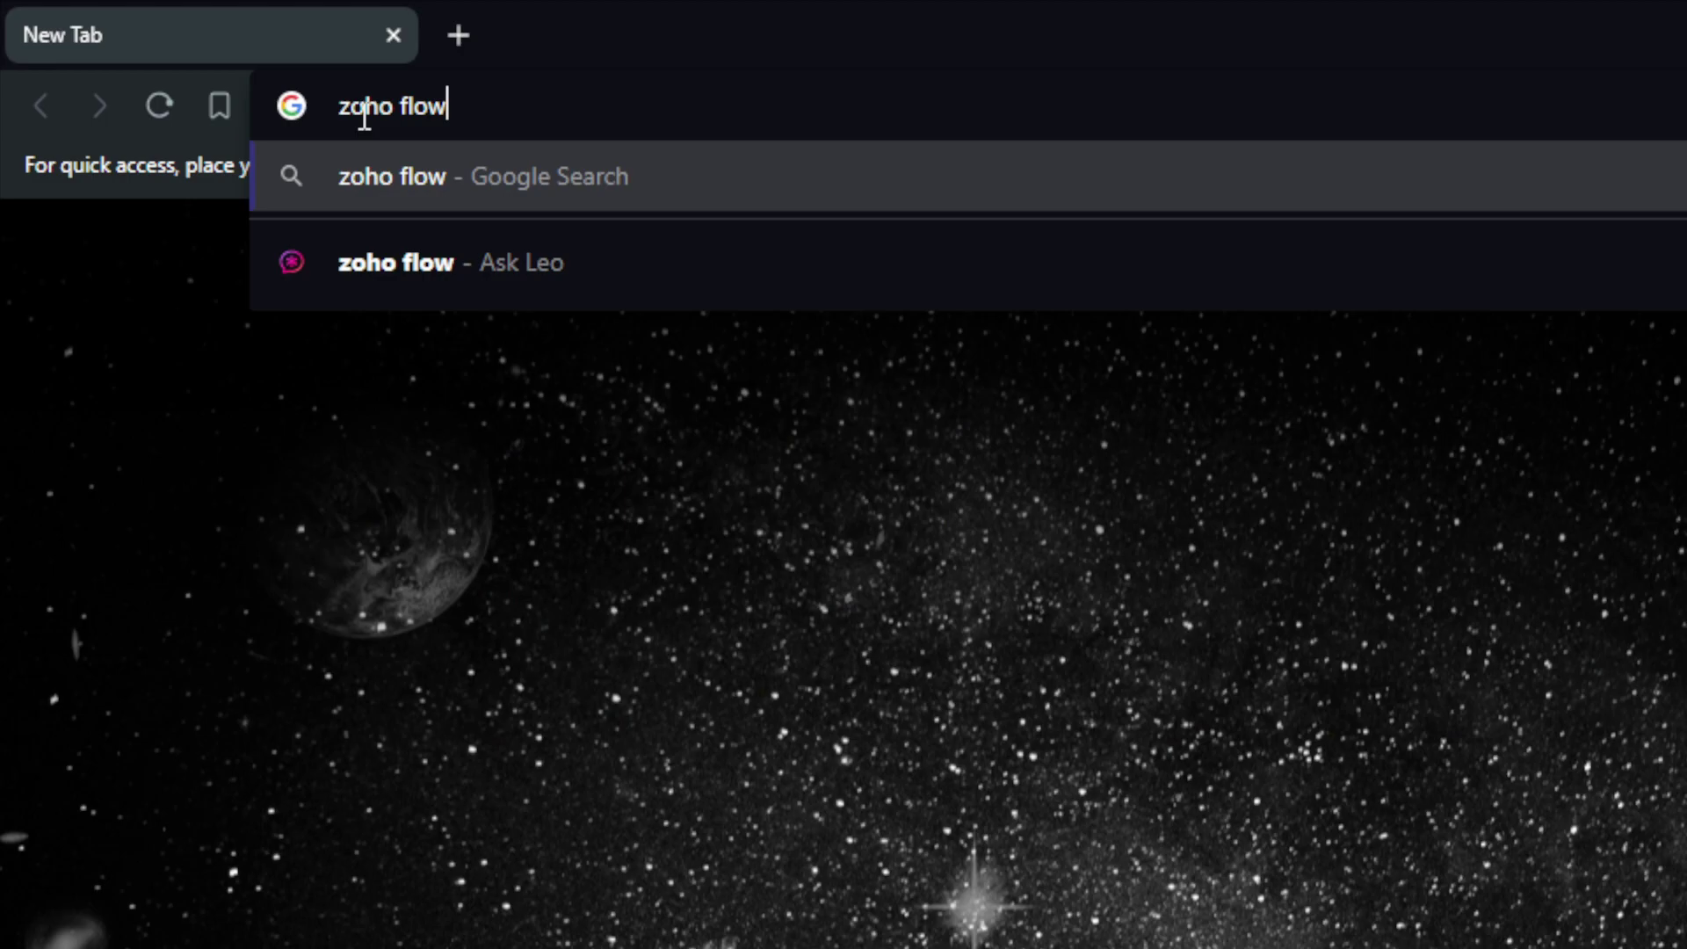
{"action": "key", "text": "Return"}
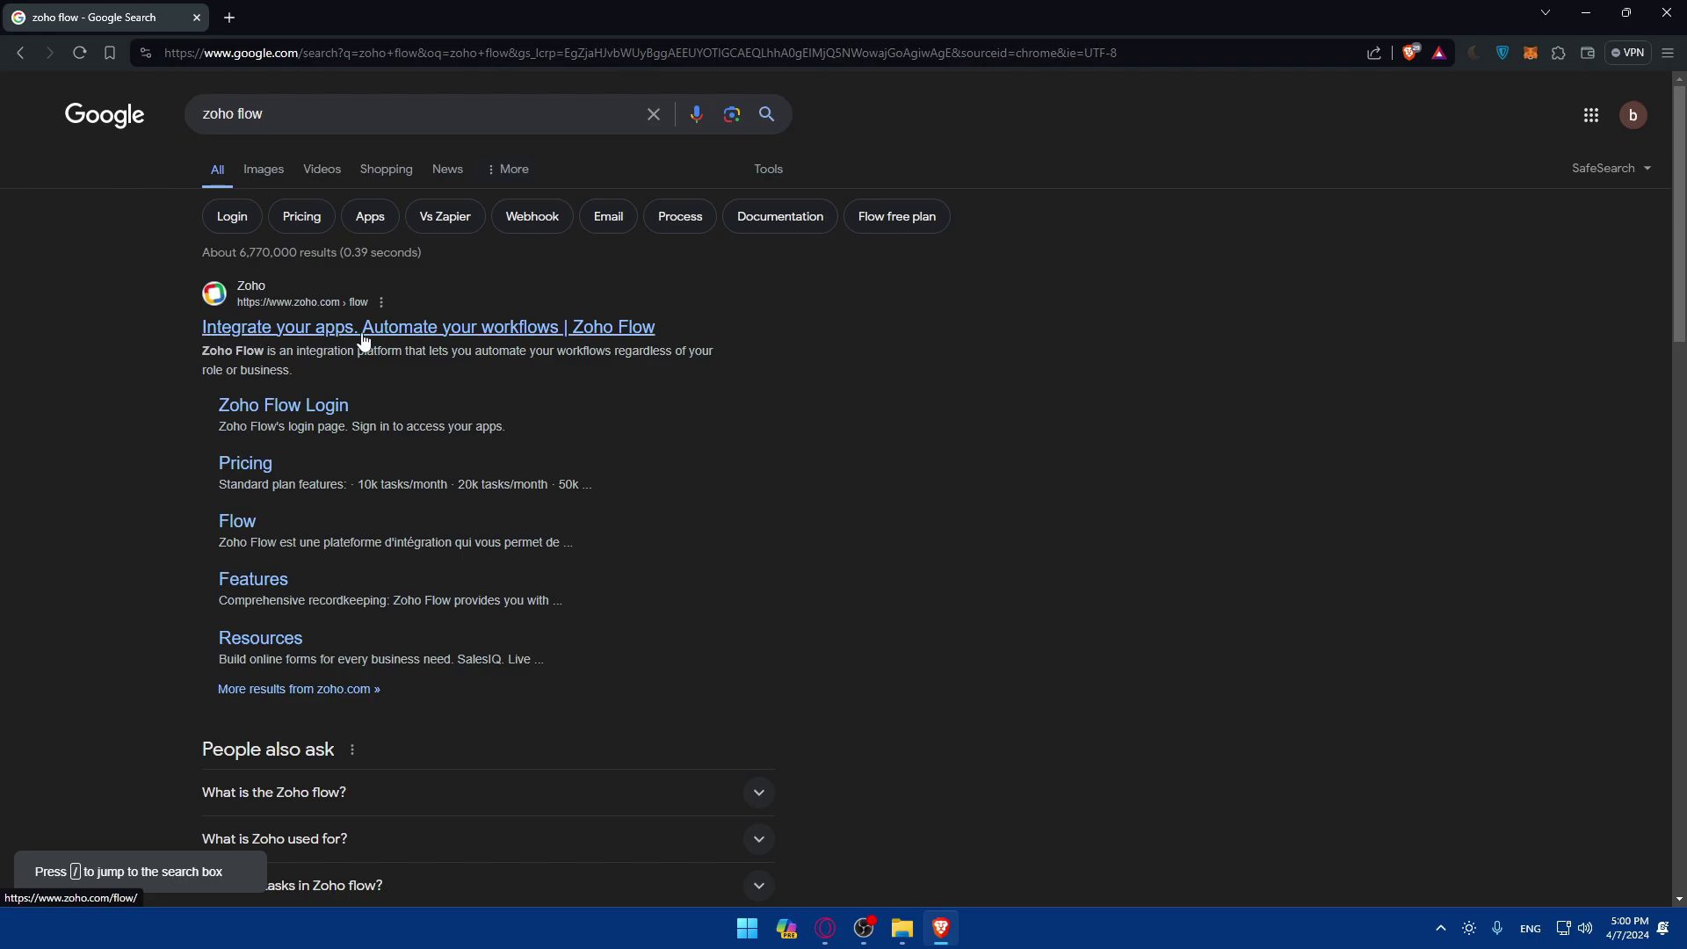
Open the Zoho Flow site, then view its sign-in page with all social sign-in options.
{"action": "left_click", "coordinate": [463, 340]}
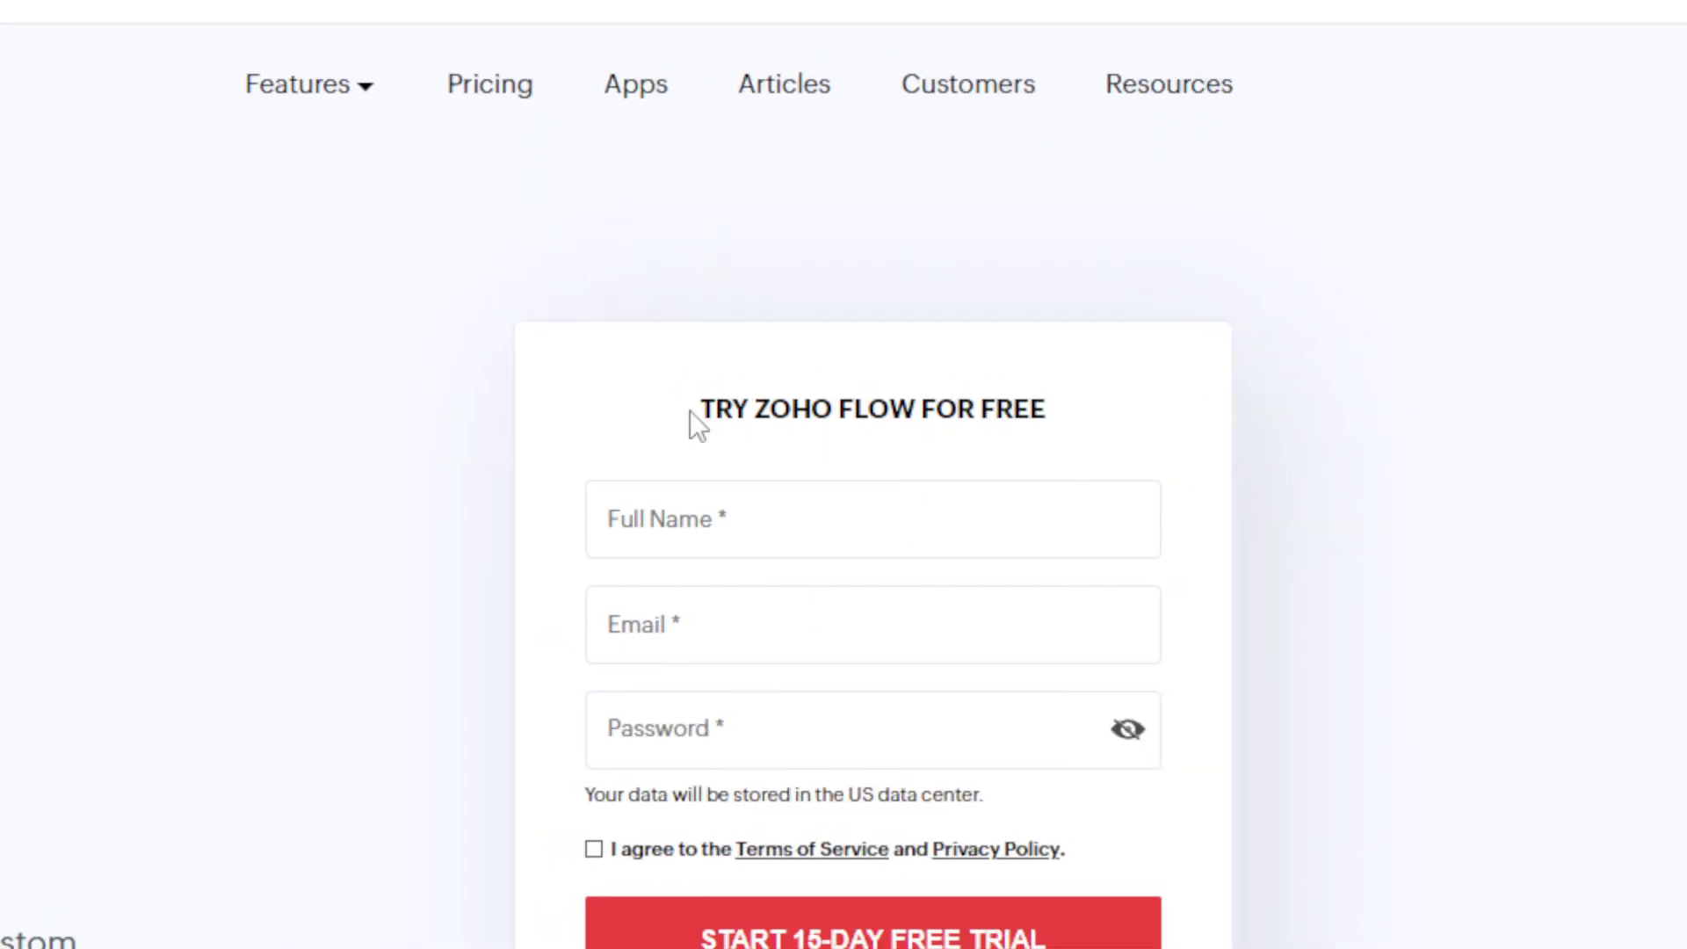
{"action": "left_click_drag", "start_coordinate": [657, 392], "coordinate": [1028, 389]}
{"action": "left_click", "coordinate": [873, 497]}
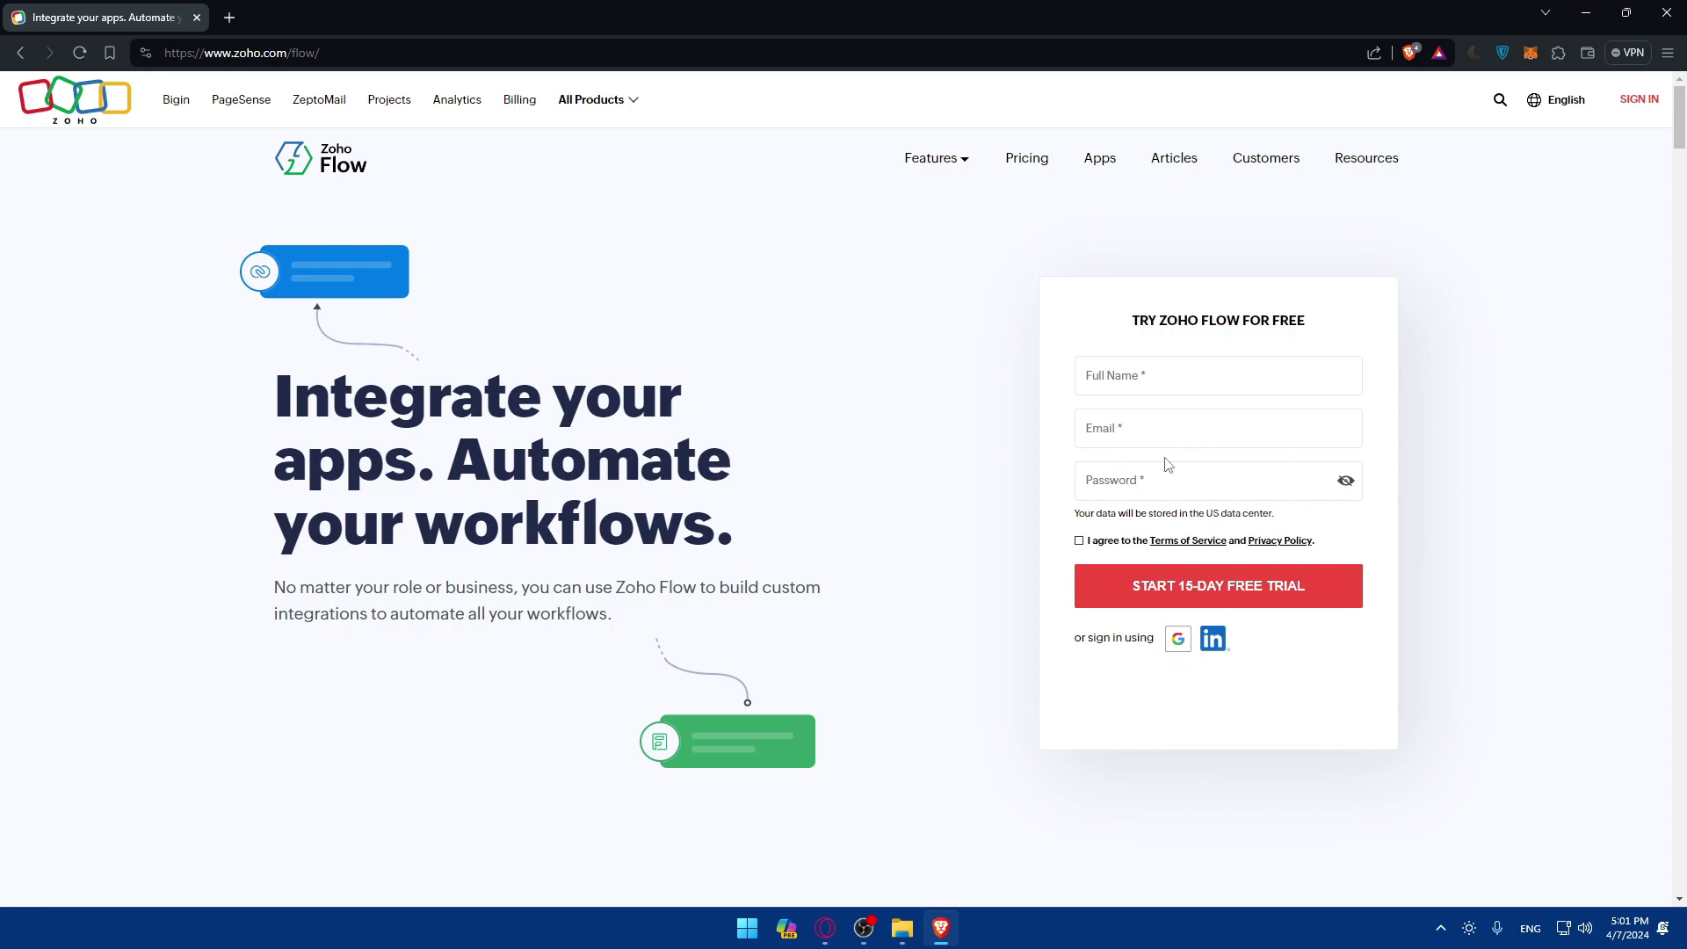
{"action": "left_click", "coordinate": [1657, 100]}
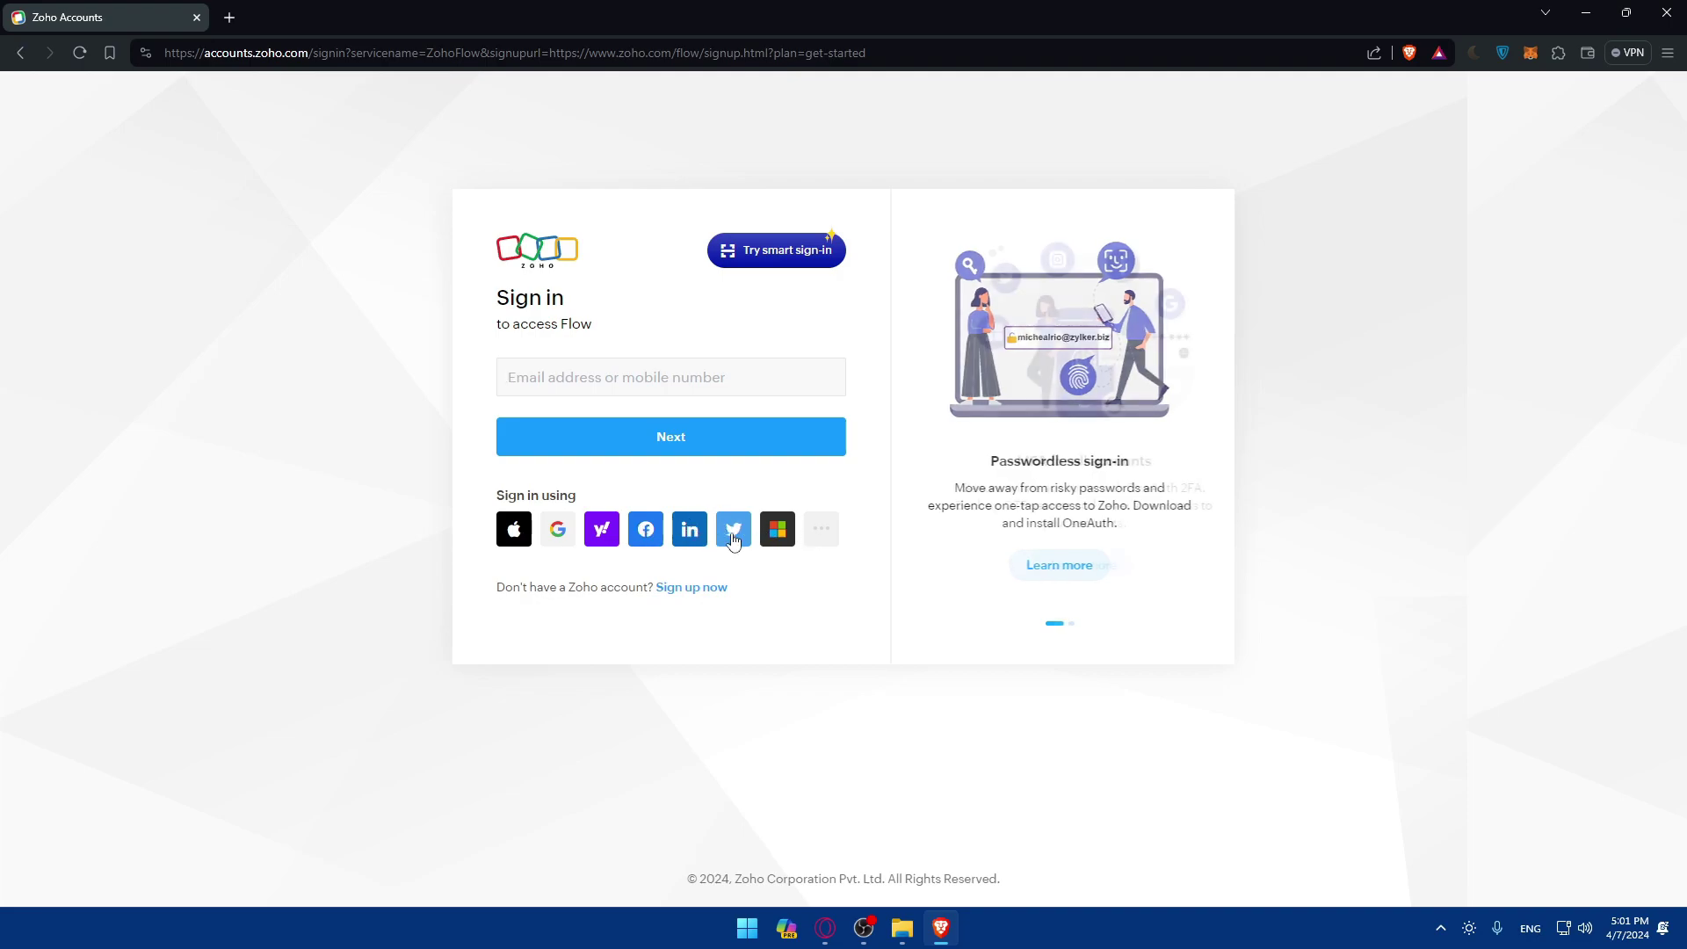
{"action": "left_click", "coordinate": [812, 536]}
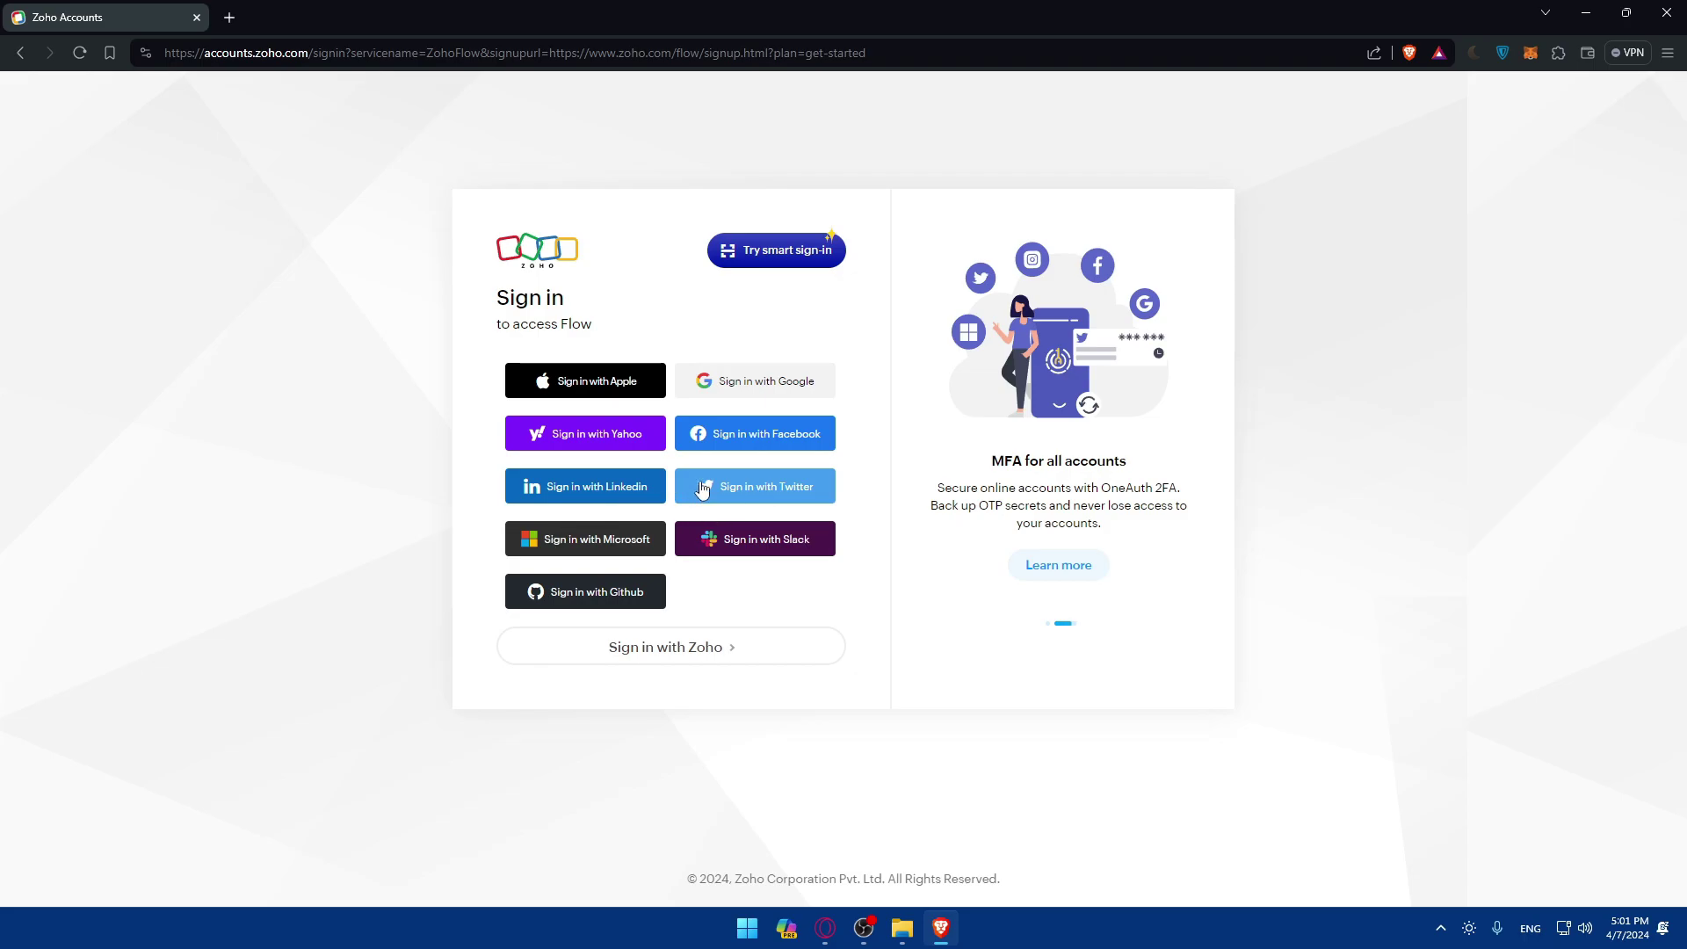
Return to the Flow landing page and sign up using a Google account.
{"action": "key", "text": "alt+Left"}
{"action": "left_click", "coordinate": [1184, 381]}
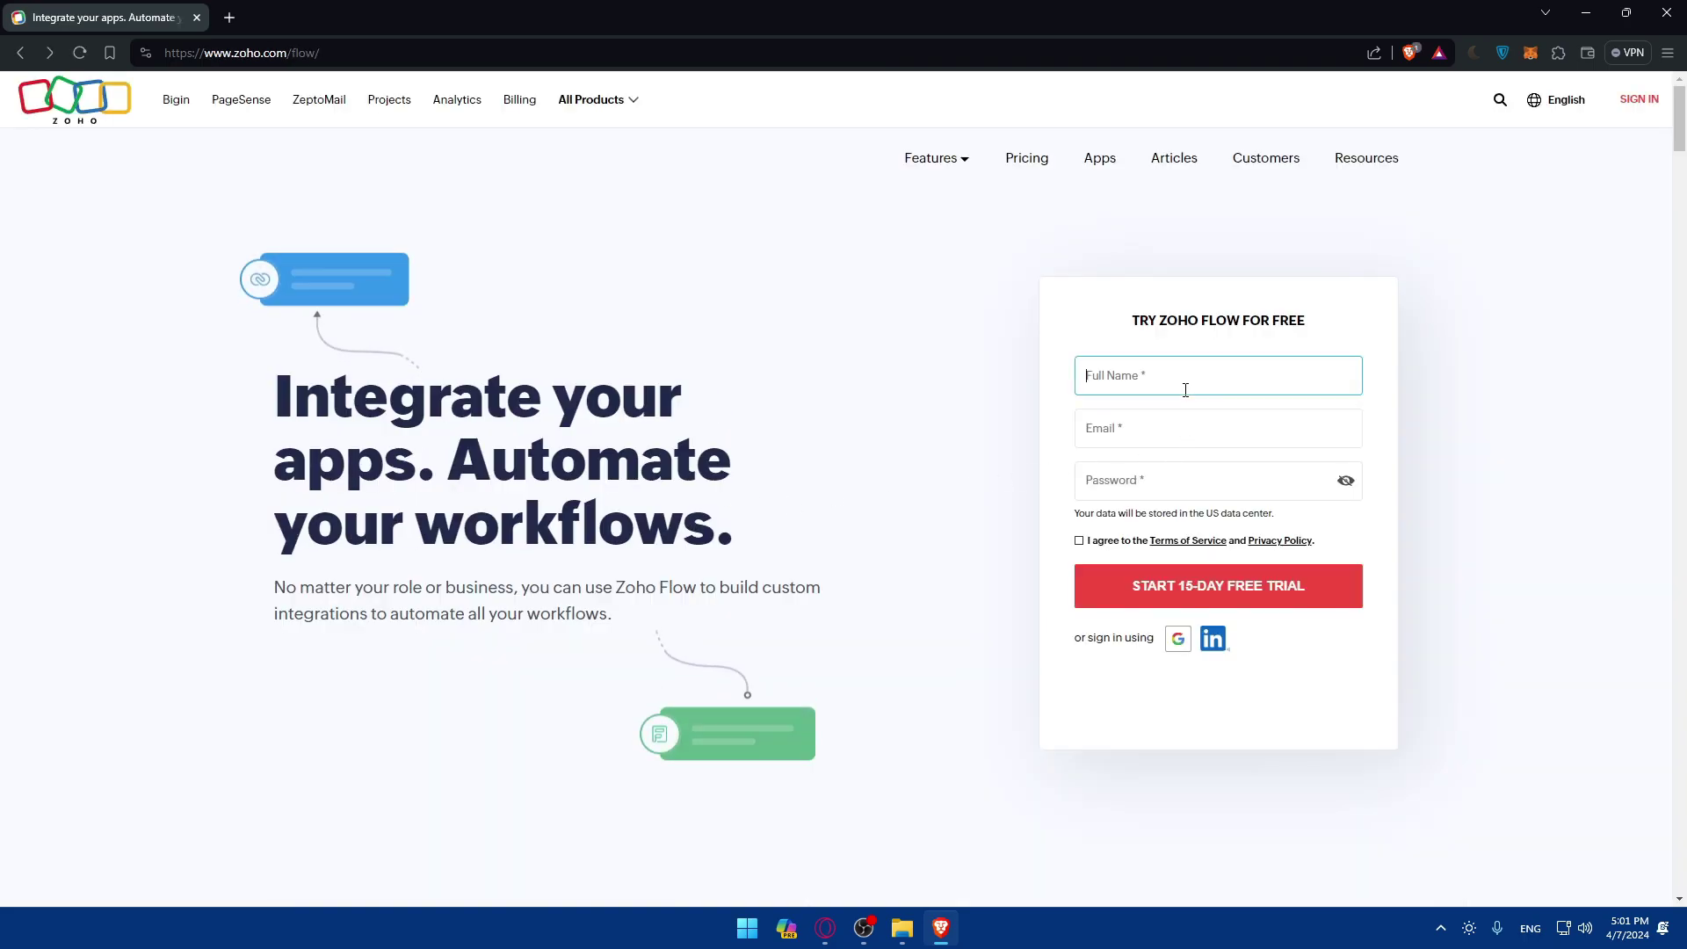
{"action": "type", "text": "test"}
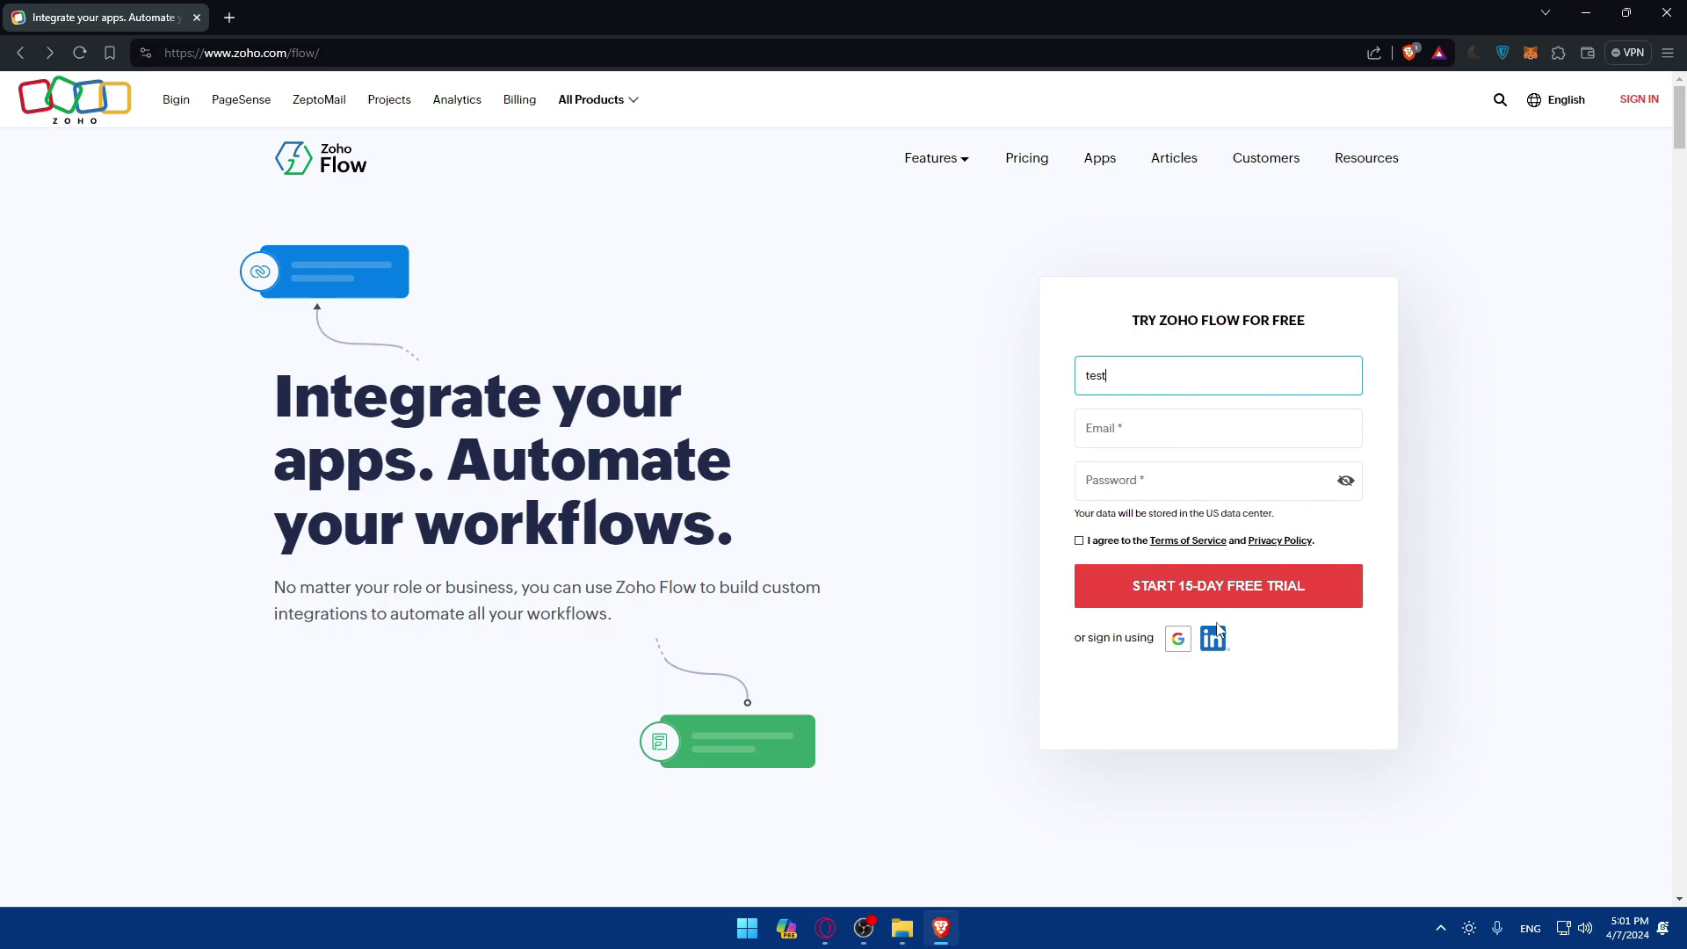
{"action": "left_click", "coordinate": [1178, 640]}
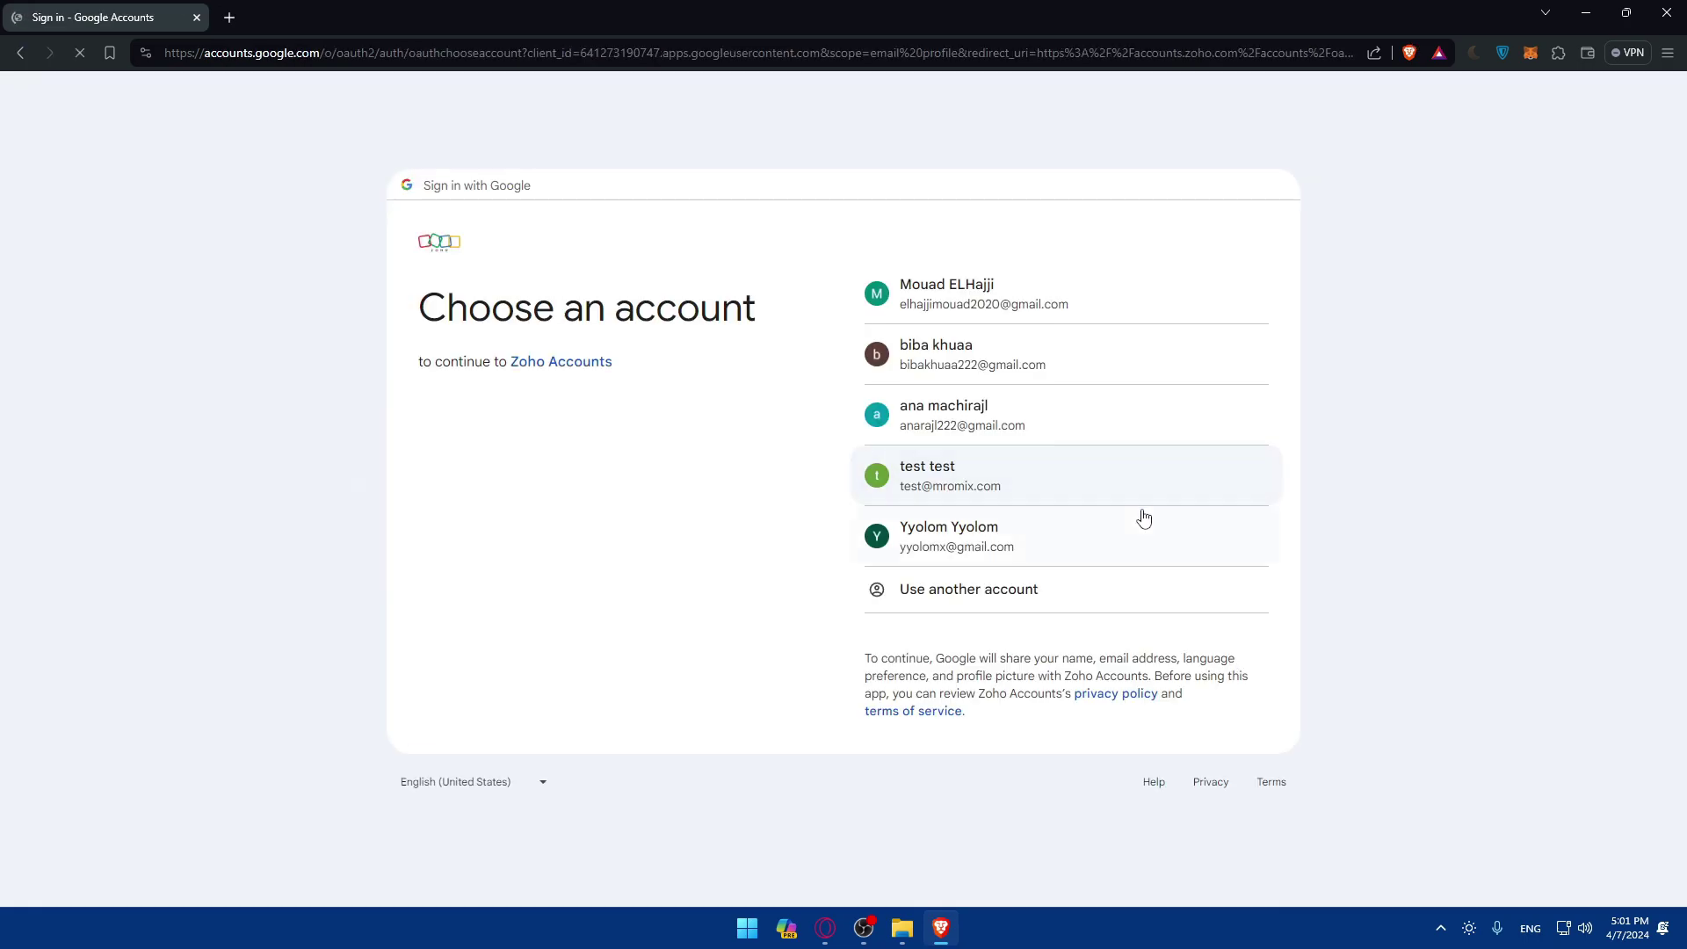
{"action": "left_click", "coordinate": [980, 362]}
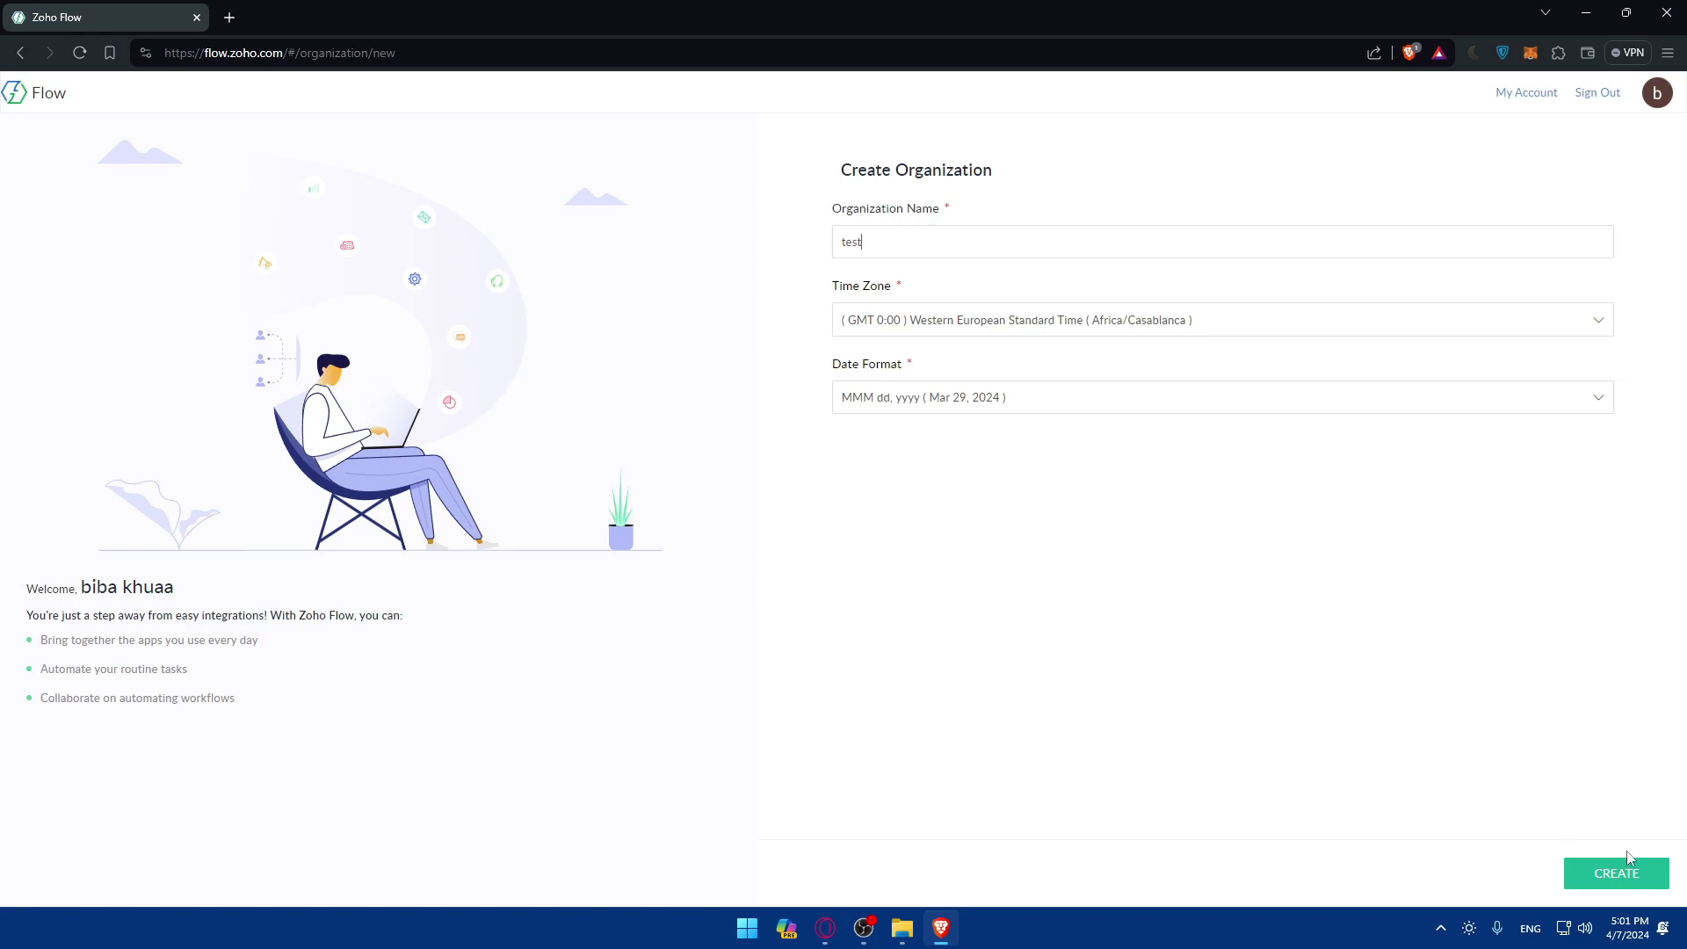
Create the organization 'test' and open the Upgrade subscription page.
{"action": "left_click", "coordinate": [1631, 873]}
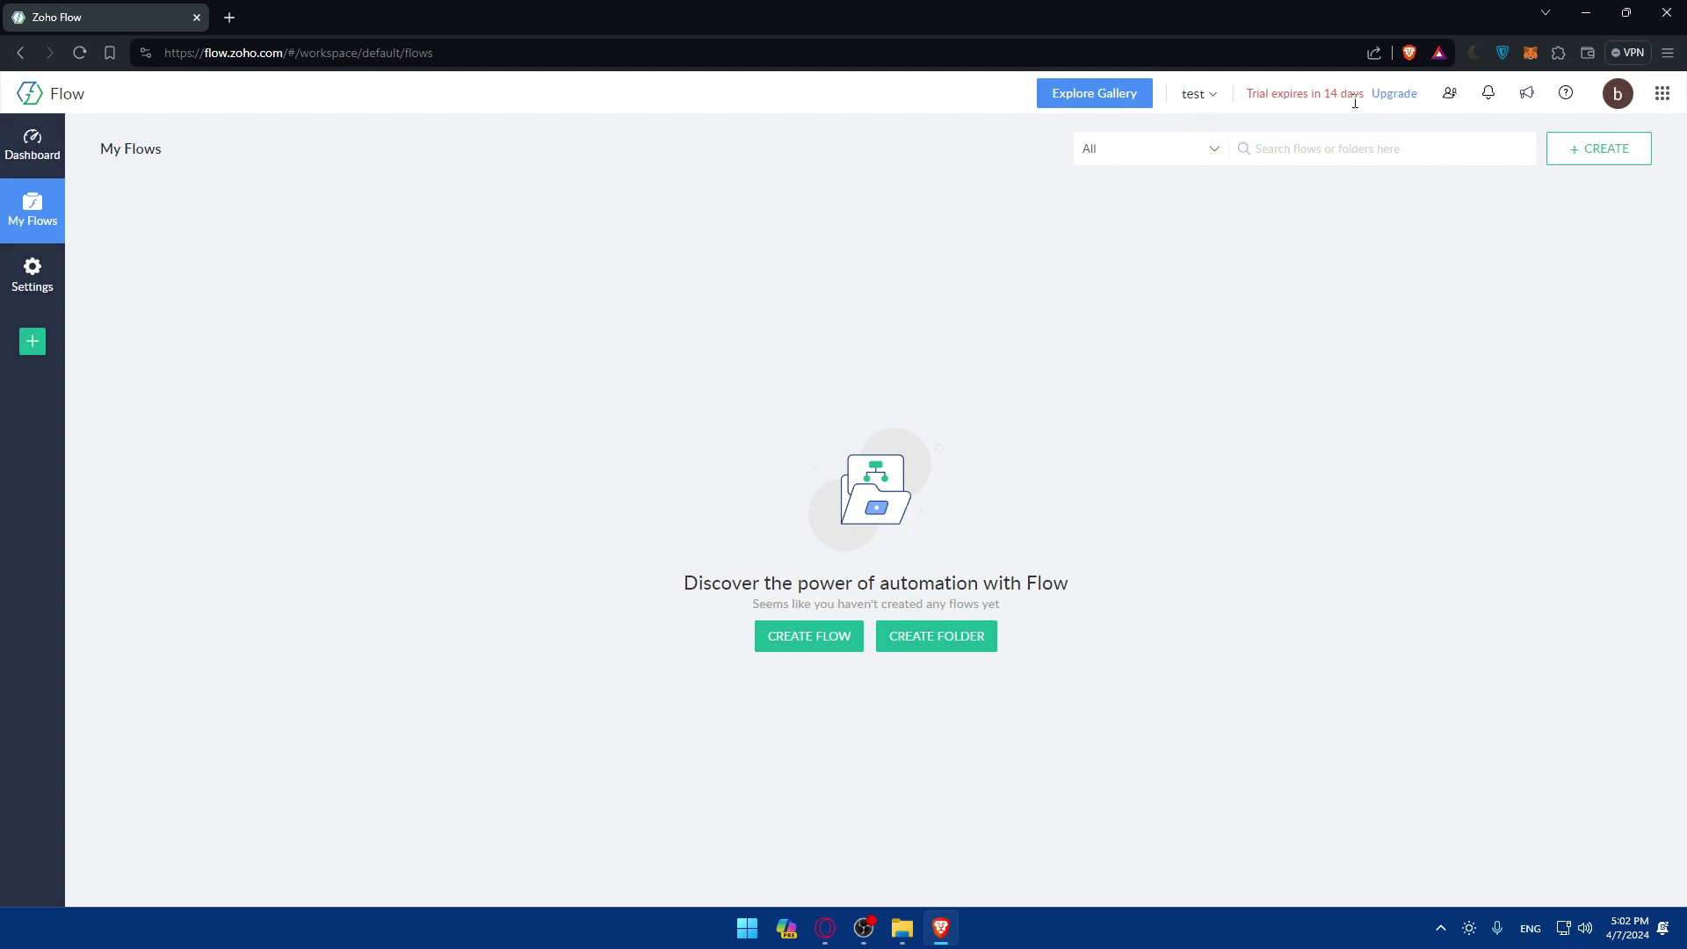
{"action": "left_click", "coordinate": [1394, 95]}
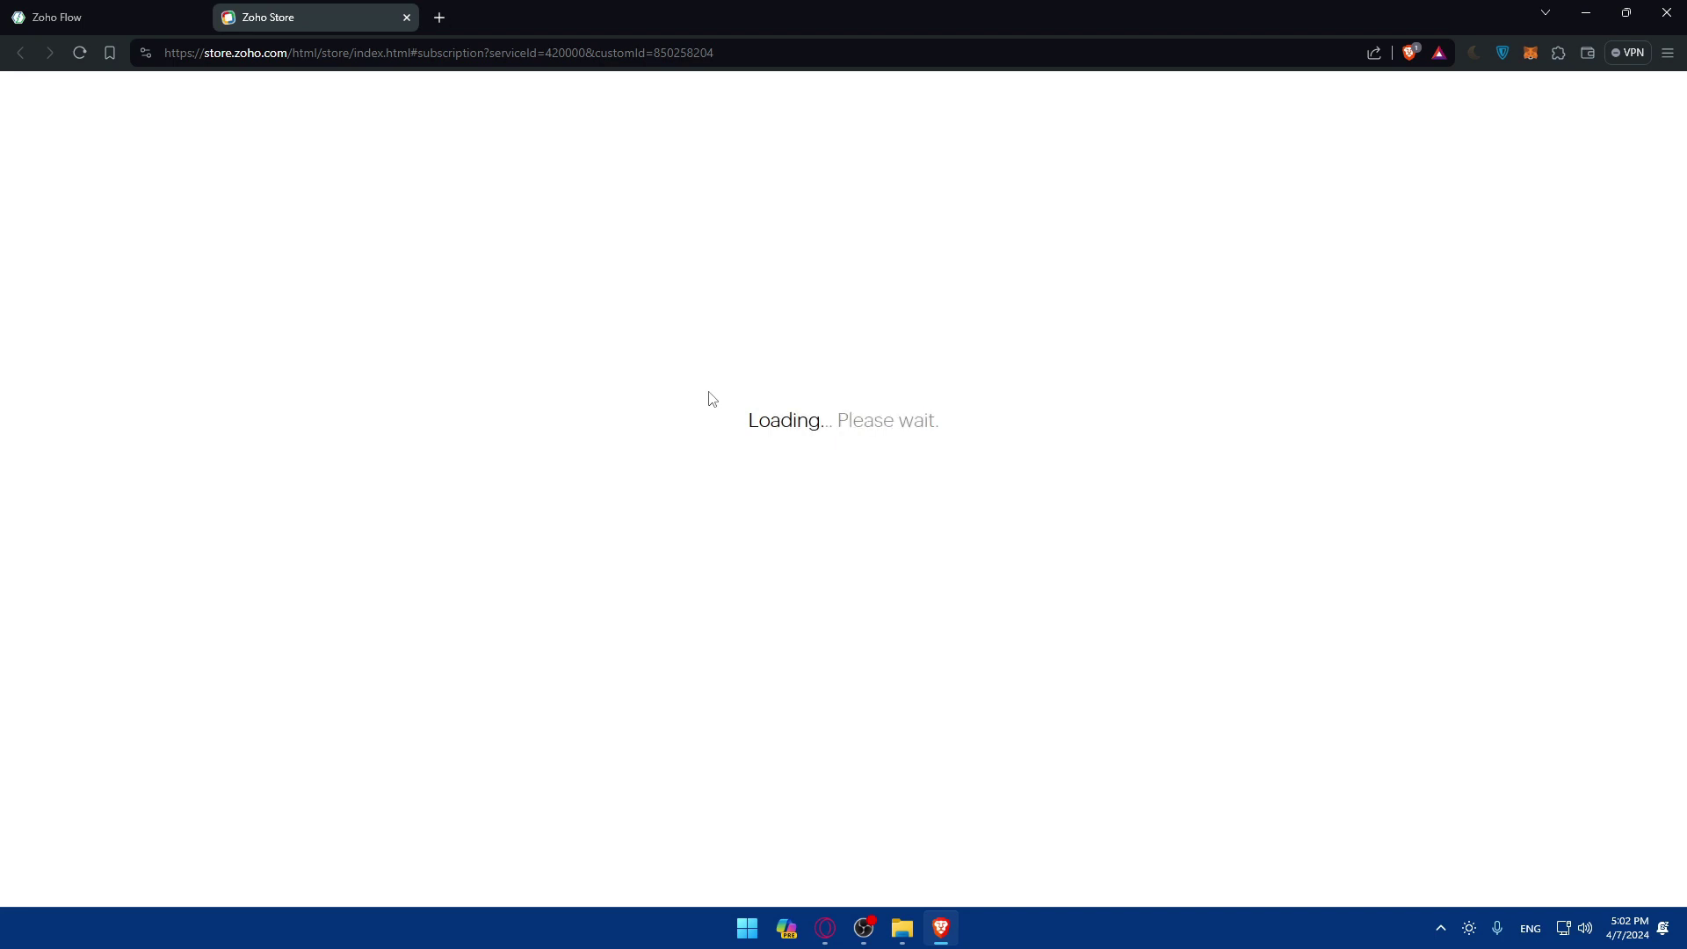
Compare the Standard ($24.17) and Professional ($40.83) plans, then close the store tab.
{"action": "left_click", "coordinate": [144, 9]}
{"action": "left_click", "coordinate": [346, 11]}
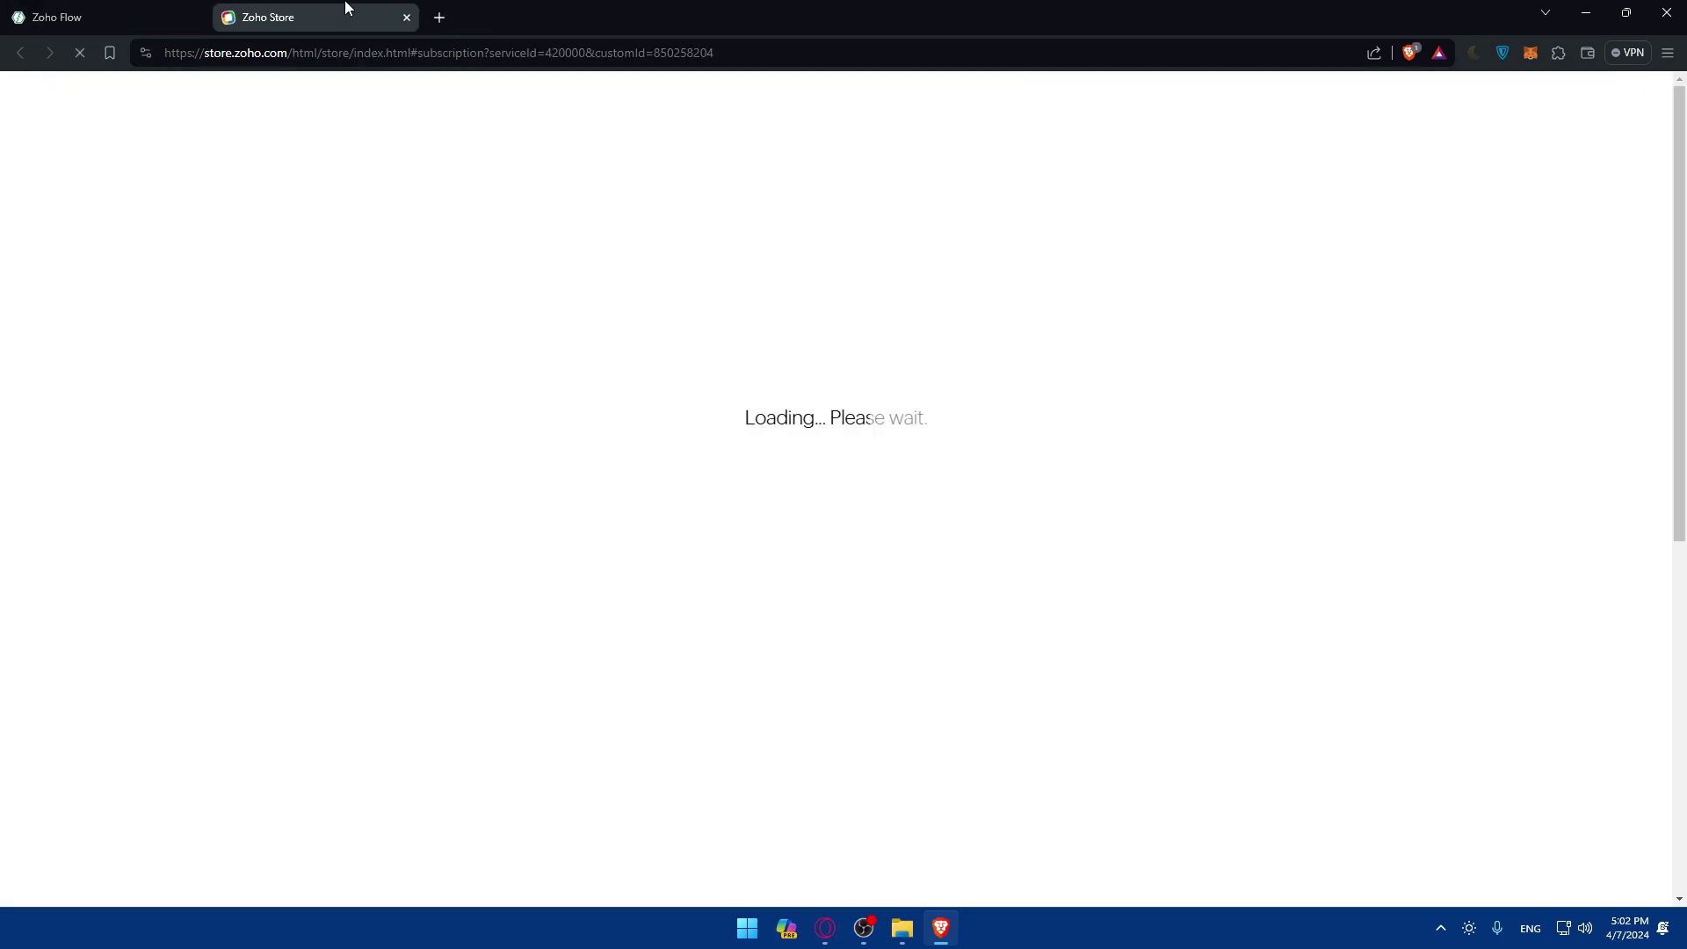
{"action": "scroll", "coordinate": [918, 413], "scroll_direction": "down", "scroll_amount": 2}
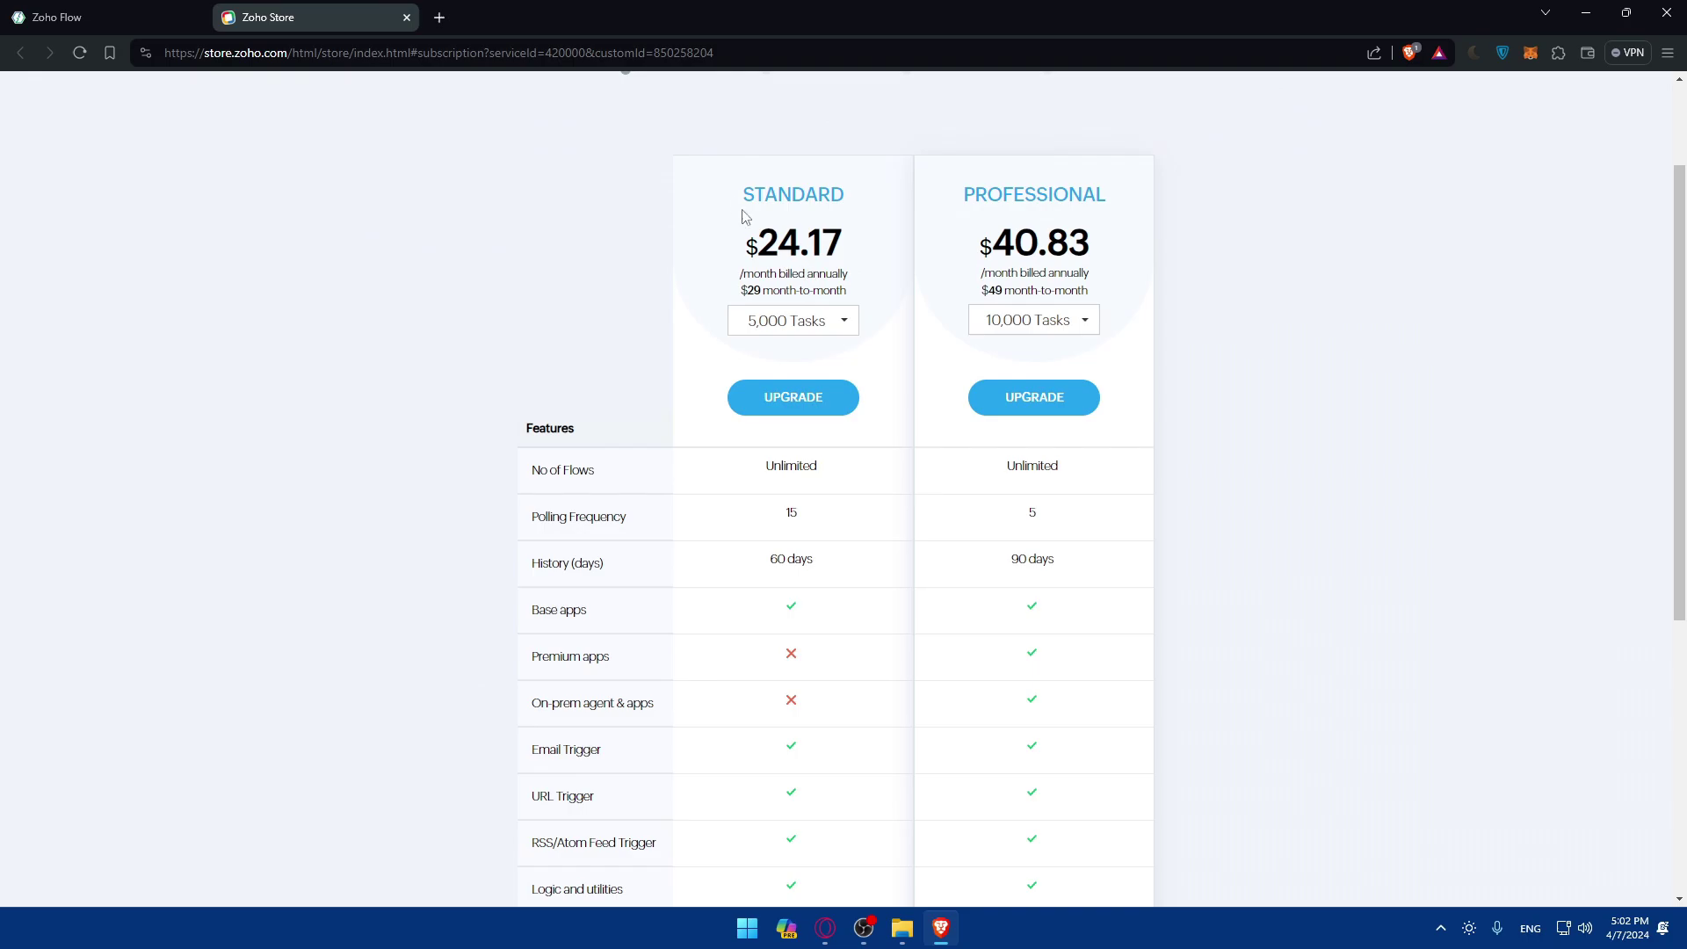
{"action": "scroll", "coordinate": [971, 326], "scroll_direction": "down", "scroll_amount": 2}
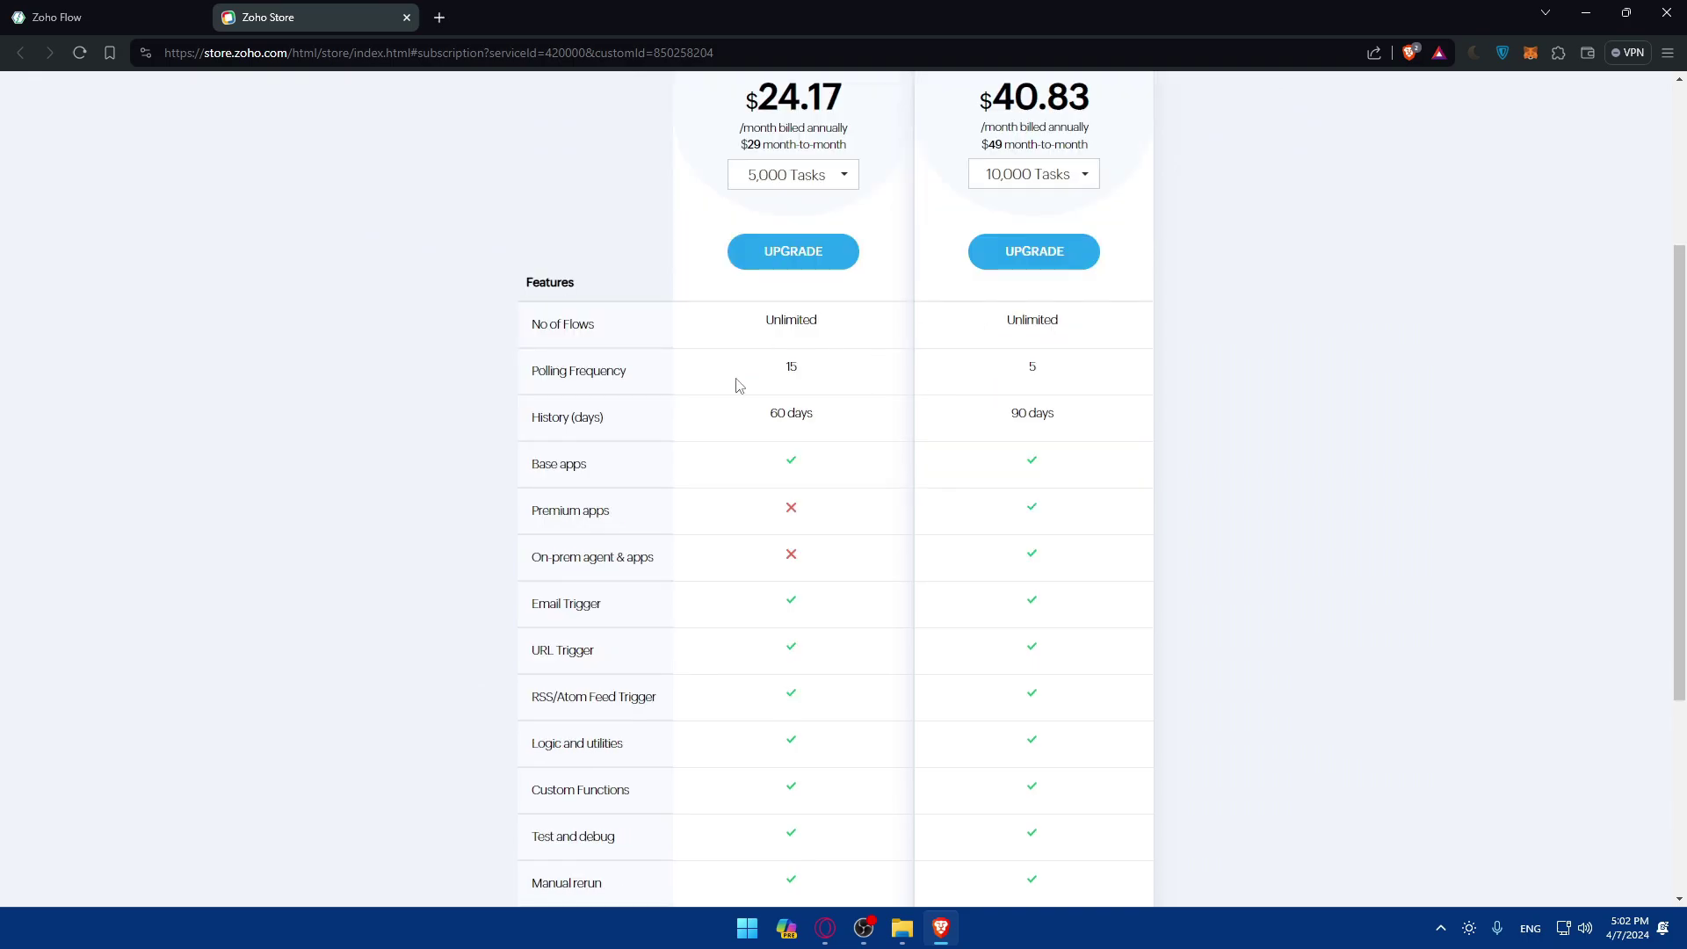
{"action": "scroll", "coordinate": [941, 403], "scroll_direction": "down", "scroll_amount": 2}
{"action": "scroll", "coordinate": [843, 425], "scroll_direction": "up", "scroll_amount": 5}
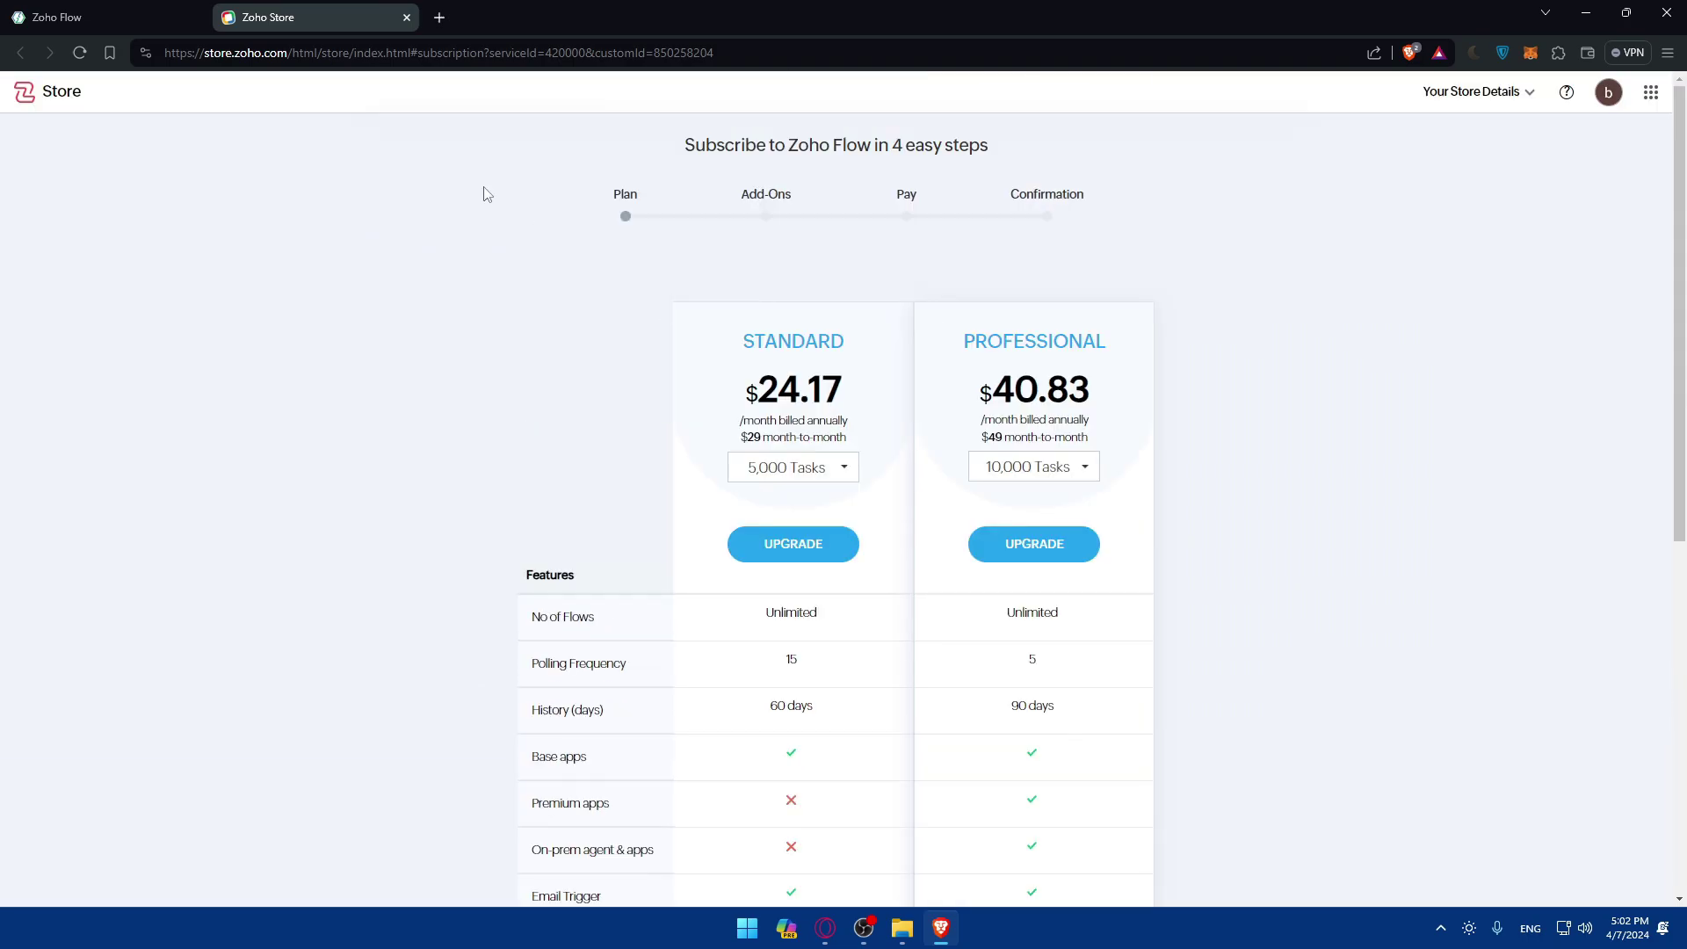
{"action": "left_click", "coordinate": [406, 18]}
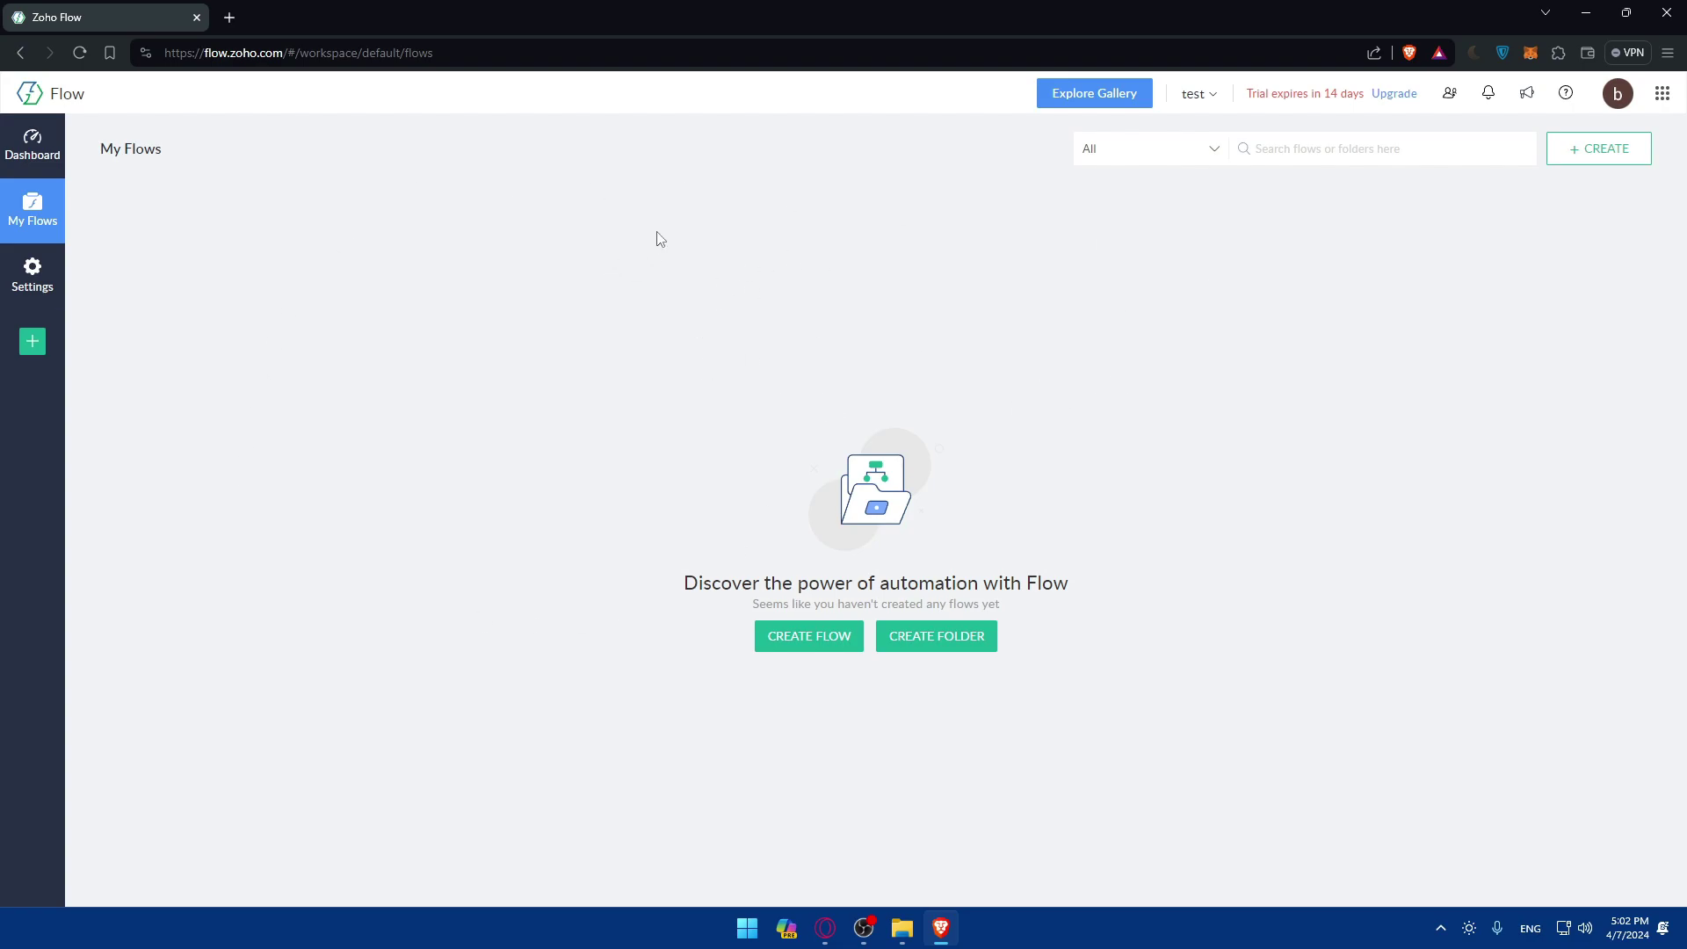
Browse the Explore Gallery of ready-made flows, then close it to return to My Flows.
{"action": "left_click", "coordinate": [1062, 97]}
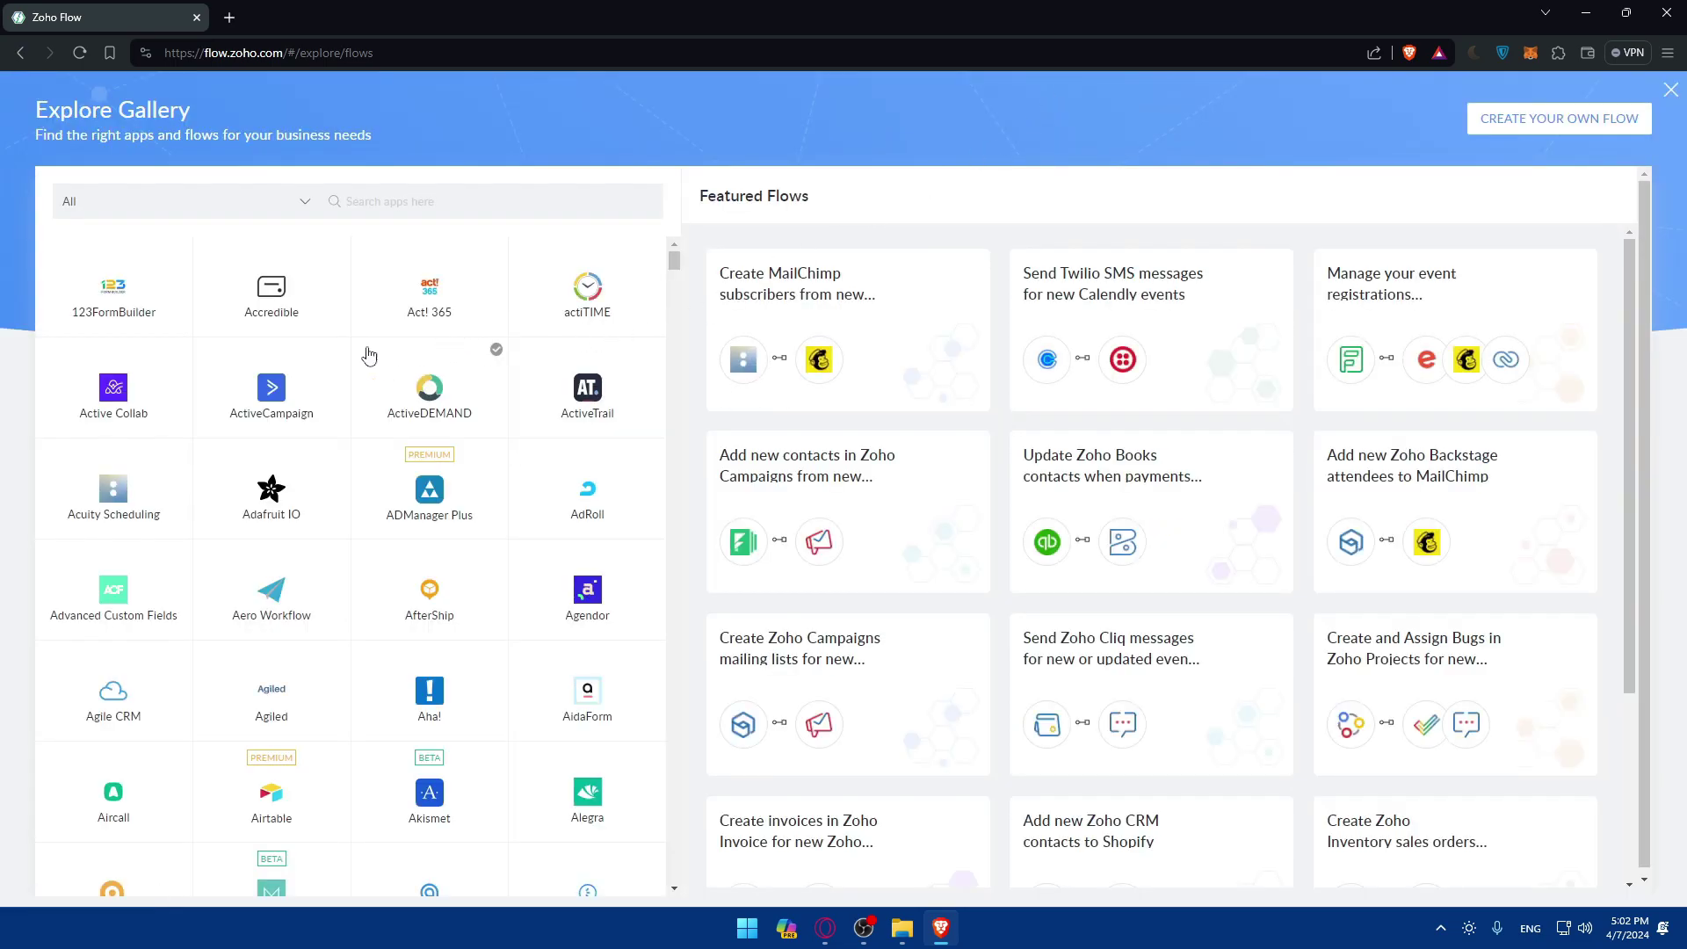
{"action": "mouse_move", "coordinate": [982, 309]}
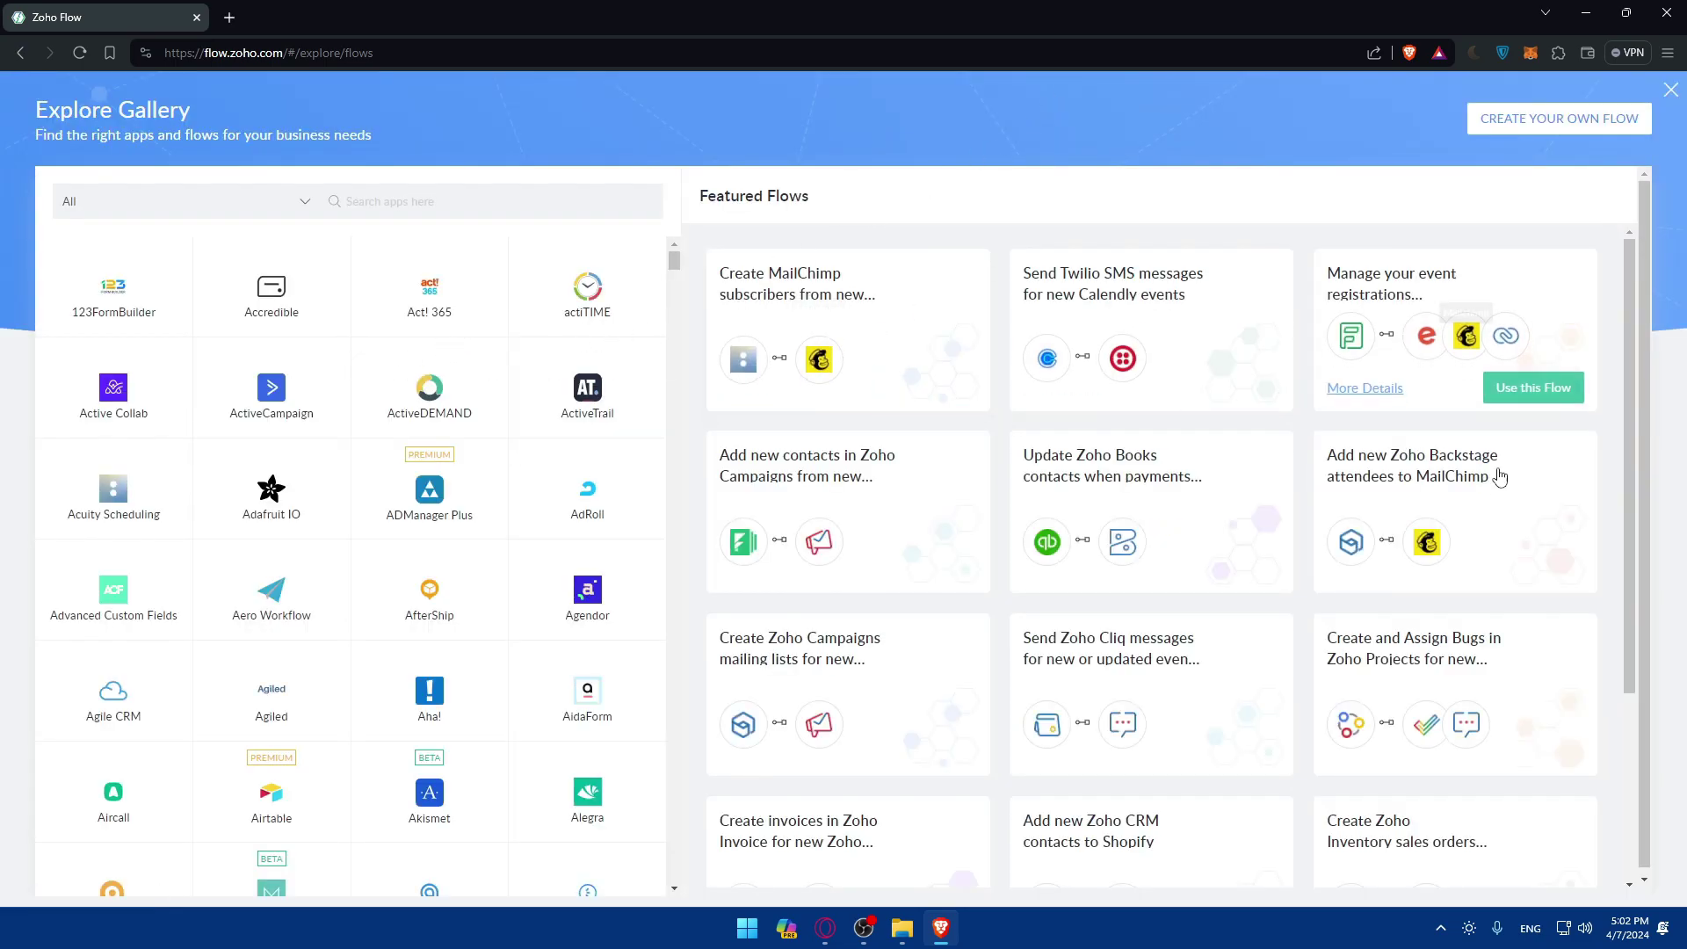
{"action": "scroll", "coordinate": [780, 713], "scroll_direction": "down", "scroll_amount": 2}
{"action": "scroll", "coordinate": [780, 714], "scroll_direction": "down", "scroll_amount": 1}
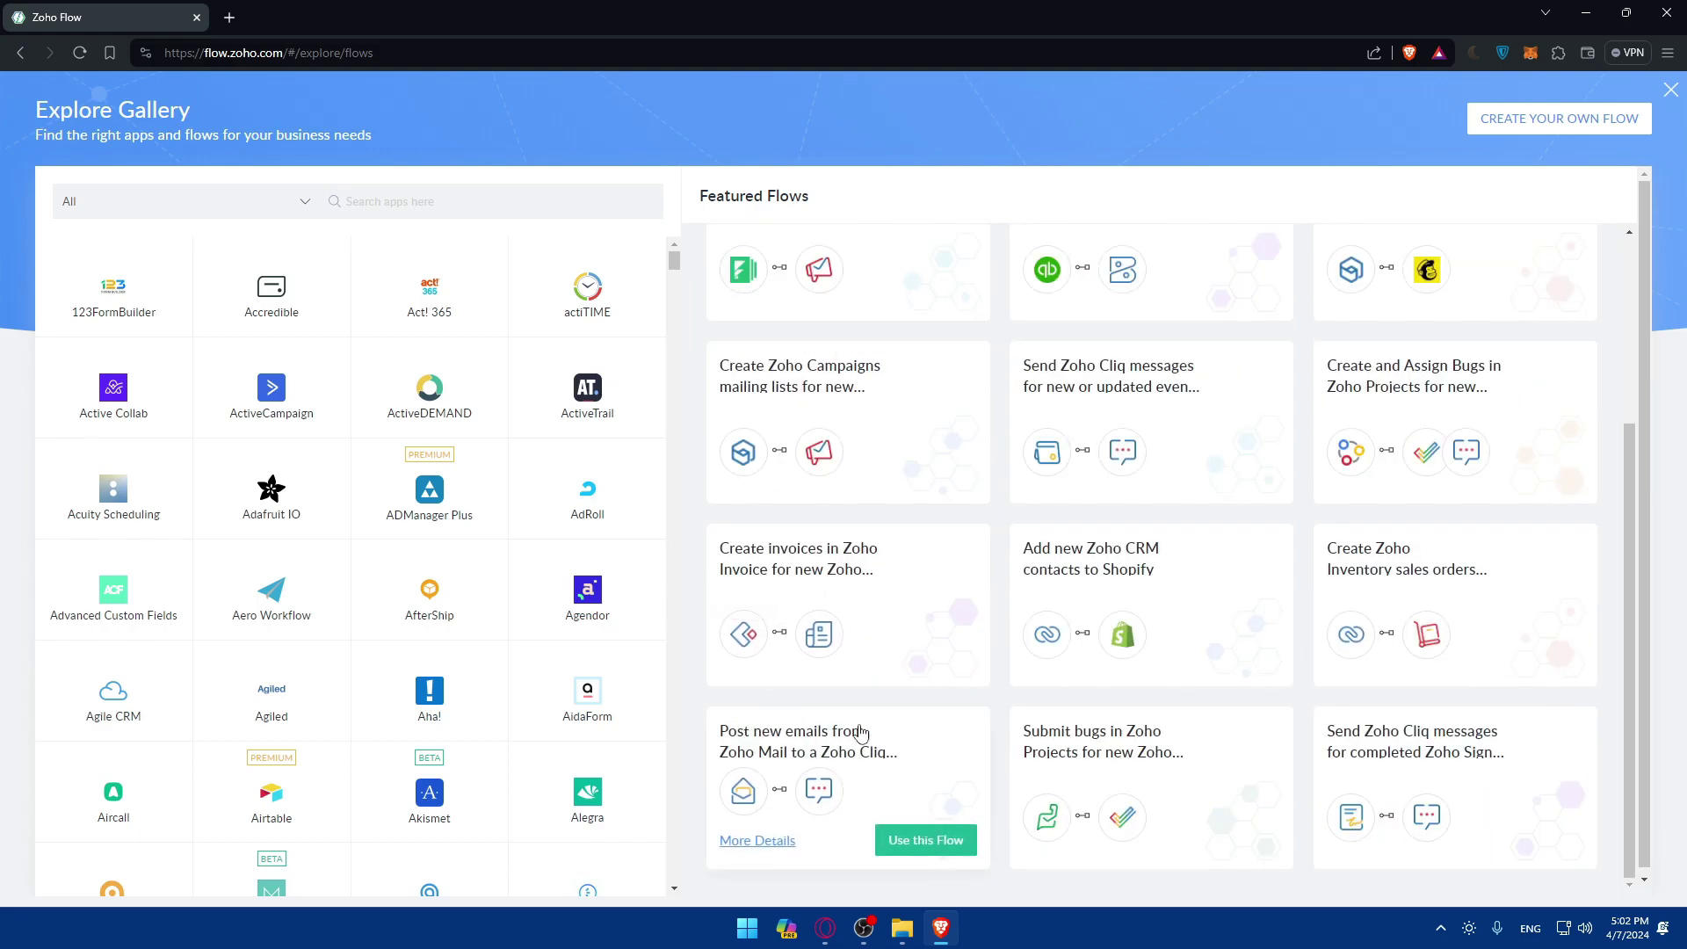
{"action": "scroll", "coordinate": [837, 537], "scroll_direction": "up", "scroll_amount": 3}
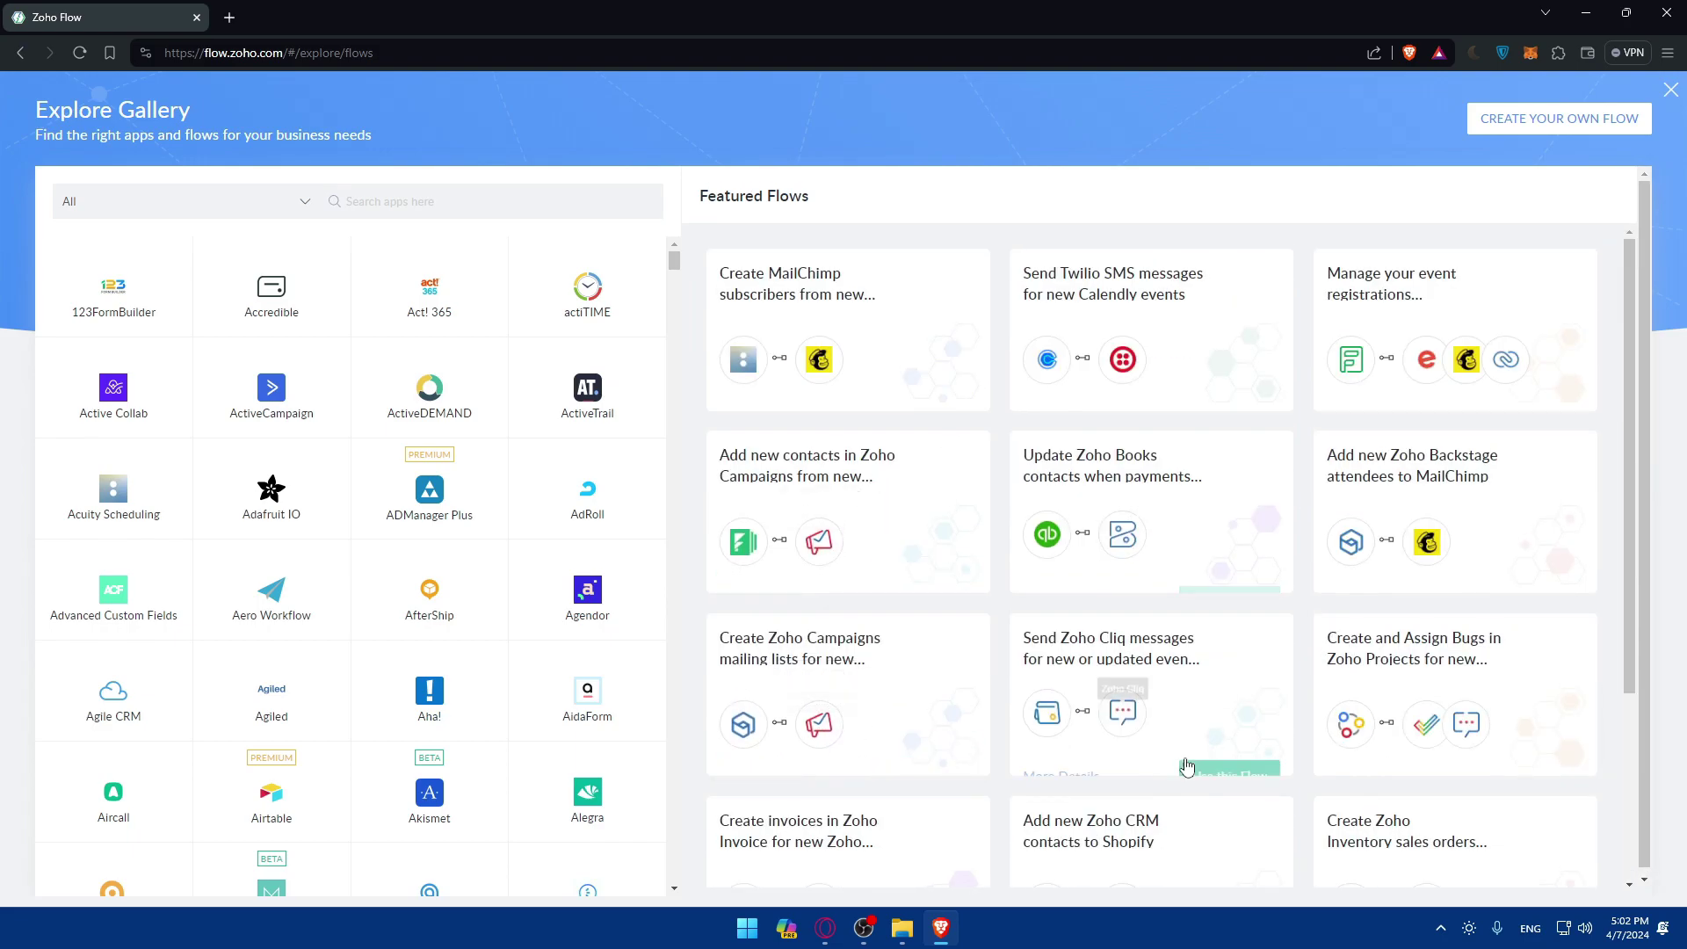
{"action": "mouse_move", "coordinate": [1105, 415]}
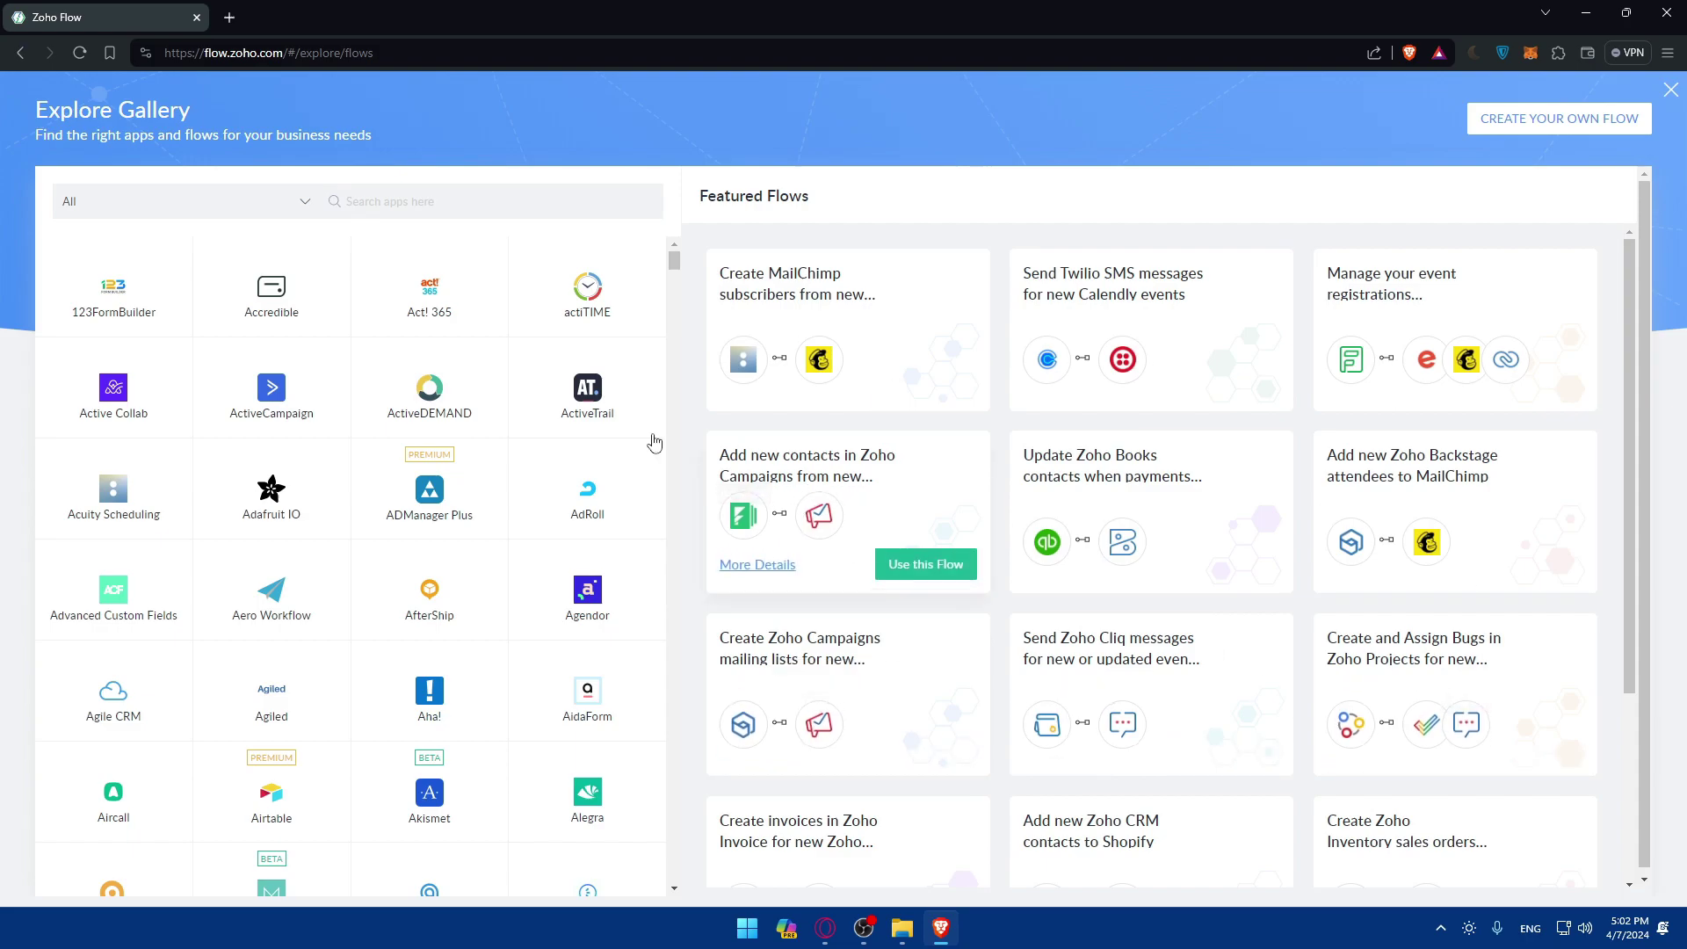
{"action": "key", "text": "Escape"}
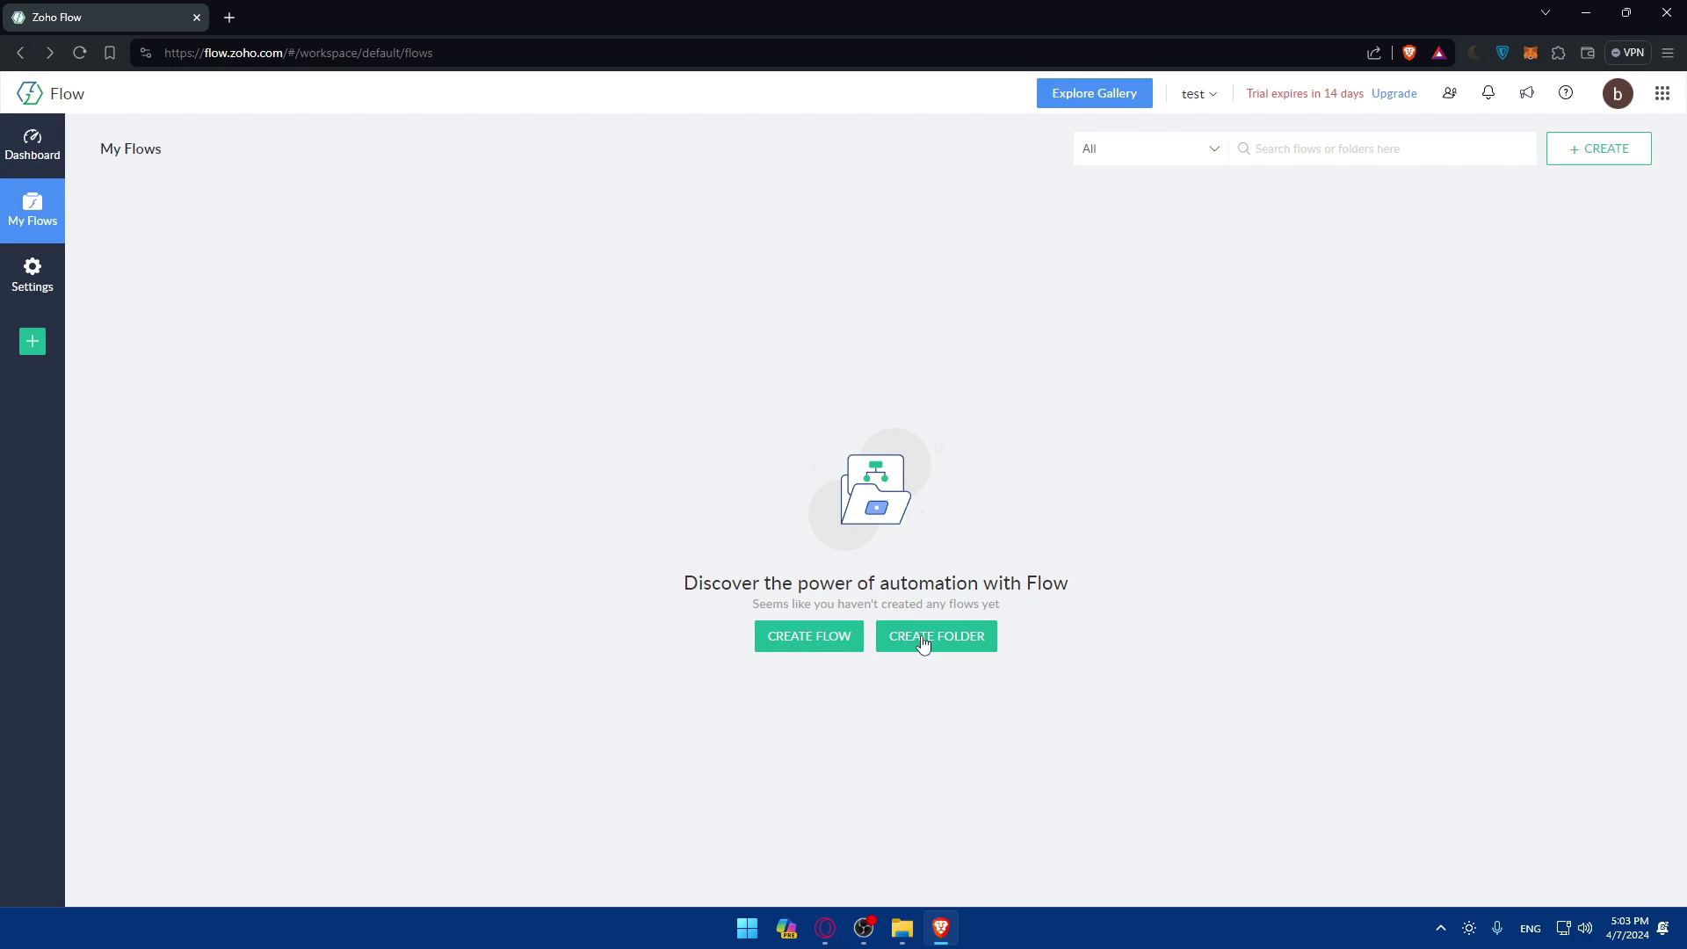
Create a flow named 'test' in the Home folder with an empty description.
{"action": "left_click", "coordinate": [844, 637]}
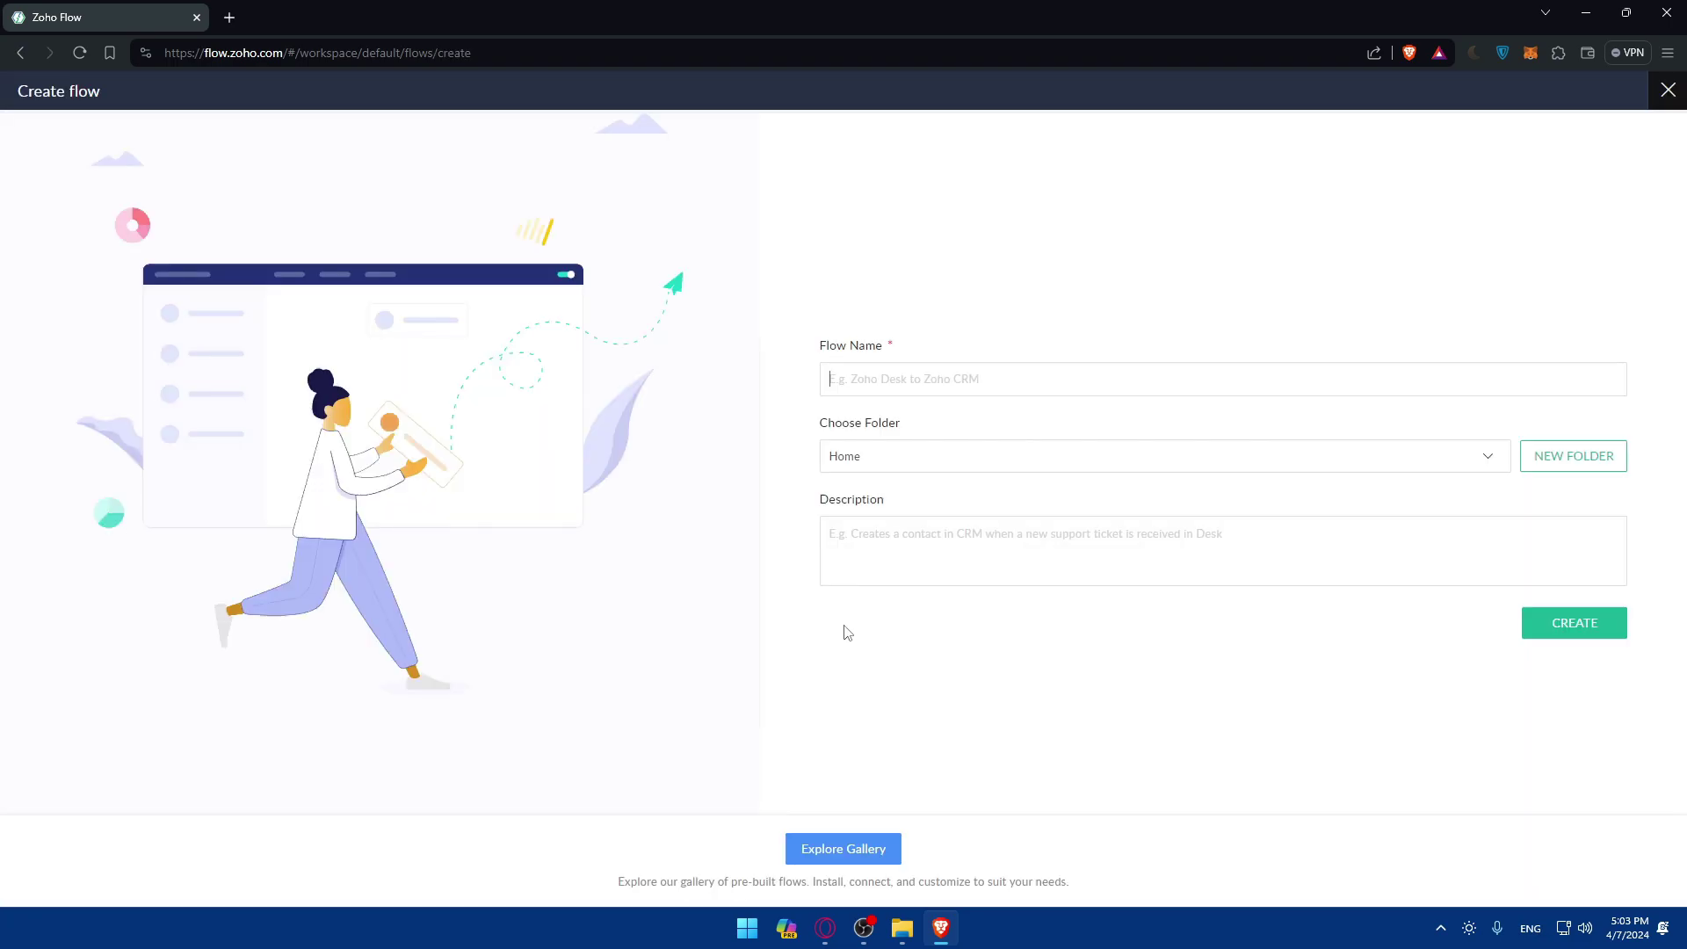
{"action": "type", "text": "test"}
{"action": "left_click", "coordinate": [1136, 468]}
{"action": "left_click", "coordinate": [1136, 468]}
{"action": "left_click", "coordinate": [1537, 459]}
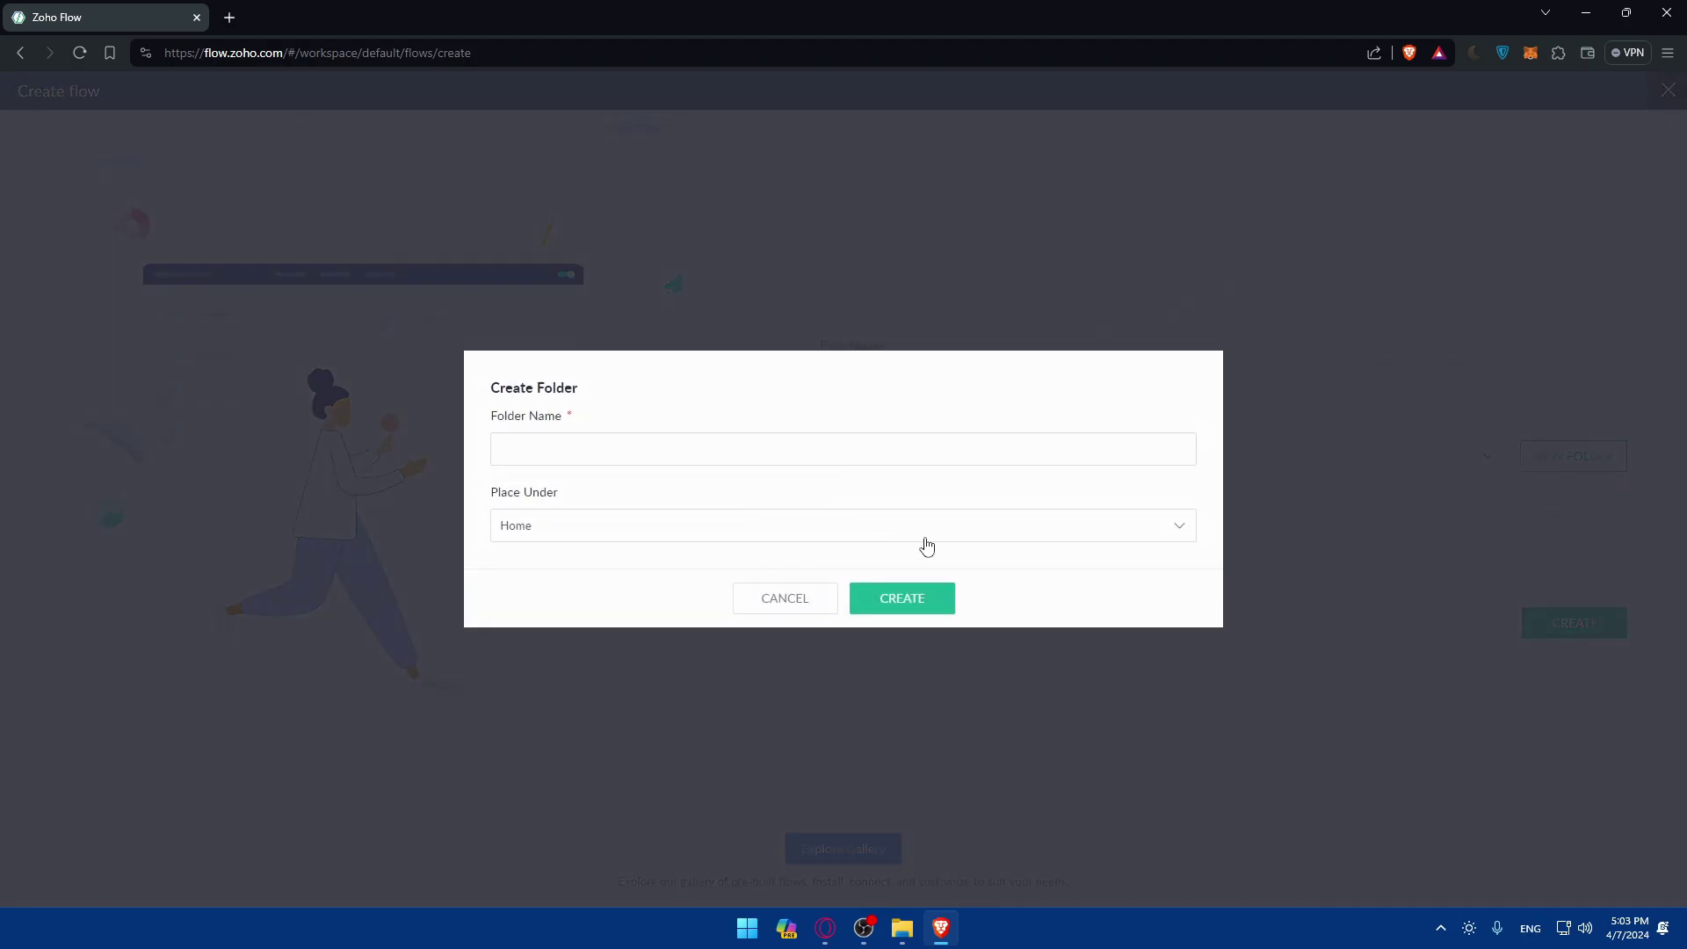
{"action": "left_click", "coordinate": [798, 599]}
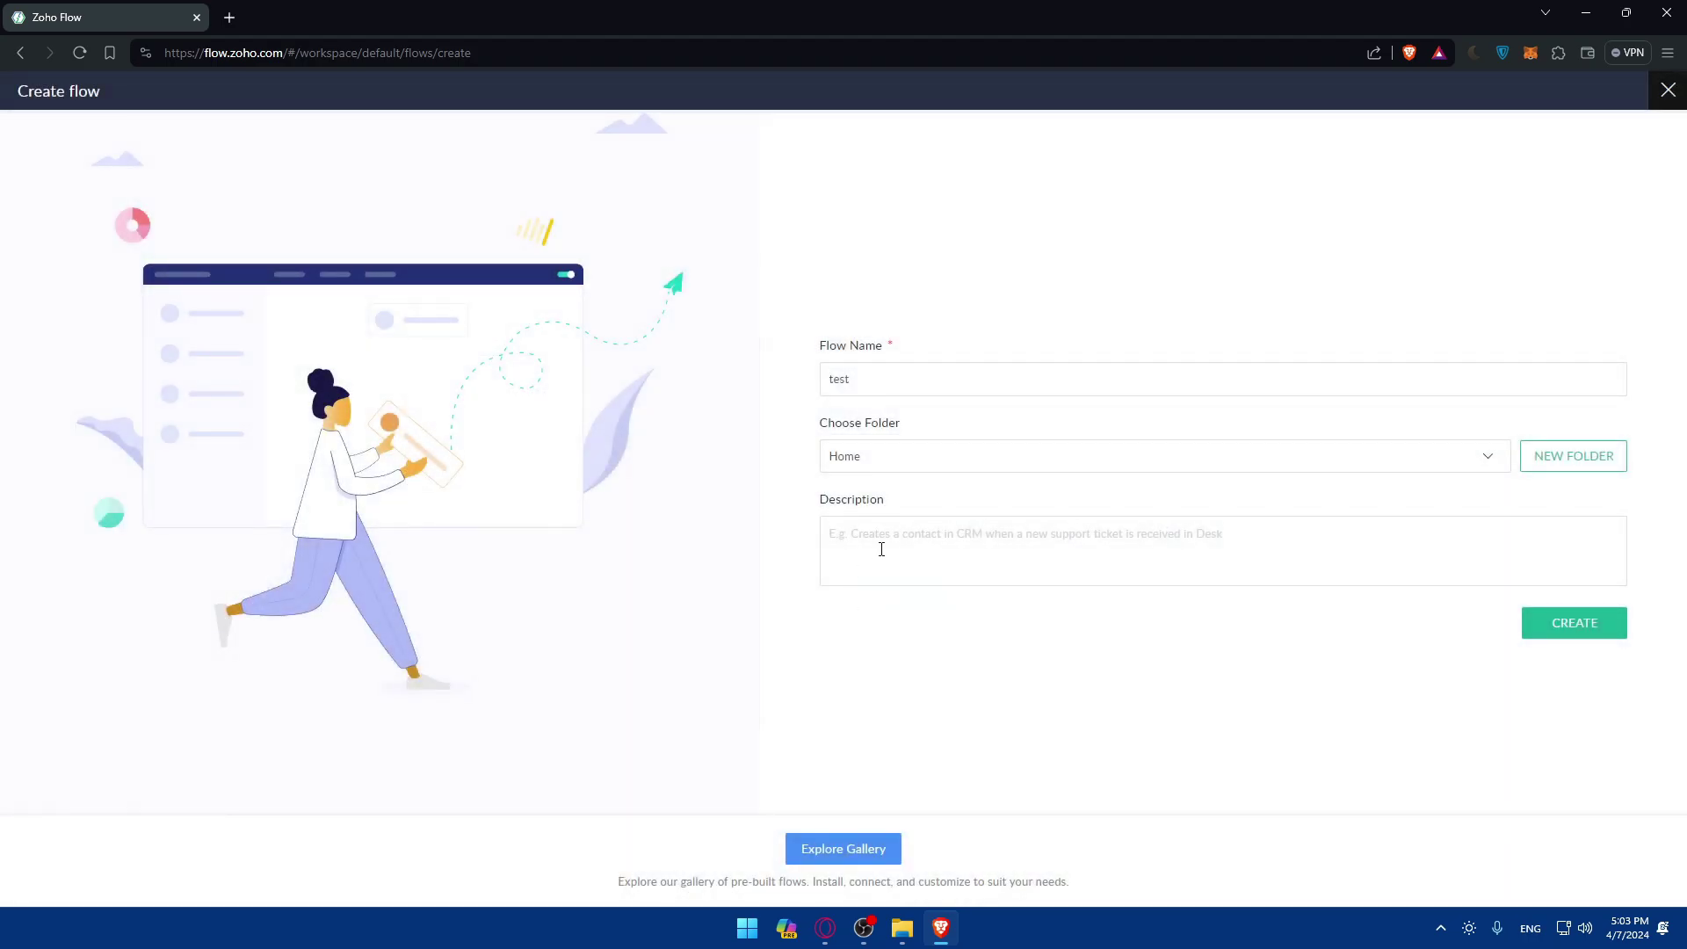
{"action": "type", "text": "just te"}
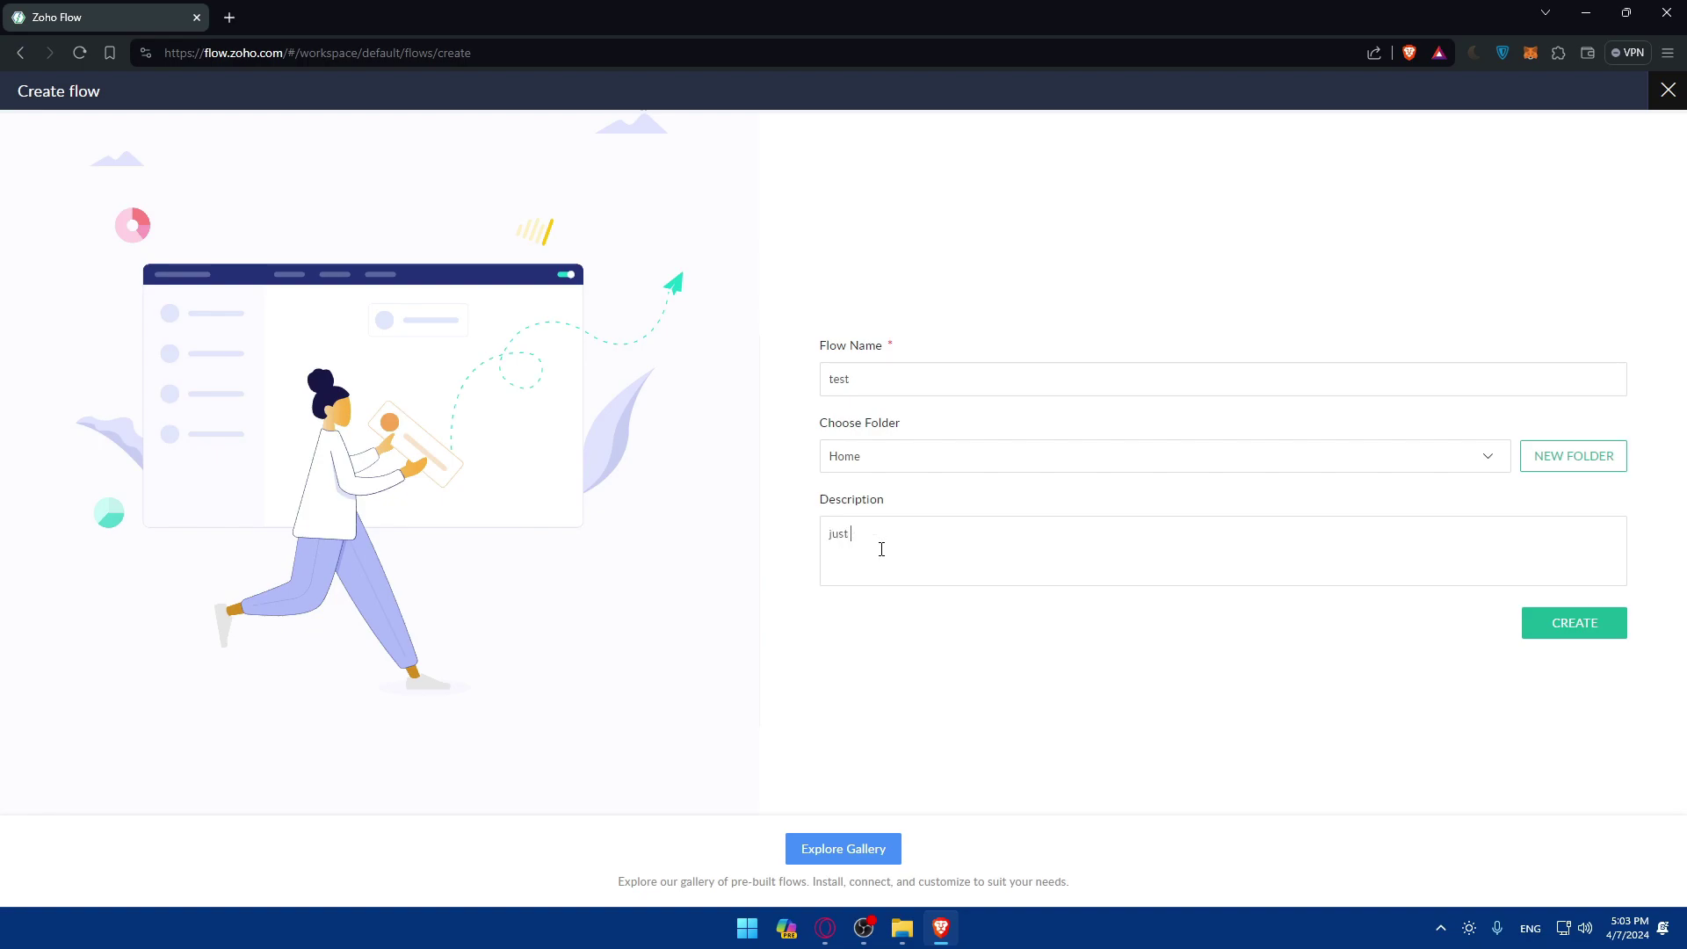
{"action": "type", "text": "sting"}
{"action": "key", "text": "BackSpace"}
{"action": "key", "text": "BackSpace"}
{"action": "key", "text": "BackSpace"}
{"action": "key", "text": "BackSpace"}
{"action": "key", "text": "BackSpace"}
{"action": "key", "text": "BackSpace"}
{"action": "key", "text": "BackSpace"}
{"action": "key", "text": "BackSpace"}
{"action": "key", "text": "BackSpace"}
{"action": "key", "text": "BackSpace"}
{"action": "key", "text": "BackSpace"}
{"action": "key", "text": "BackSpace"}
{"action": "left_click", "coordinate": [1545, 634]}
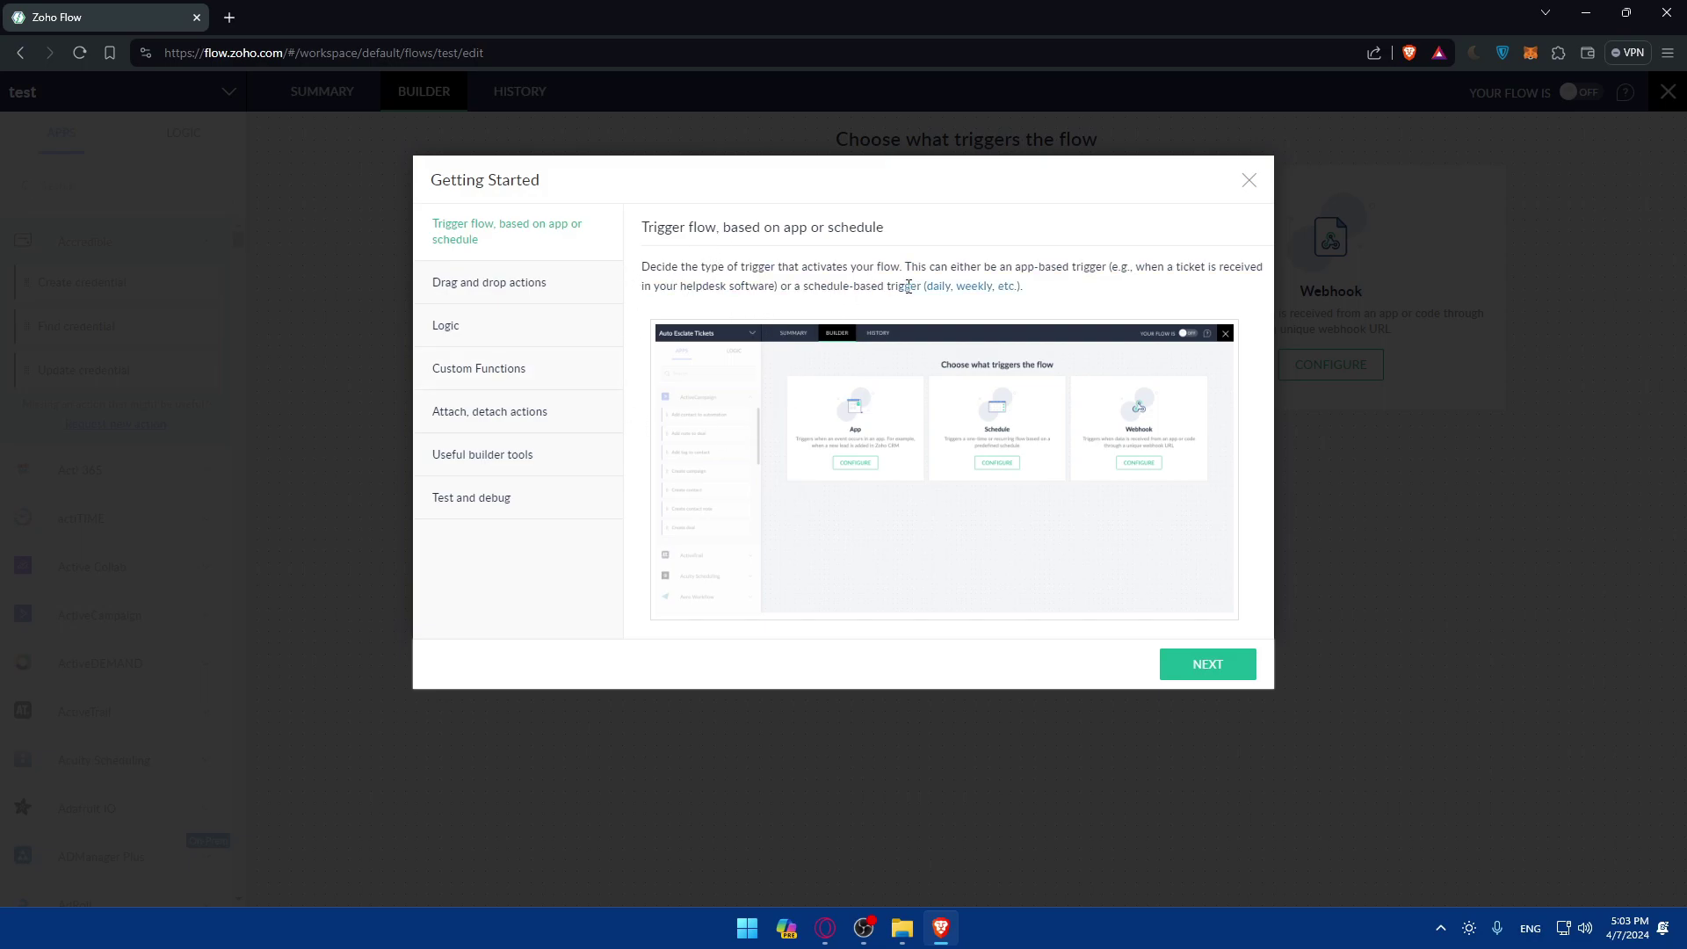
Read the Getting Started tips, from drag-and-drop actions to test and debug, then close the guide.
{"action": "left_click", "coordinate": [542, 296]}
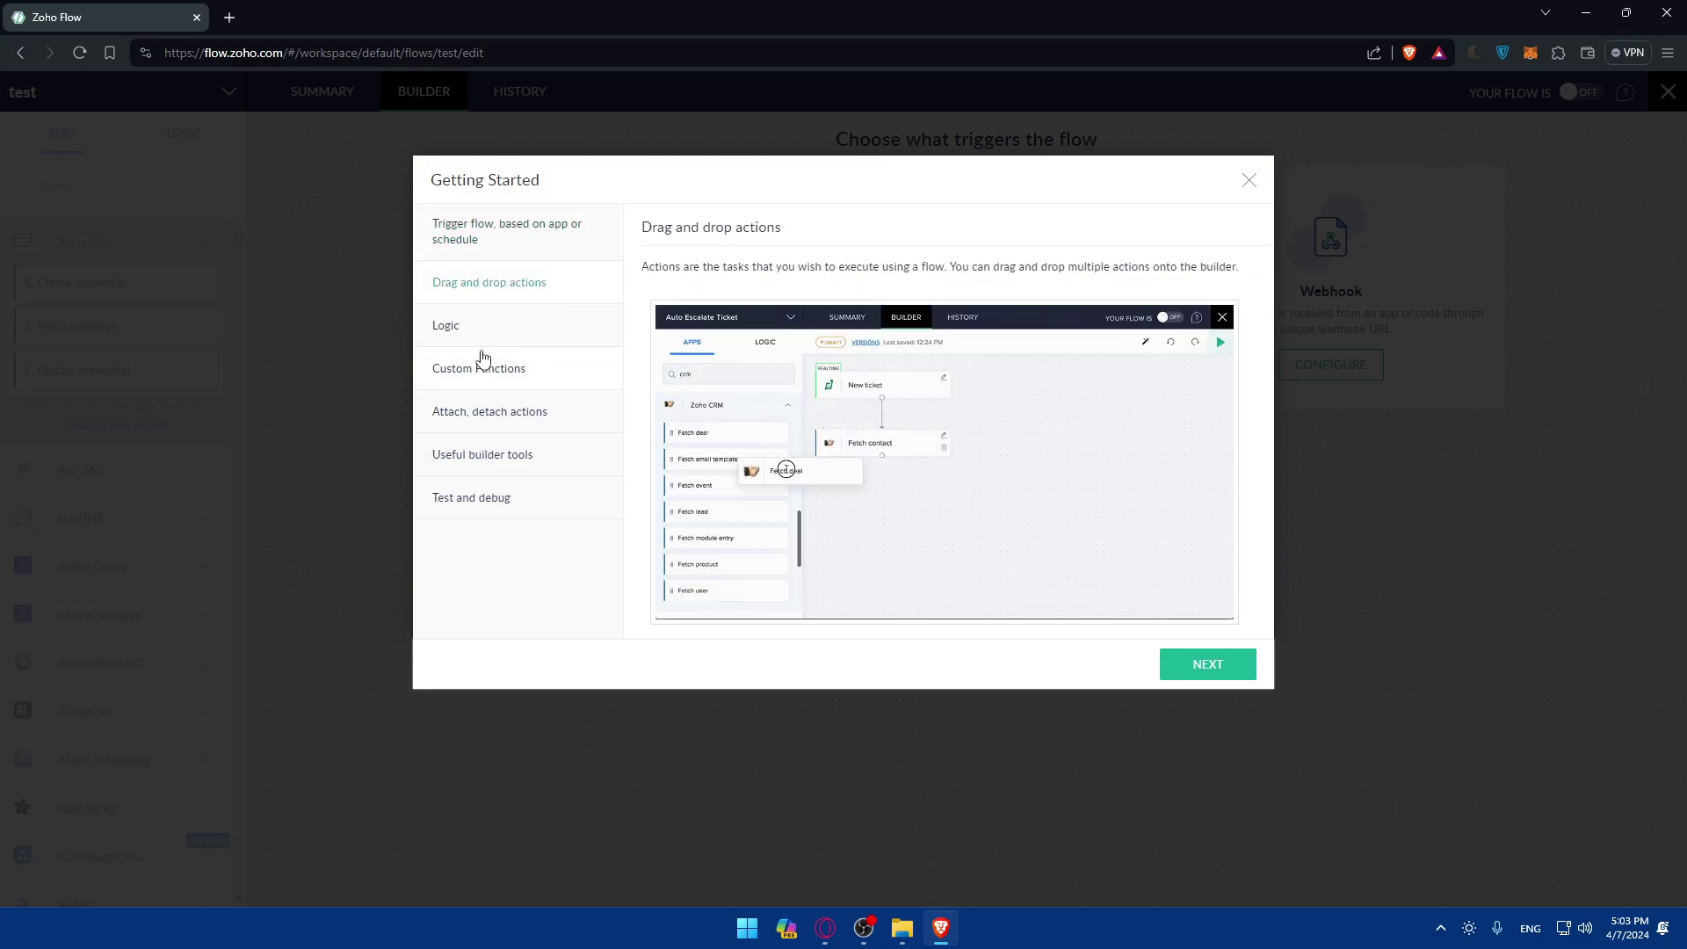
{"action": "left_click", "coordinate": [483, 328]}
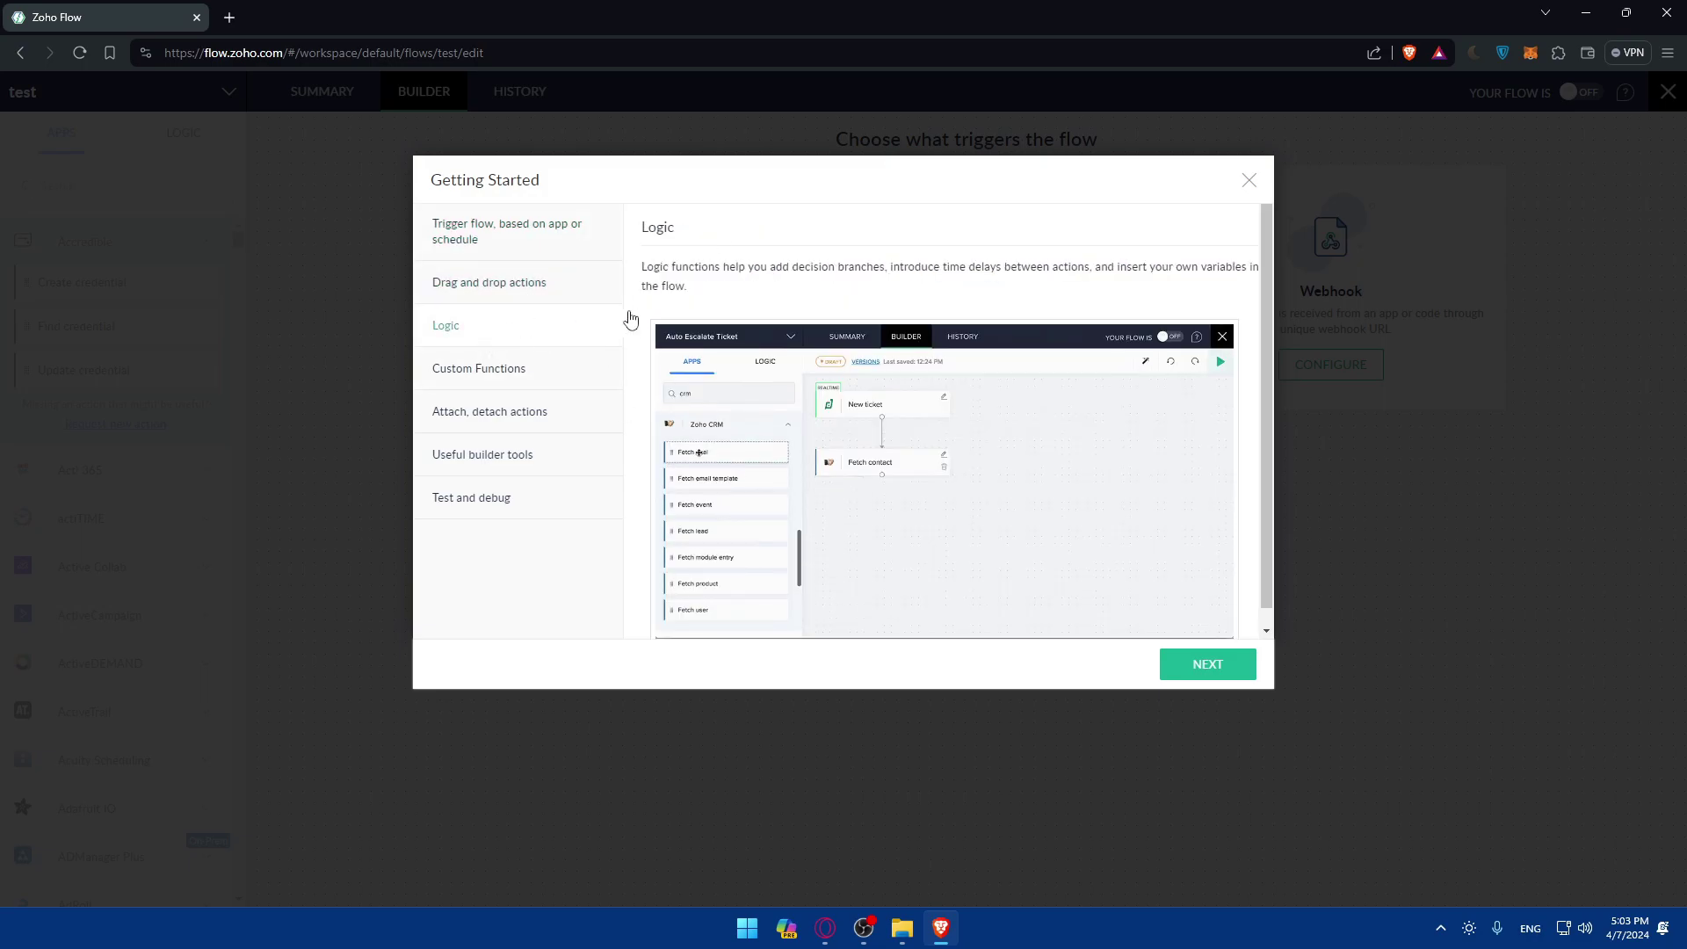
{"action": "left_click", "coordinate": [515, 388]}
{"action": "left_click", "coordinate": [538, 413]}
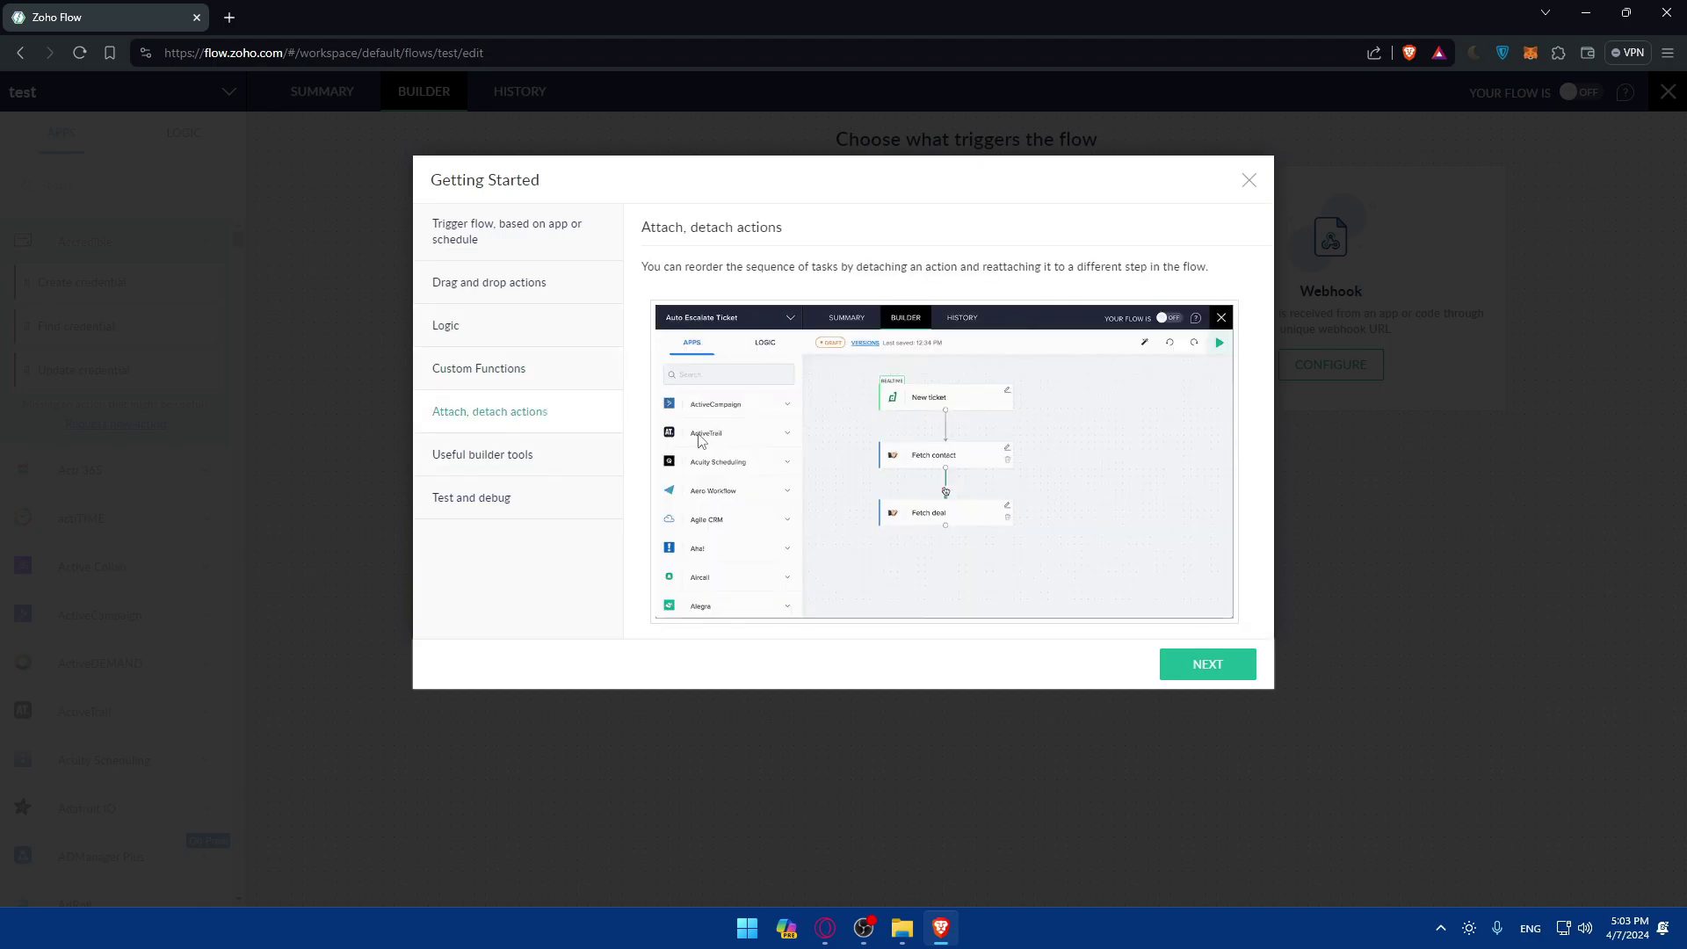
{"action": "left_click", "coordinate": [509, 454]}
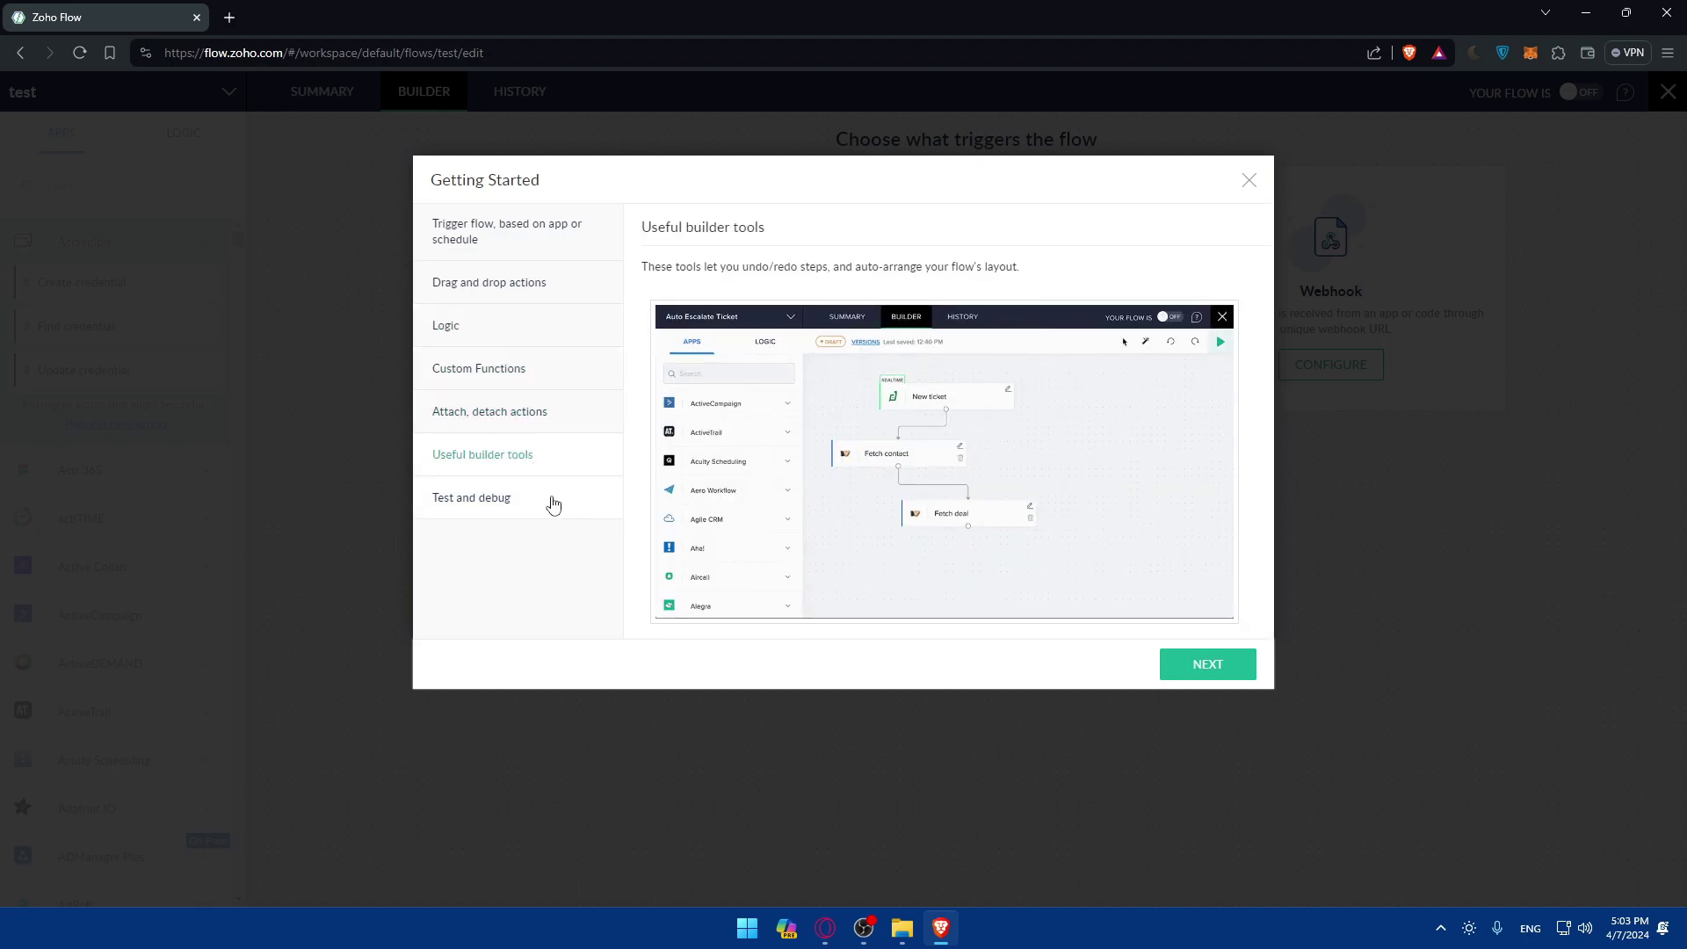
{"action": "left_click", "coordinate": [553, 501]}
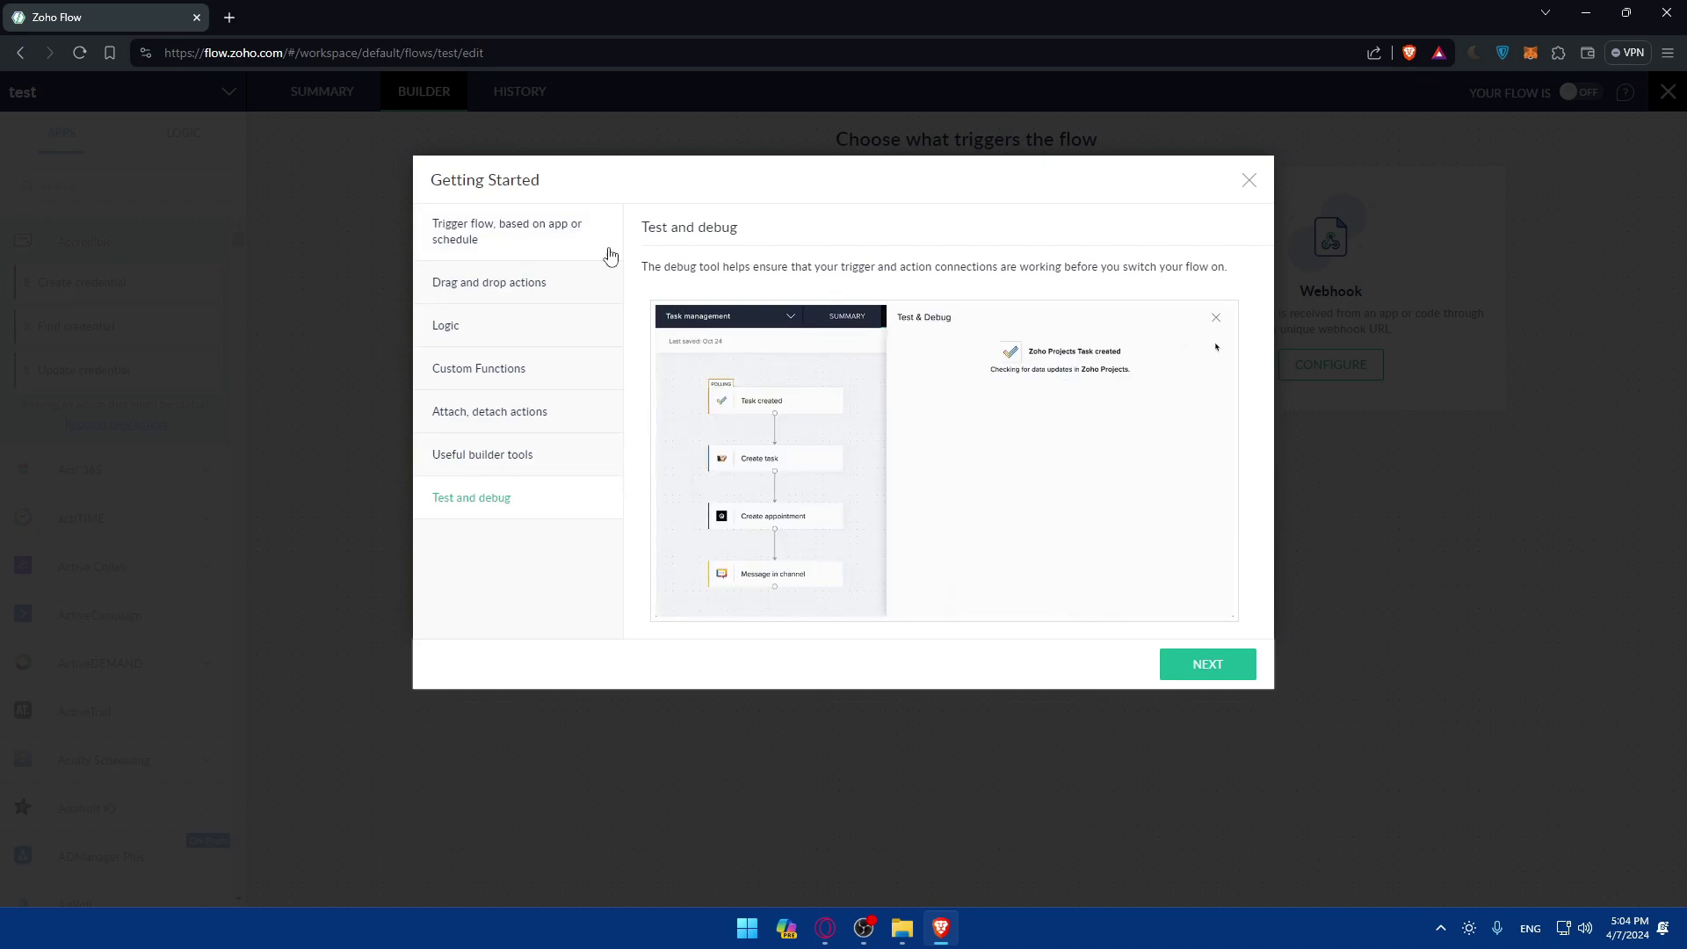
{"action": "left_click", "coordinate": [1209, 664]}
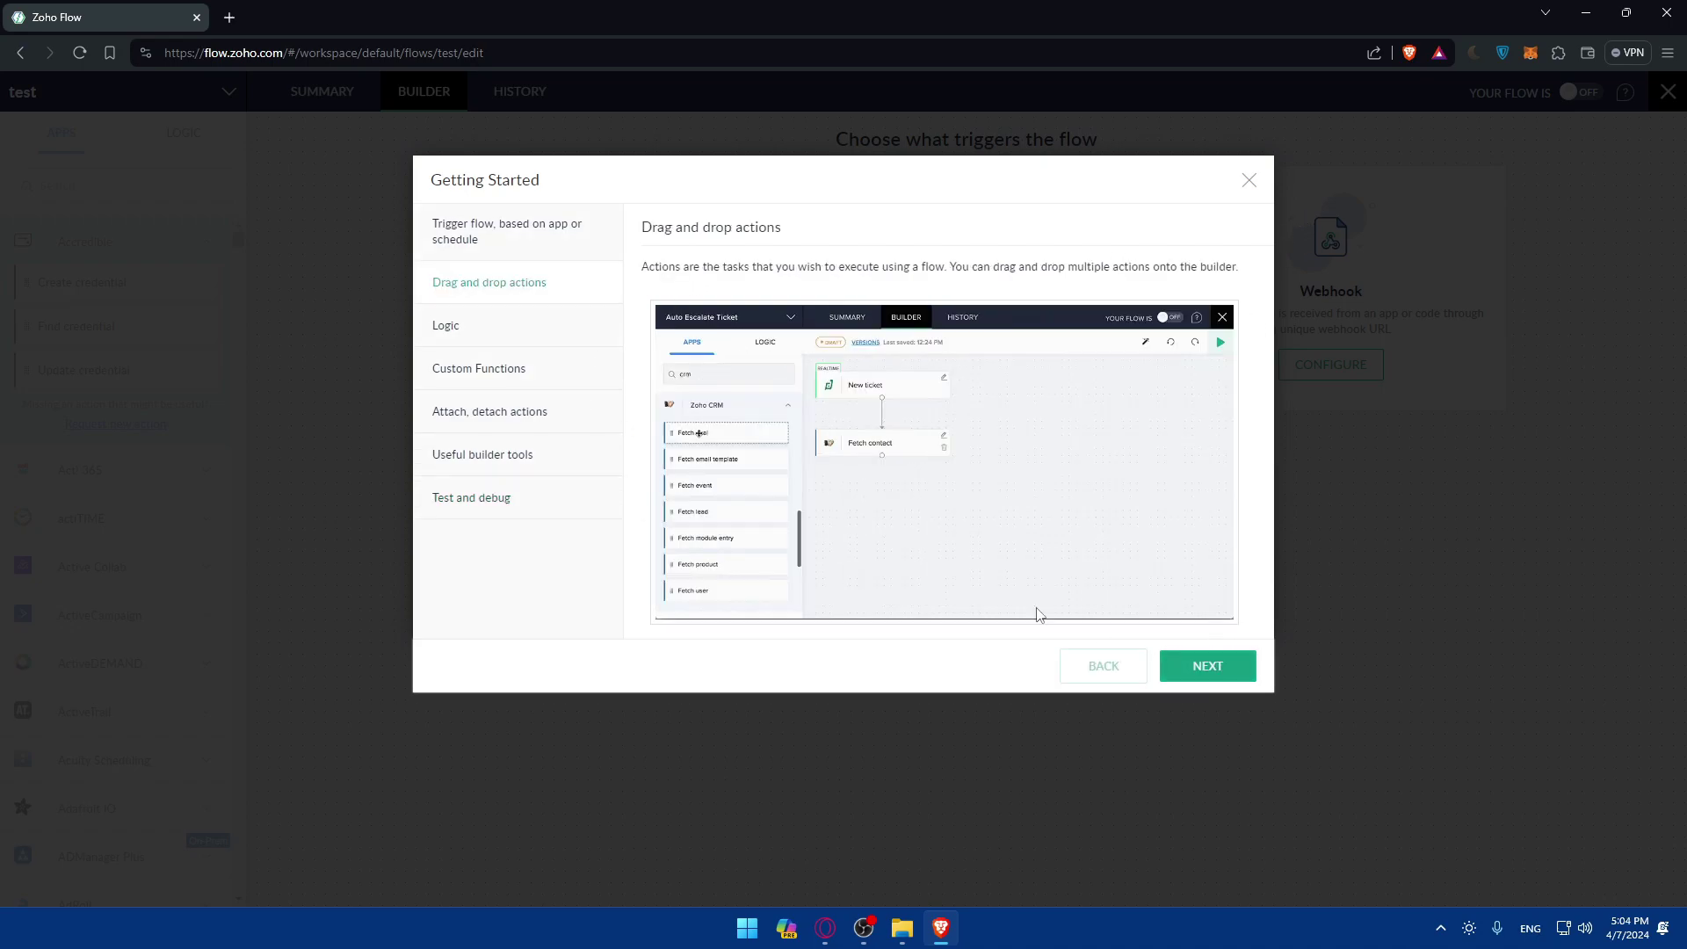
{"action": "left_click", "coordinate": [1249, 181]}
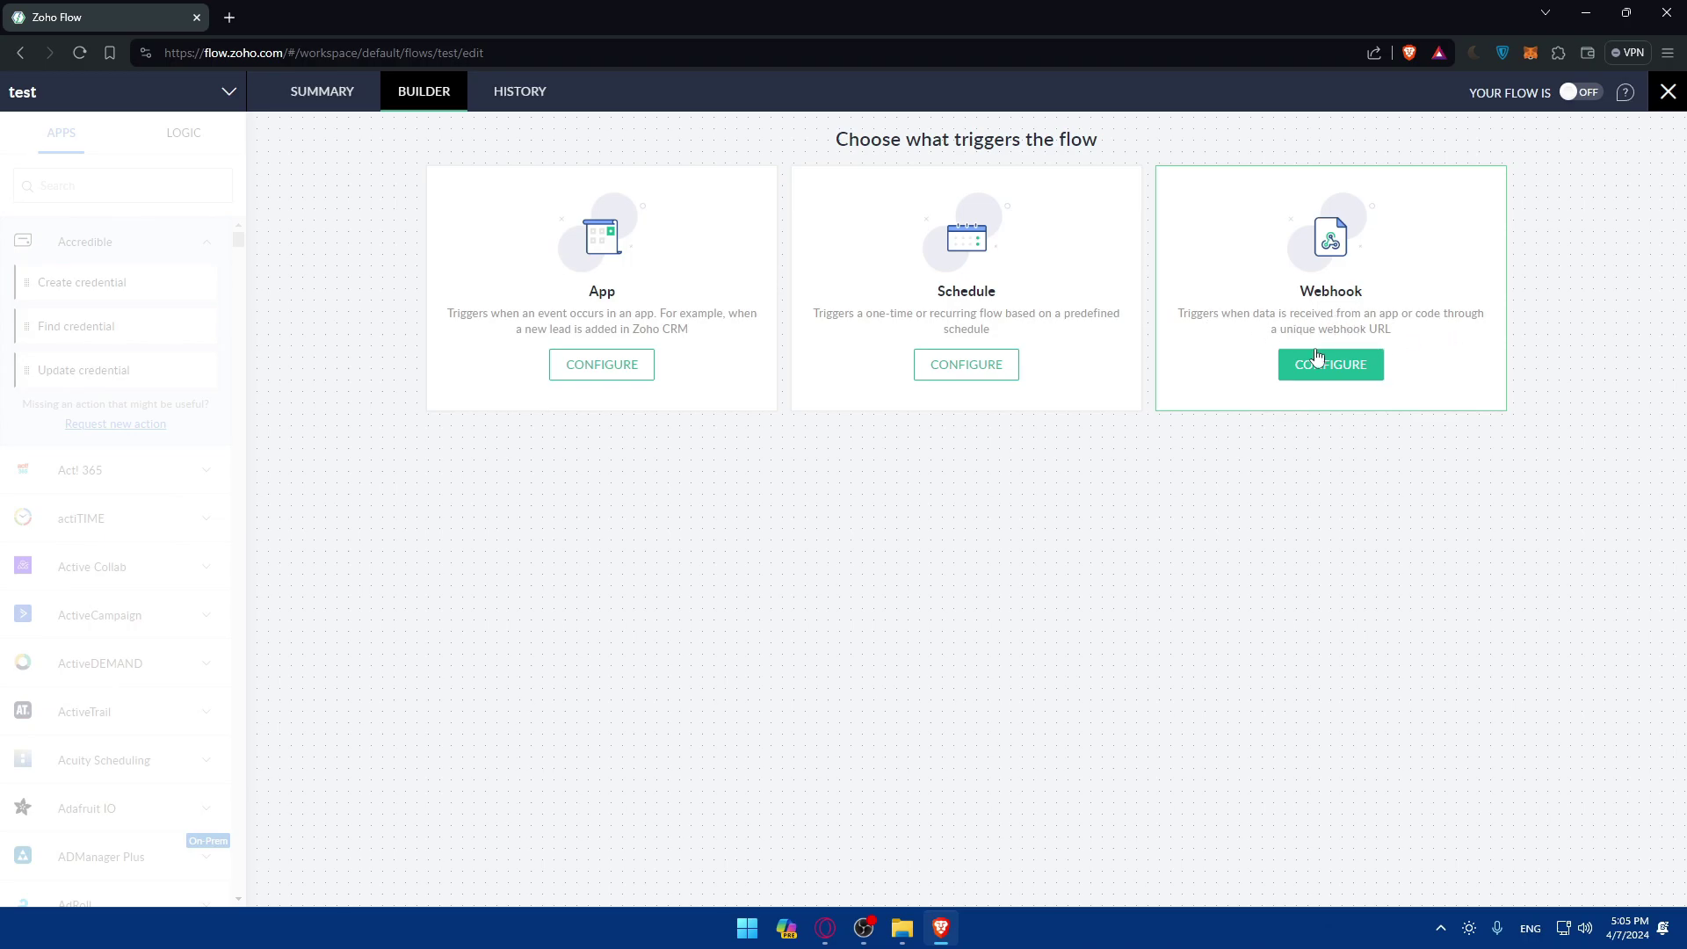
Start configuring an App trigger and scroll through the app catalog.
{"action": "left_click", "coordinate": [642, 373]}
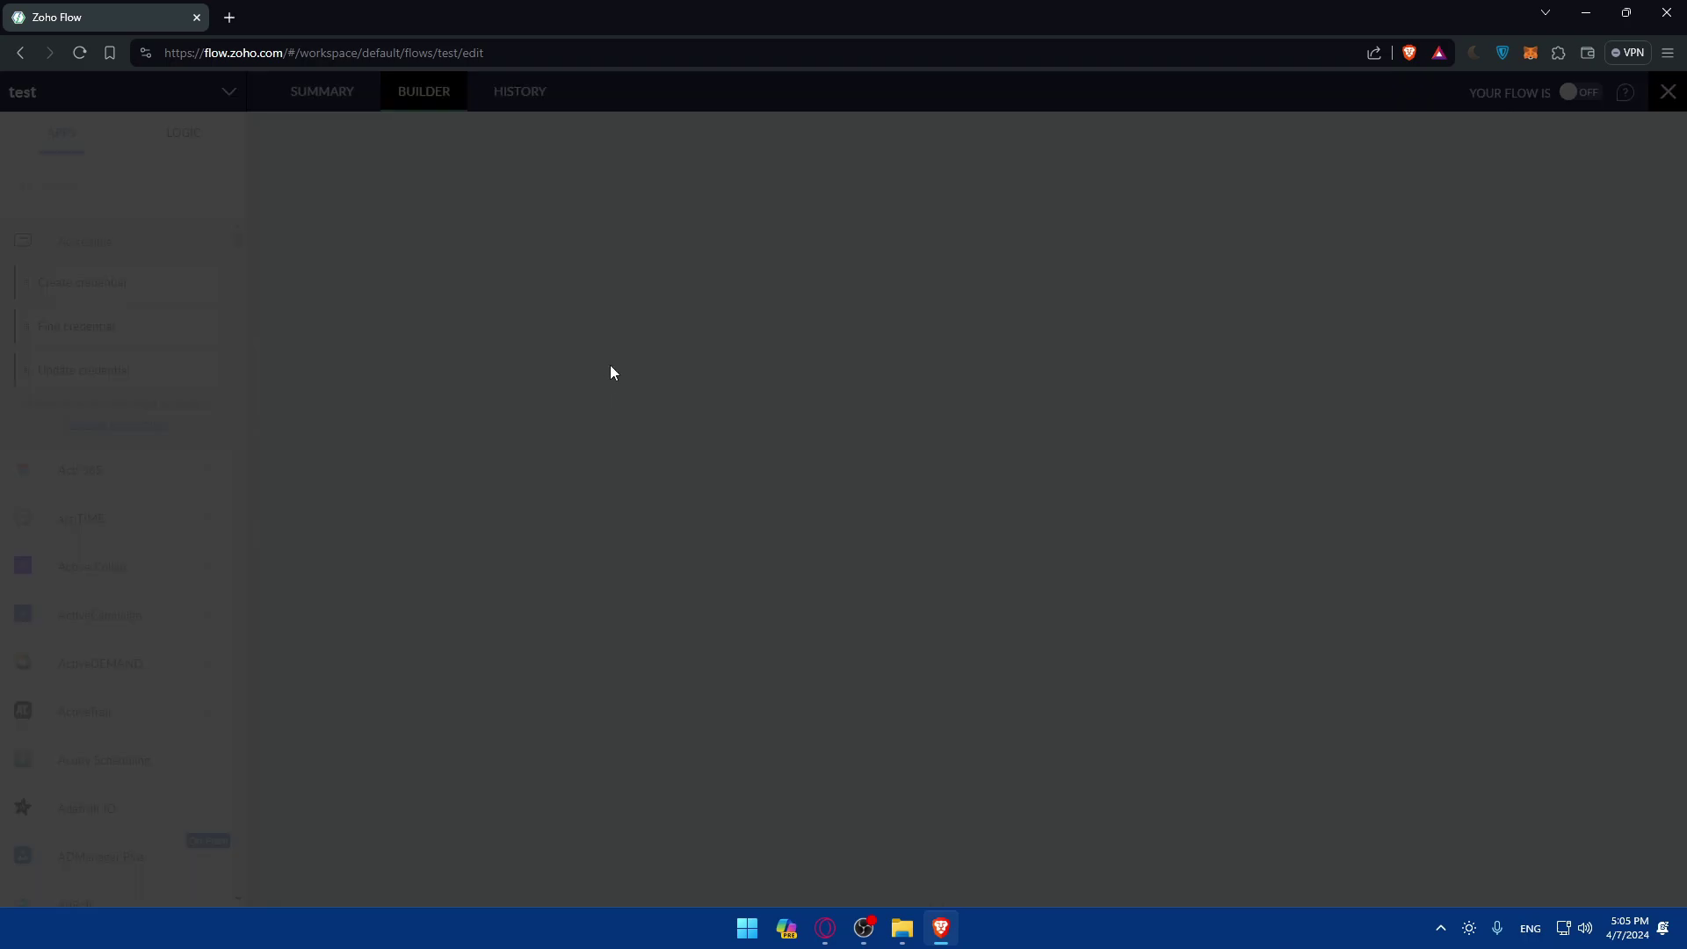
{"action": "scroll", "coordinate": [843, 430], "scroll_direction": "down", "scroll_amount": 20}
{"action": "scroll", "coordinate": [907, 429], "scroll_direction": "down", "scroll_amount": 20}
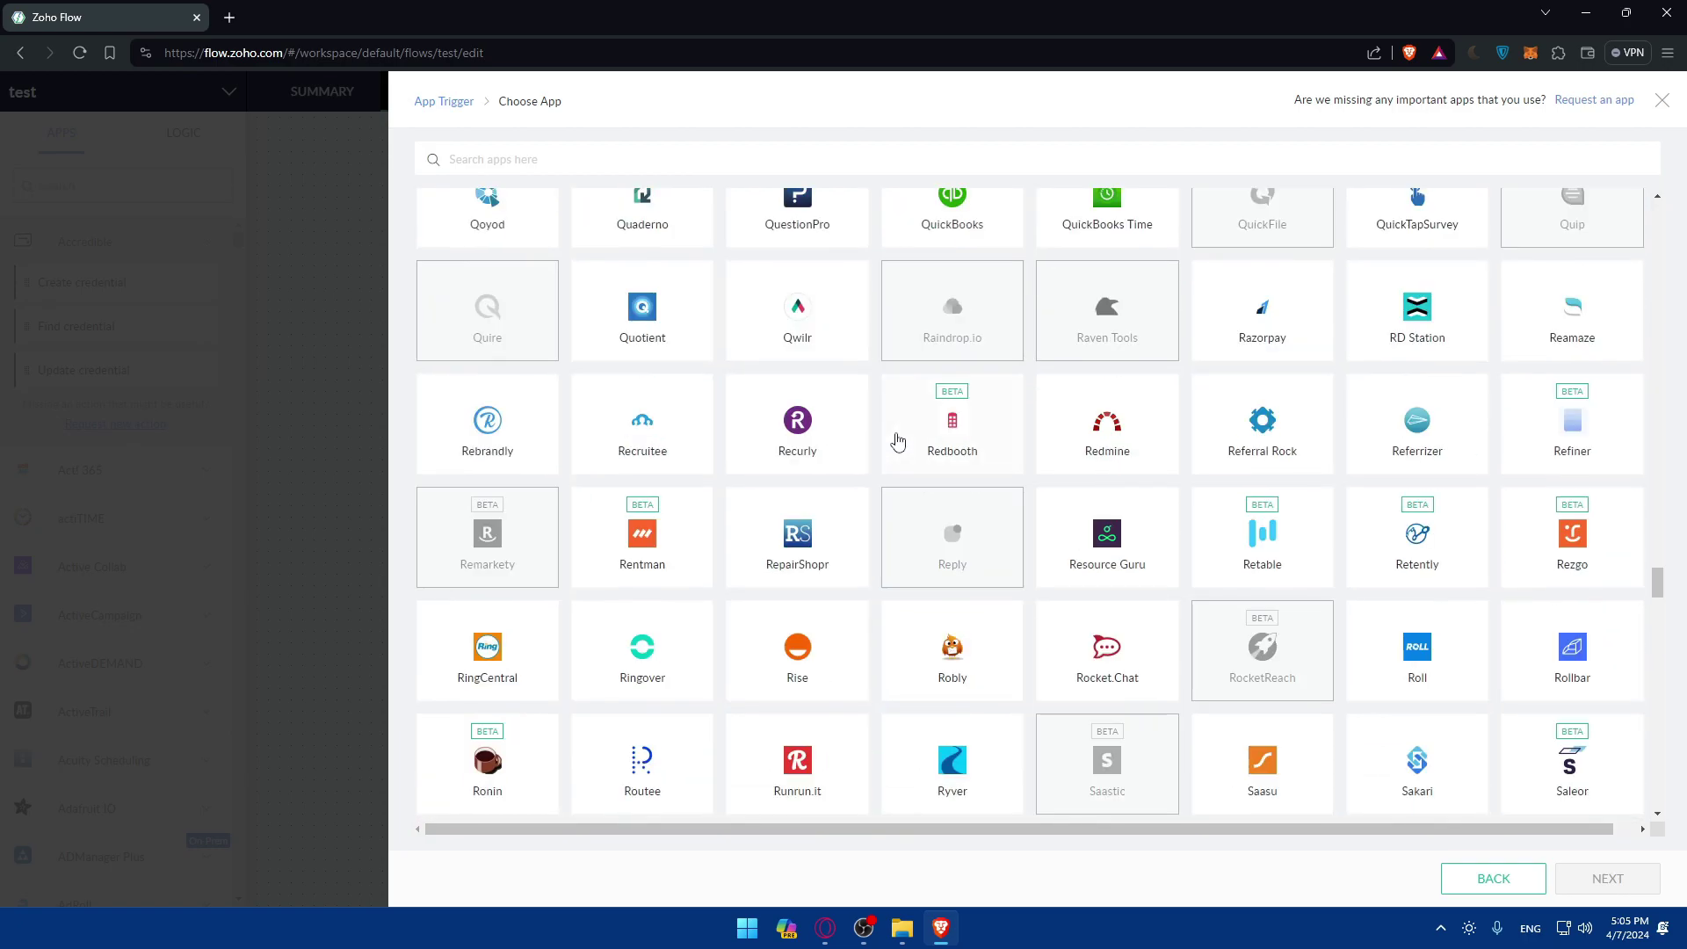
{"action": "scroll", "coordinate": [898, 441], "scroll_direction": "up", "scroll_amount": 8}
{"action": "scroll", "coordinate": [897, 439], "scroll_direction": "up", "scroll_amount": 20}
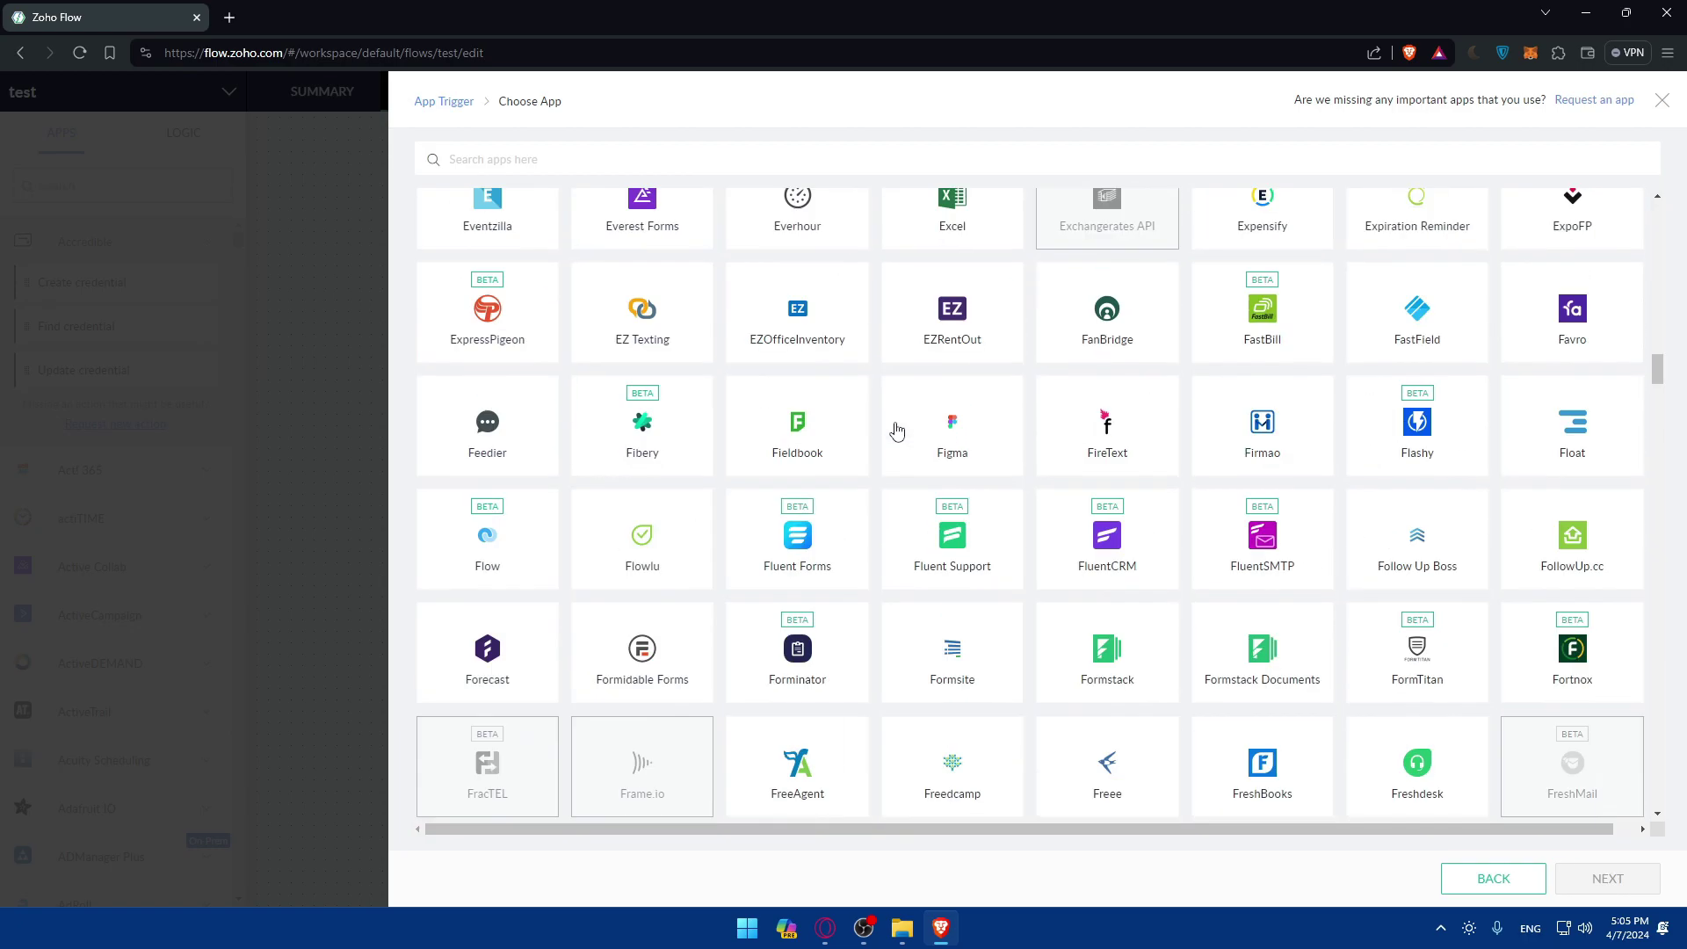
Search the app list for facebook, gmail, dis and mail, then clear the search.
{"action": "left_click", "coordinate": [591, 147]}
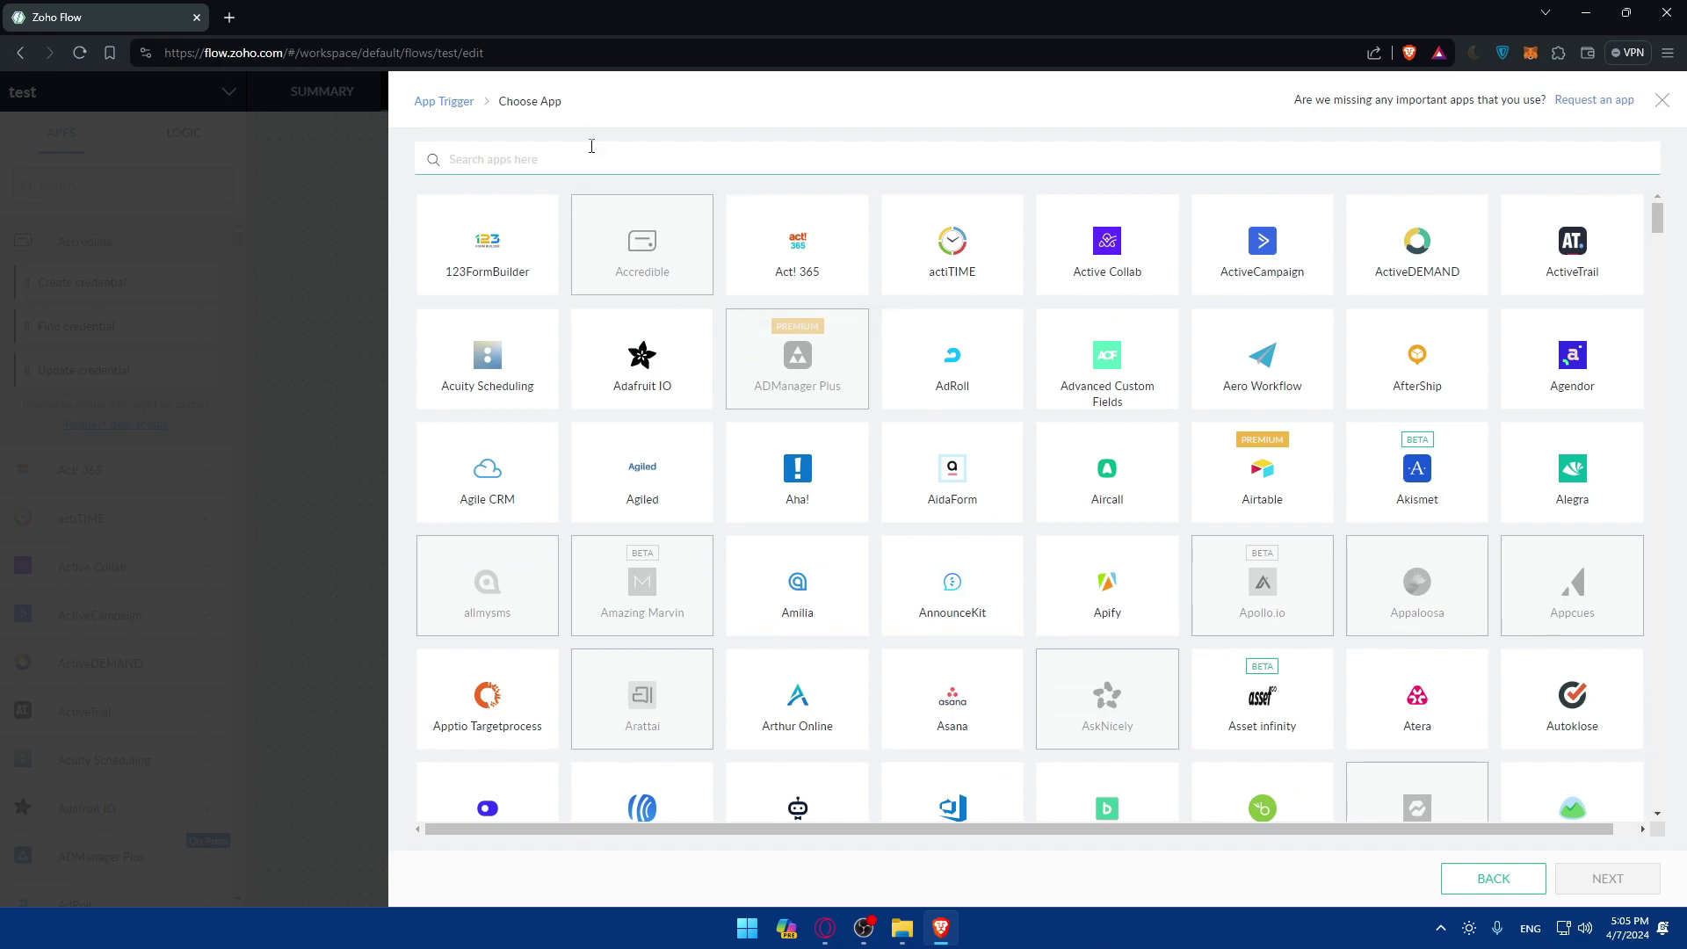
{"action": "type", "text": "face"}
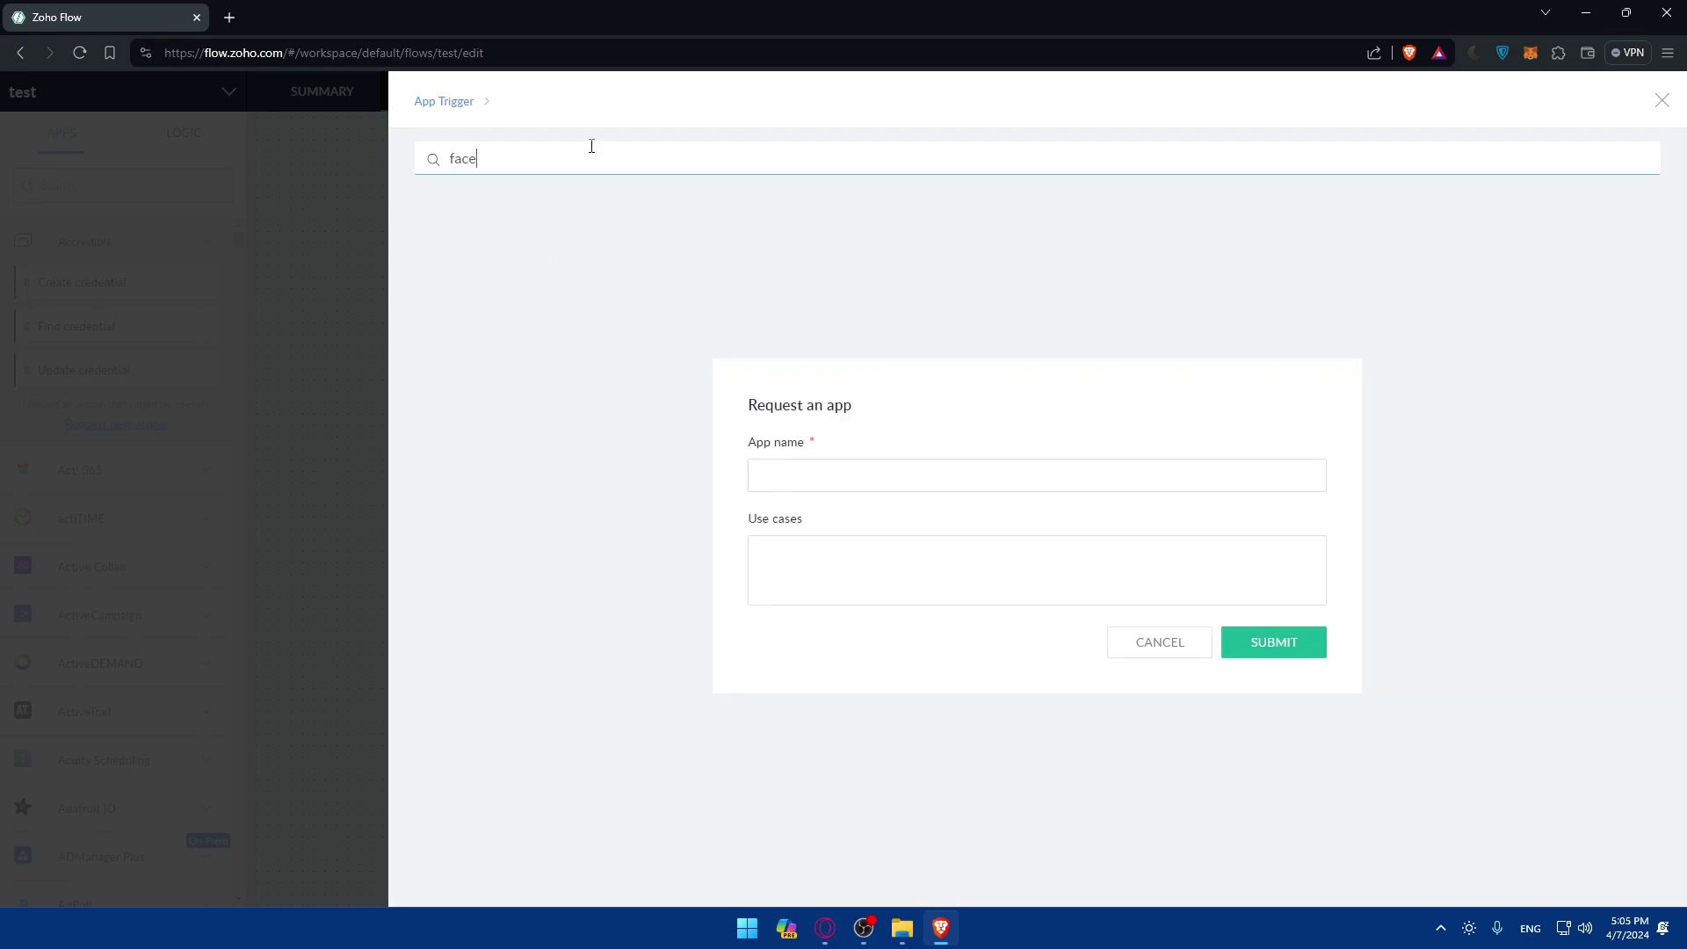
{"action": "key", "text": "BackSpace"}
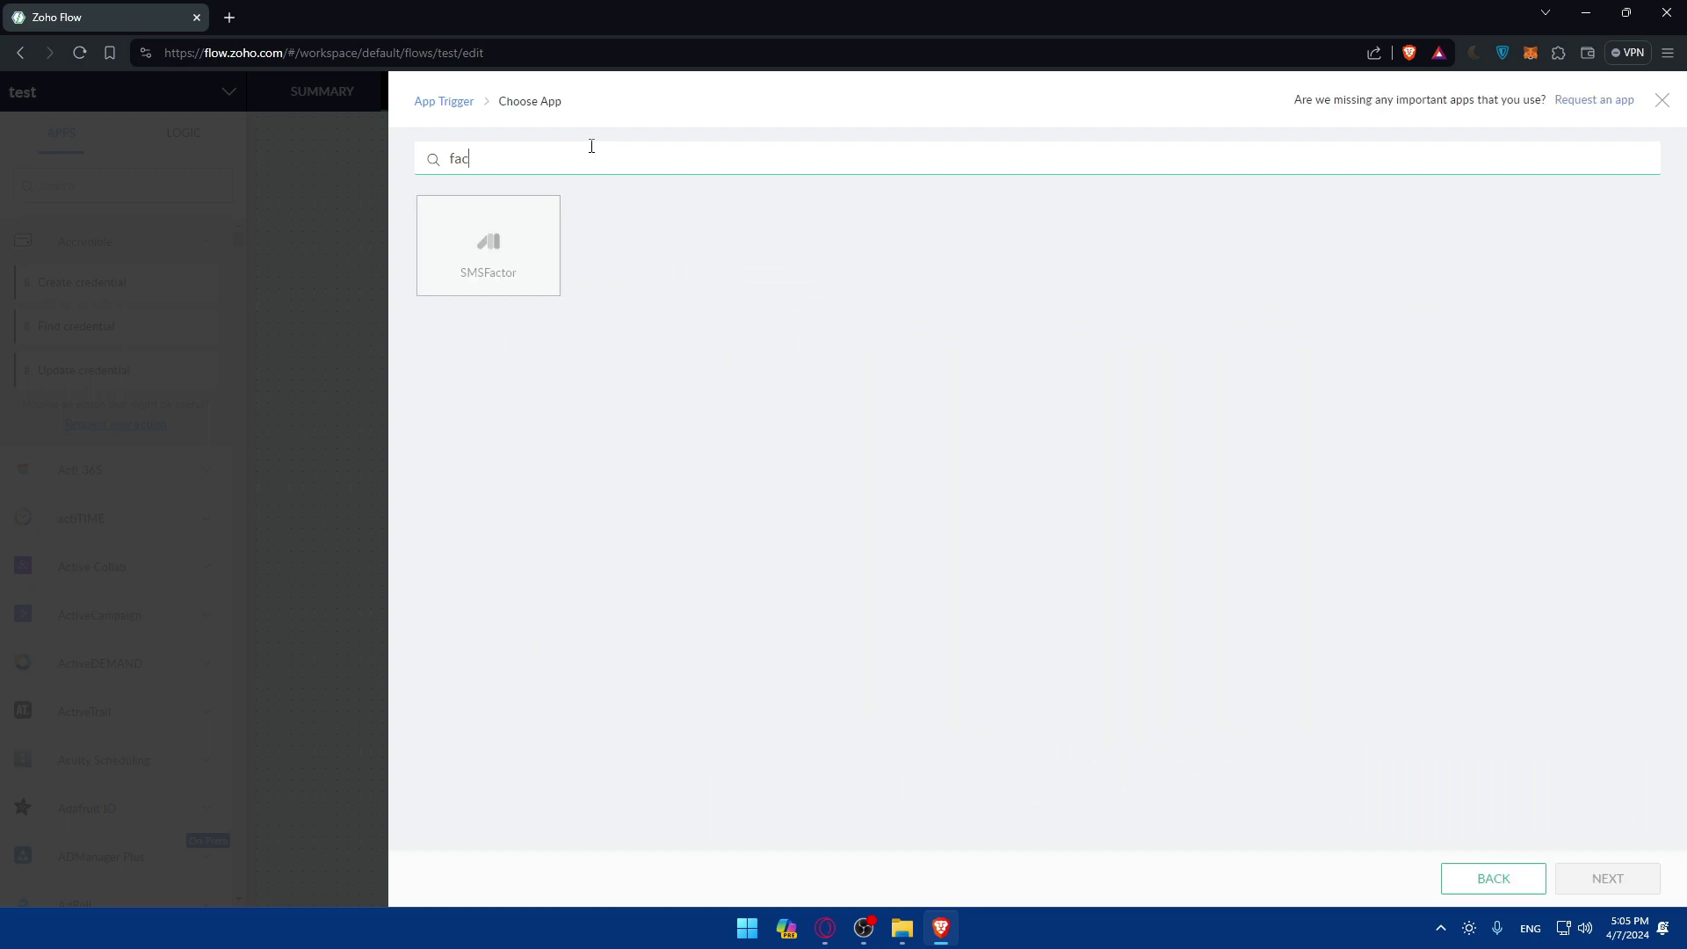
{"action": "type", "text": "ebook"}
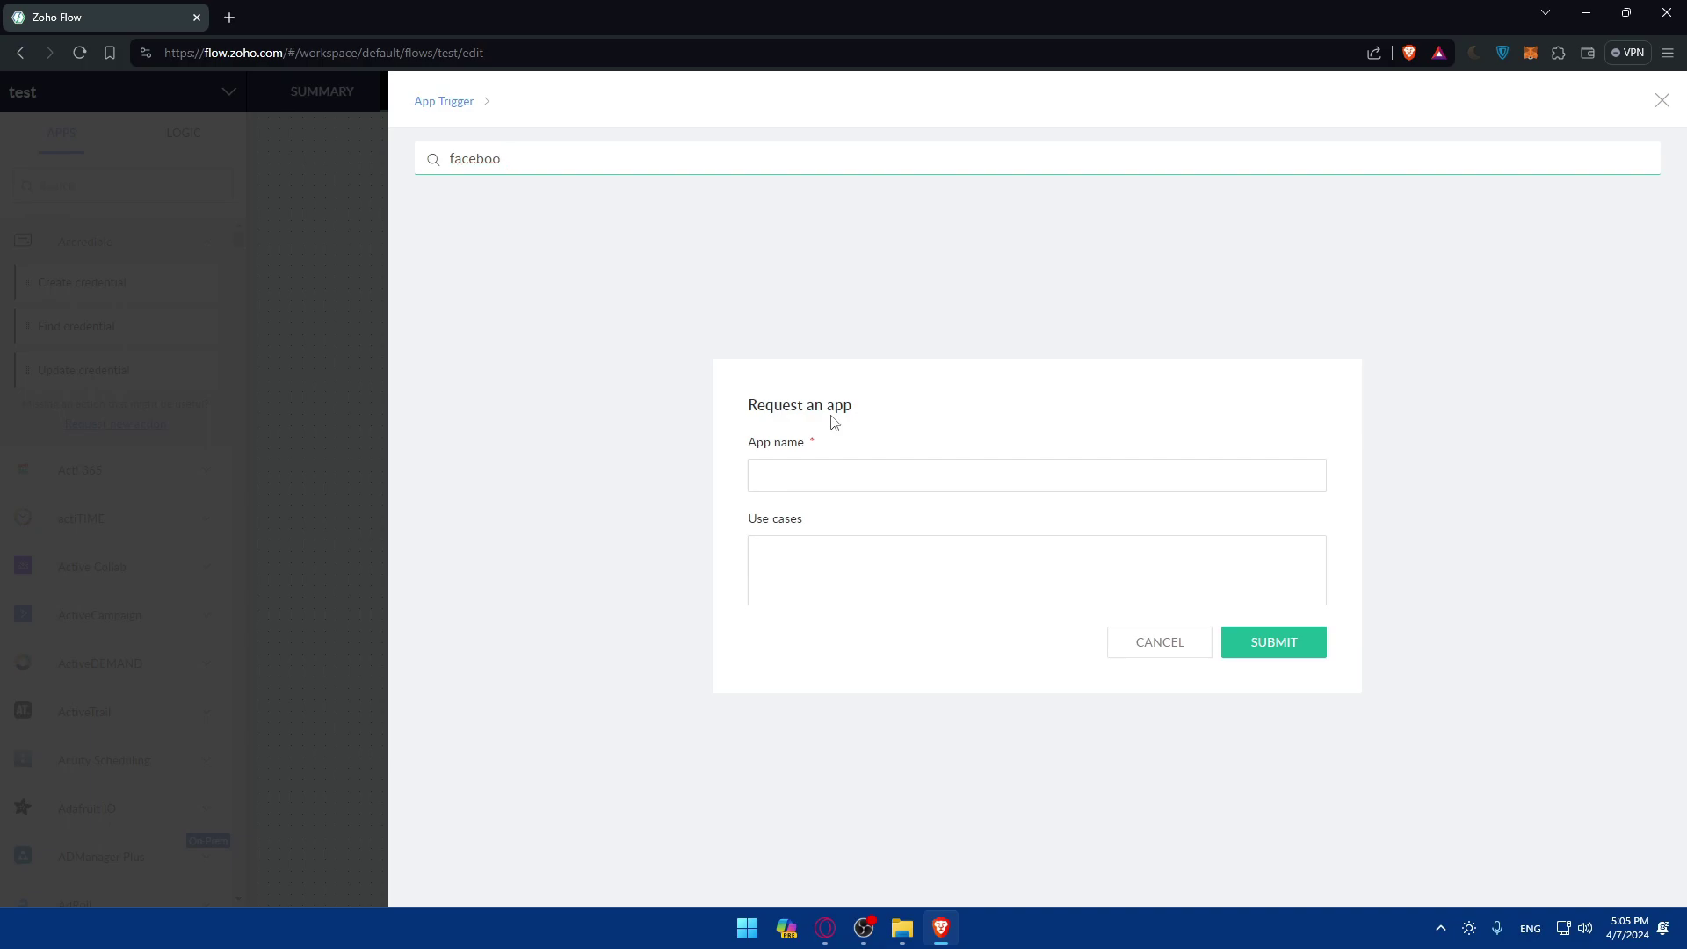
{"action": "key", "text": "BackSpace"}
{"action": "key", "text": "BackSpace"}
{"action": "key", "text": "BackSpace"}
{"action": "key", "text": "BackSpace"}
{"action": "key", "text": "BackSpace"}
{"action": "key", "text": "BackSpace"}
{"action": "key", "text": "BackSpace"}
{"action": "key", "text": "BackSpace"}
{"action": "type", "text": "gmail"}
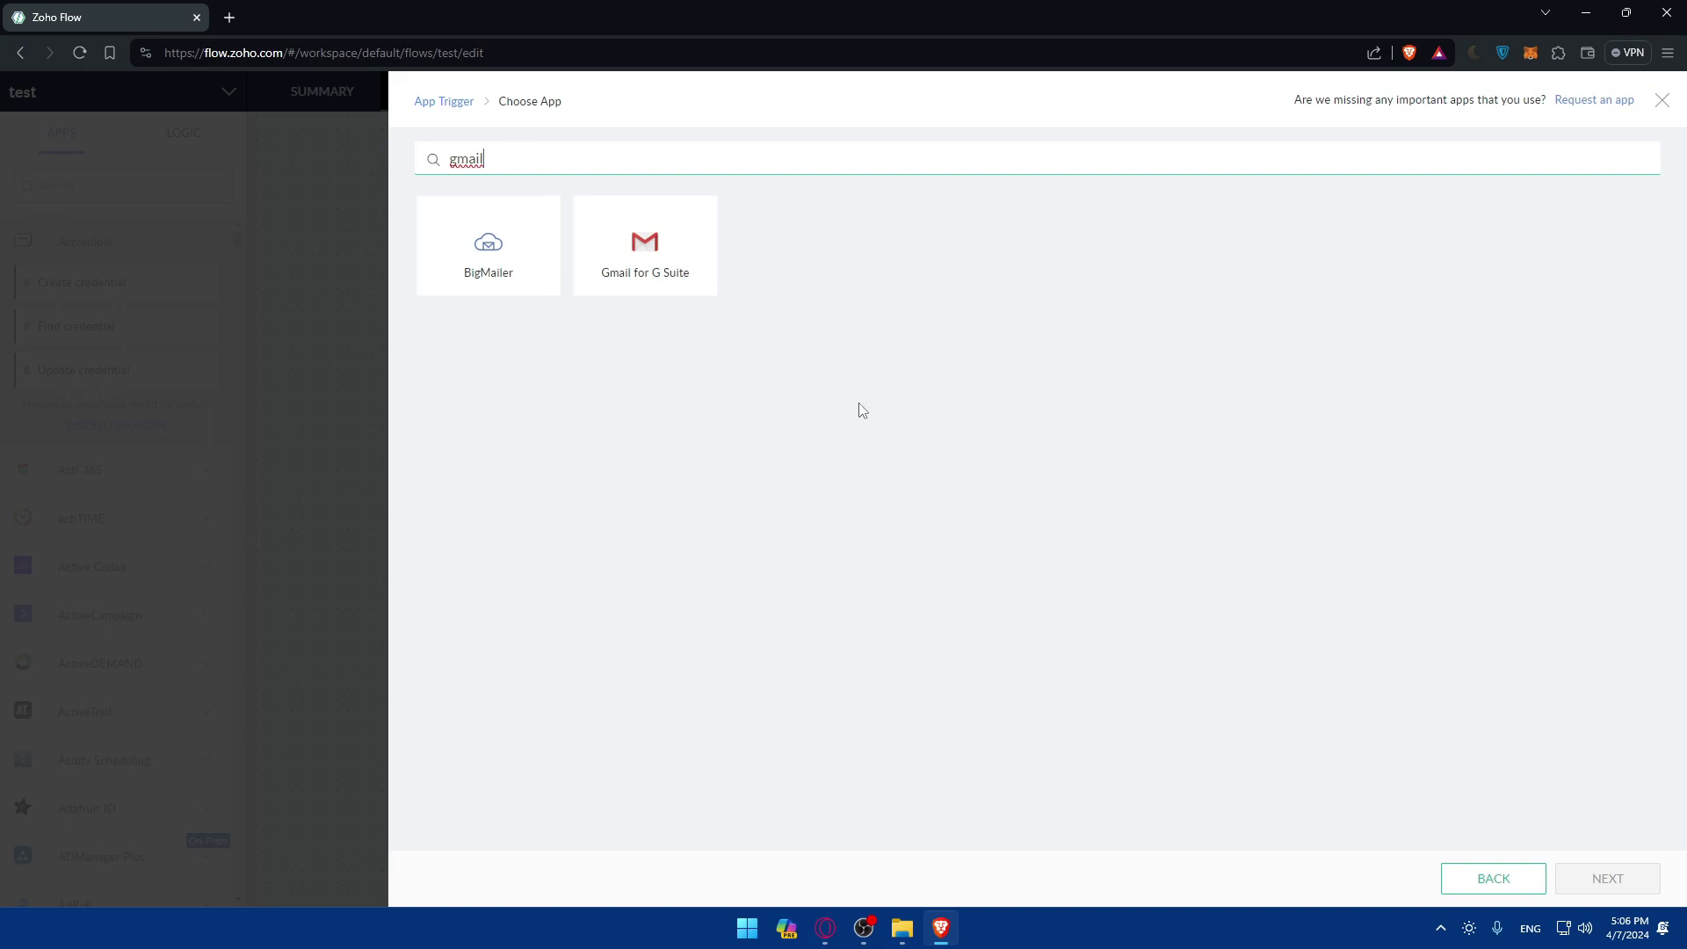
{"action": "key", "text": "BackSpace"}
{"action": "key", "text": "BackSpace"}
{"action": "key", "text": "BackSpace"}
{"action": "key", "text": "BackSpace"}
{"action": "key", "text": "BackSpace"}
{"action": "type", "text": "dis"}
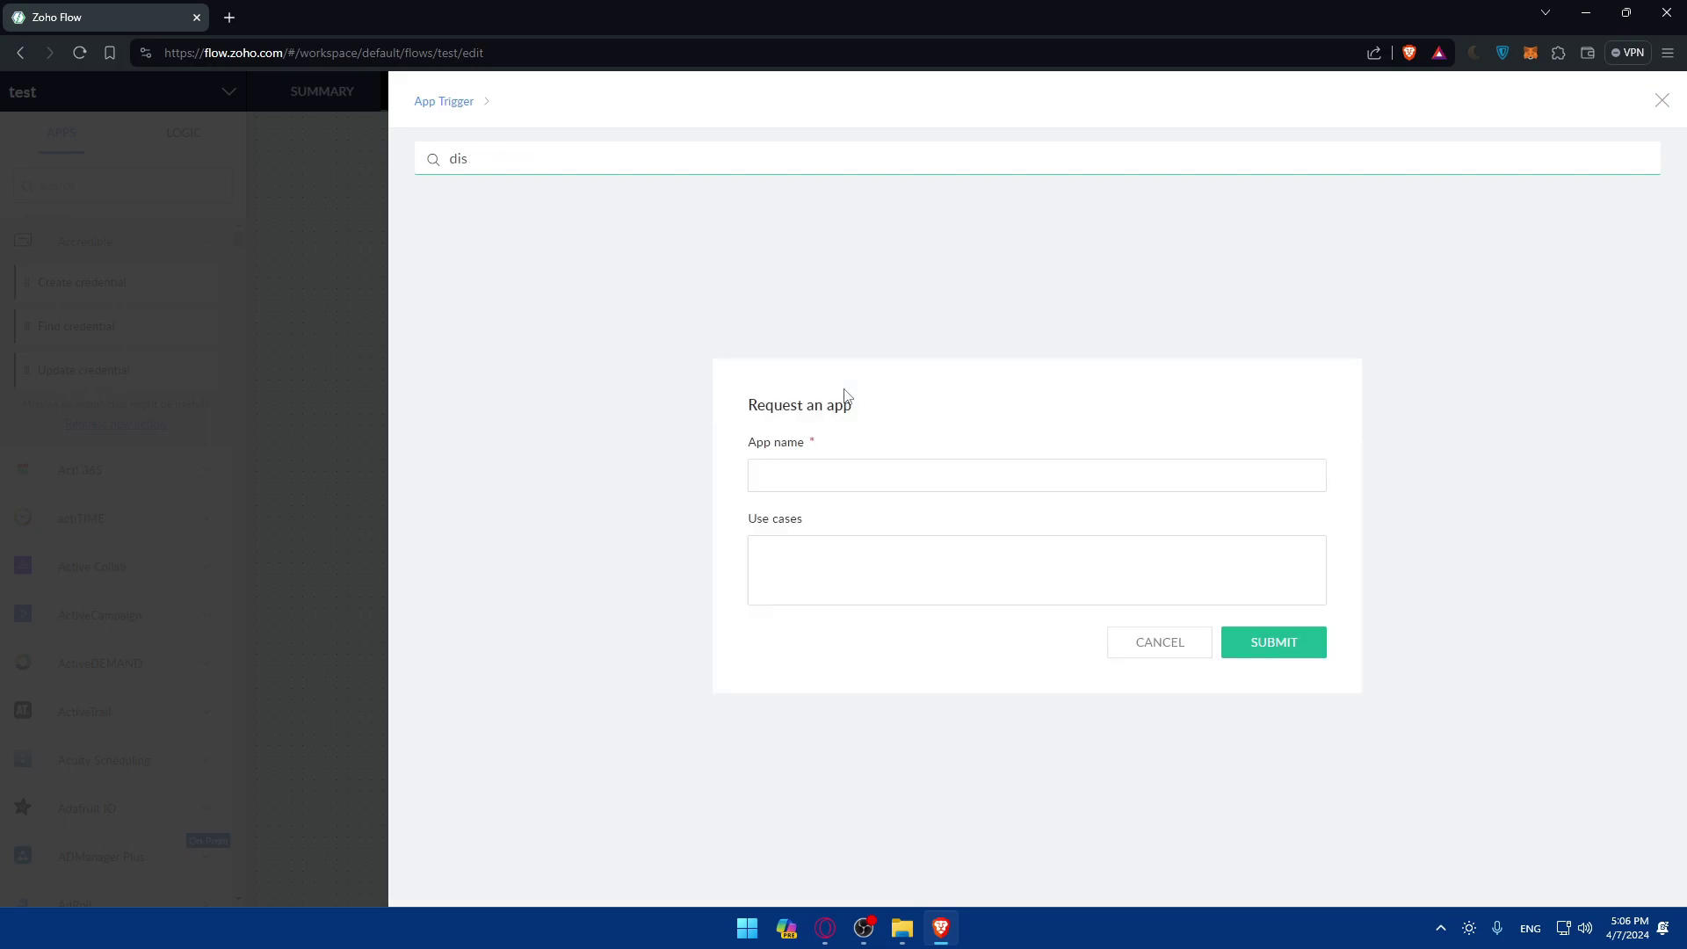
{"action": "key", "text": "BackSpace"}
{"action": "key", "text": "BackSpace"}
{"action": "key", "text": "BackSpace"}
{"action": "type", "text": "mail"}
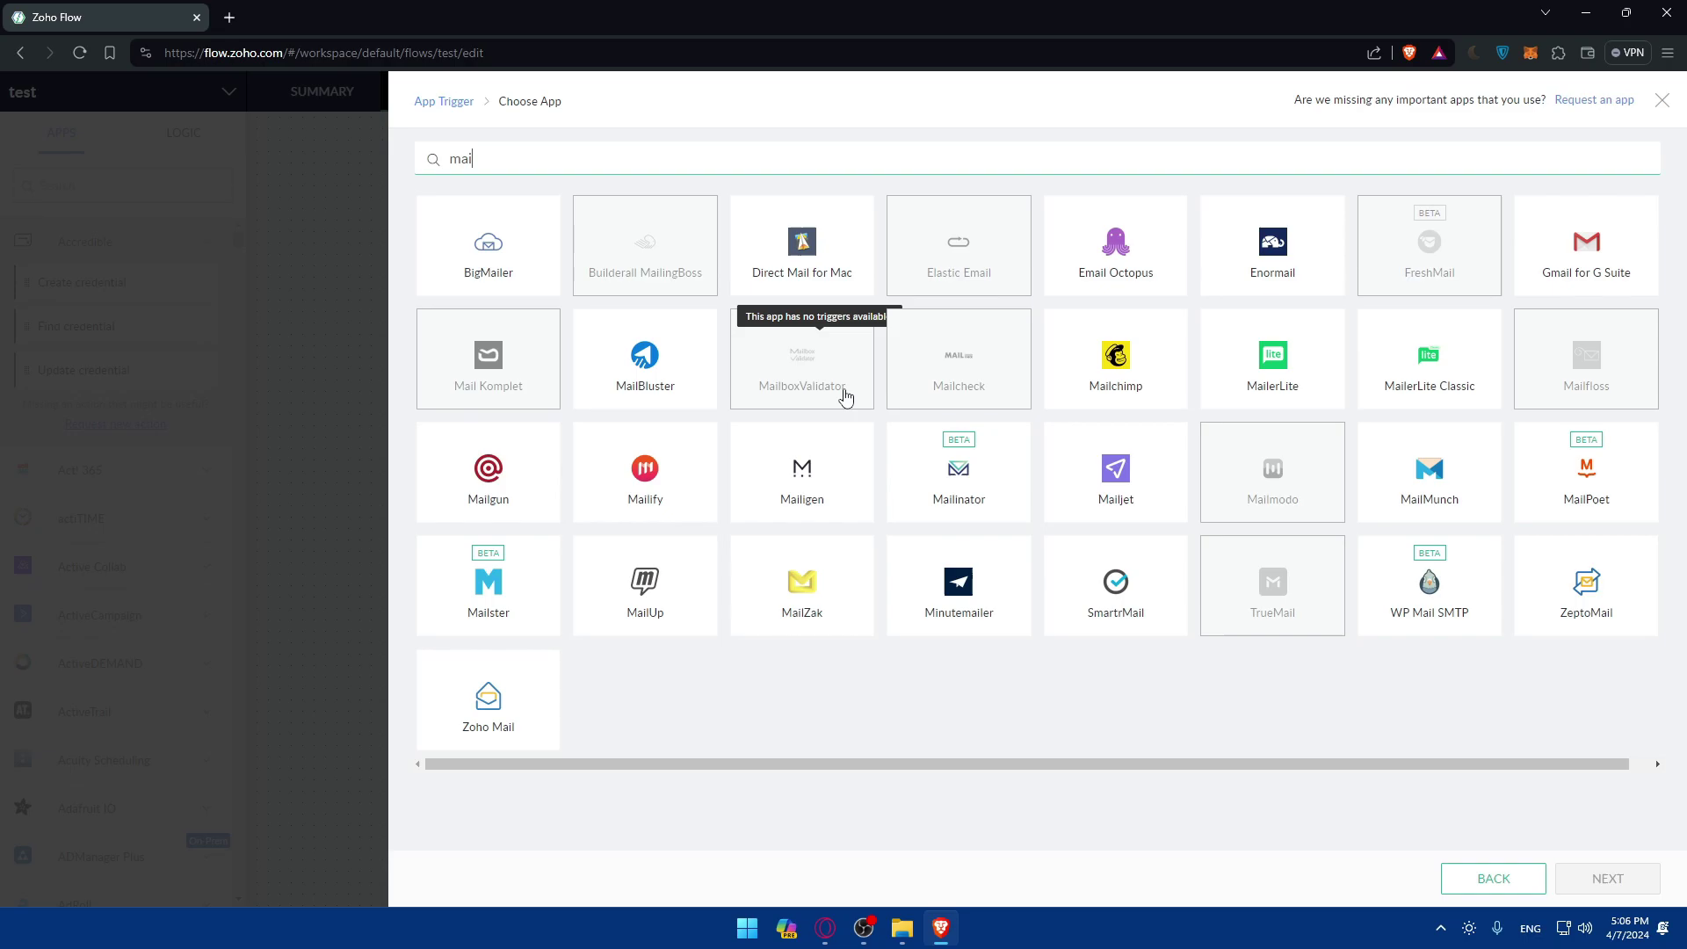
{"action": "key", "text": "BackSpace"}
{"action": "key", "text": "BackSpace"}
{"action": "key", "text": "BackSpace"}
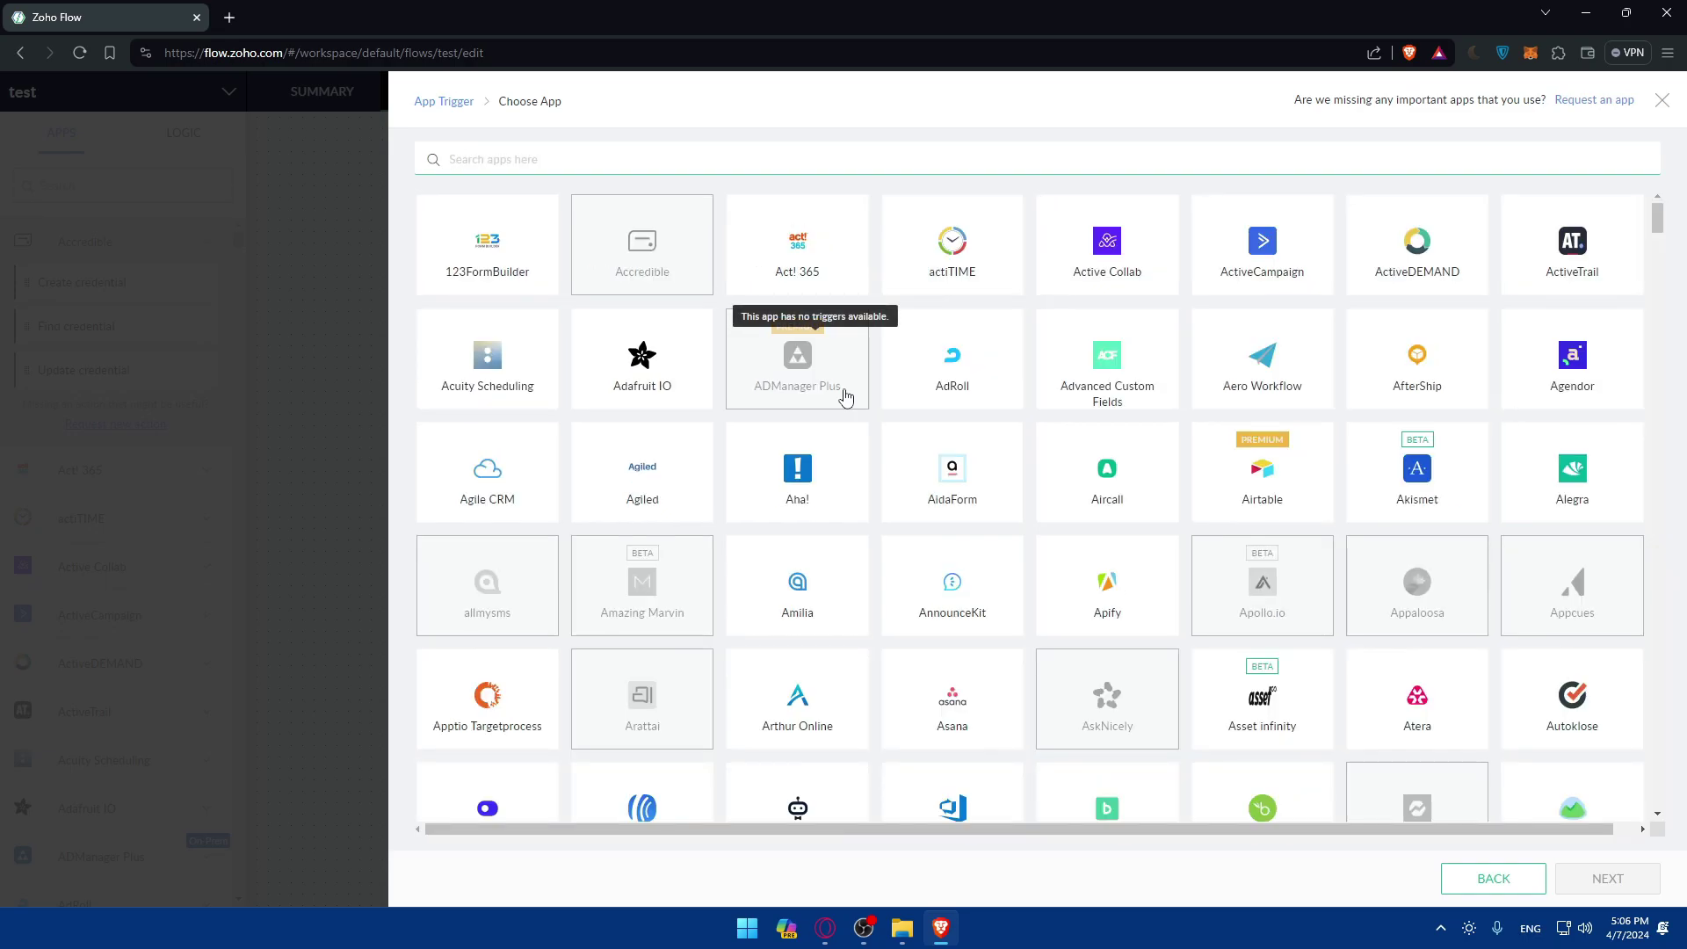
Scroll the app grid and try Cliengo, then Contact Form 7, as the trigger app.
{"action": "scroll", "coordinate": [1107, 396], "scroll_direction": "down", "scroll_amount": 5}
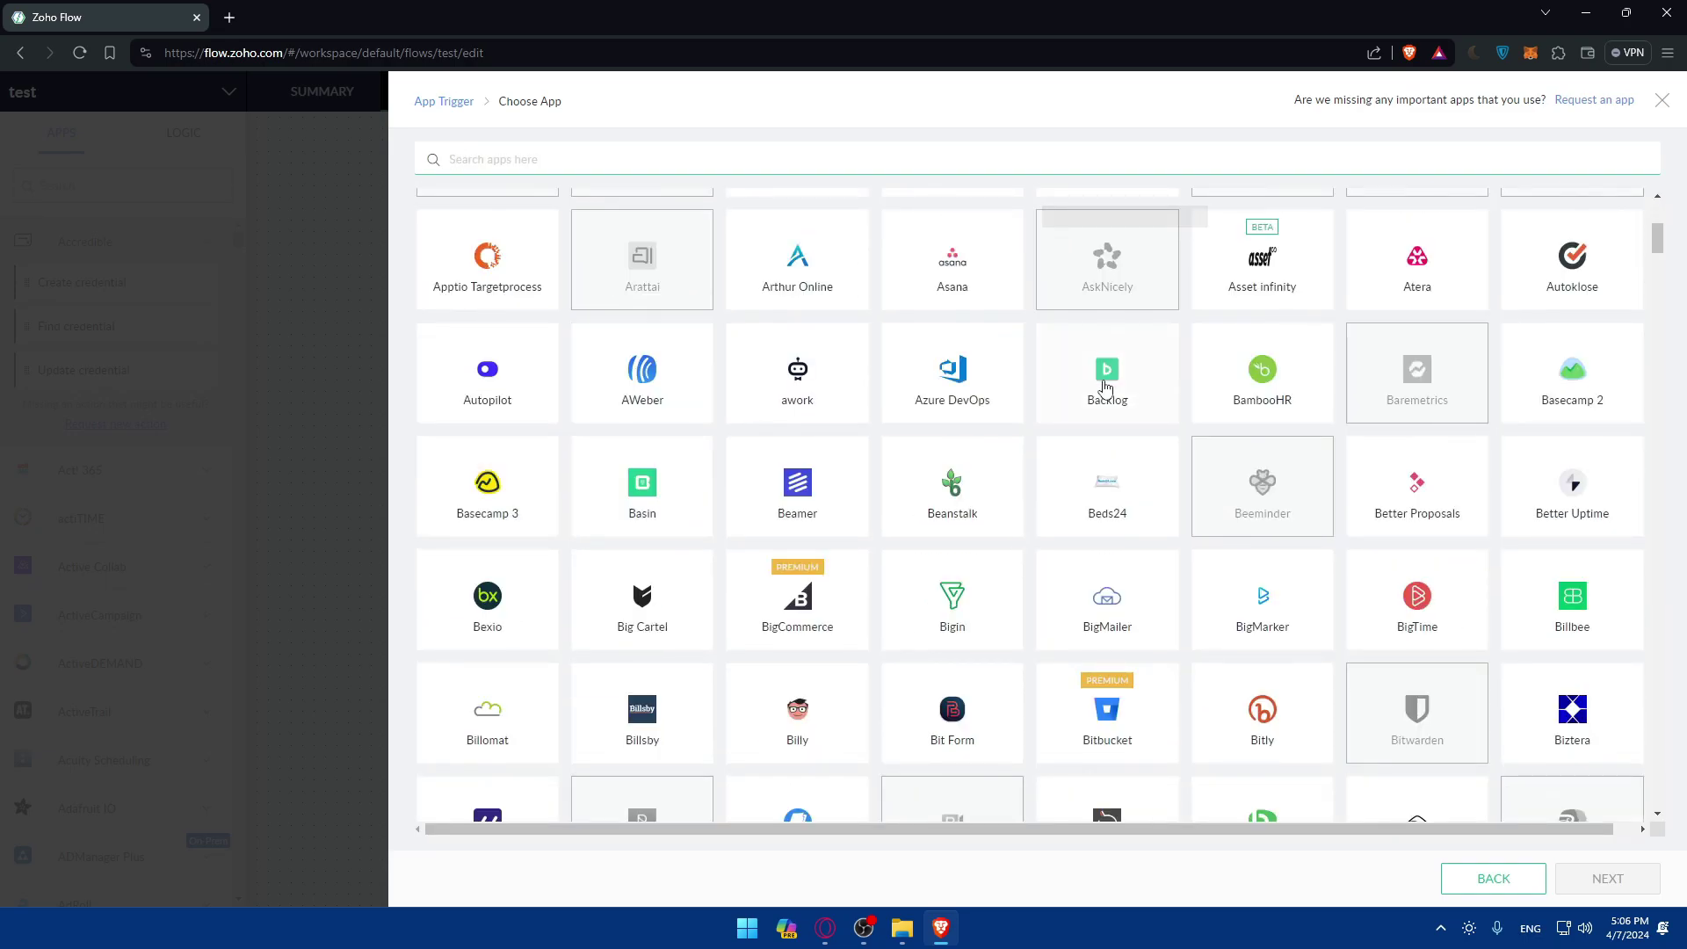
{"action": "scroll", "coordinate": [1108, 395], "scroll_direction": "down", "scroll_amount": 2}
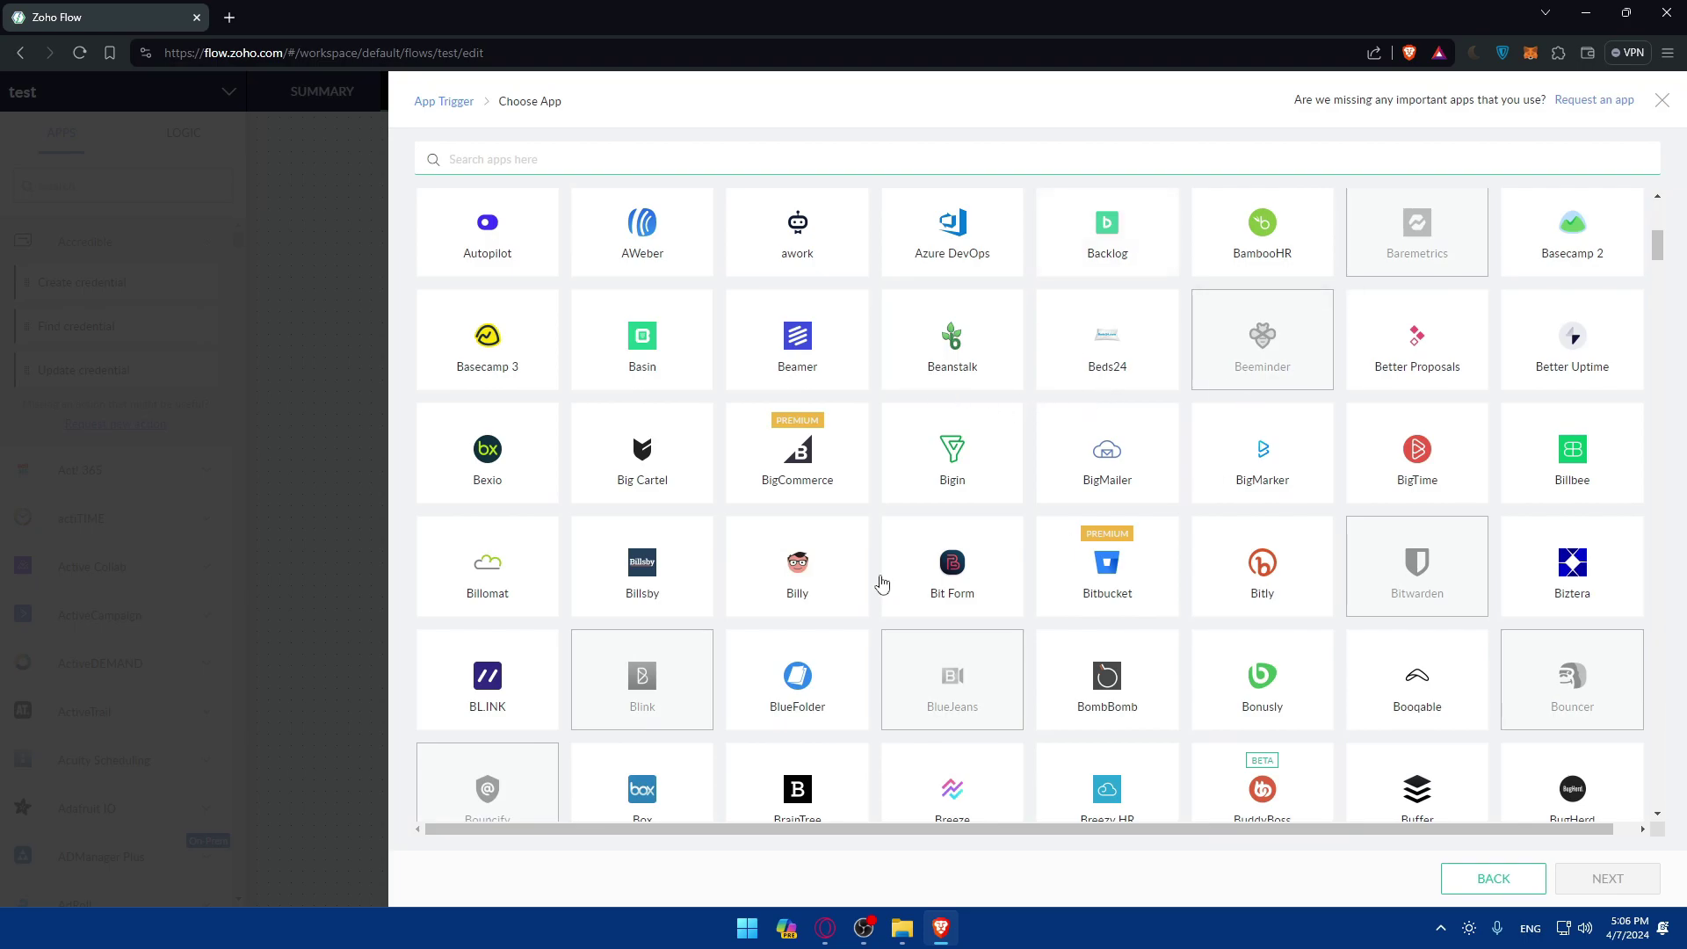
{"action": "scroll", "coordinate": [1053, 509], "scroll_direction": "down", "scroll_amount": 4}
{"action": "scroll", "coordinate": [1037, 525], "scroll_direction": "down", "scroll_amount": 3}
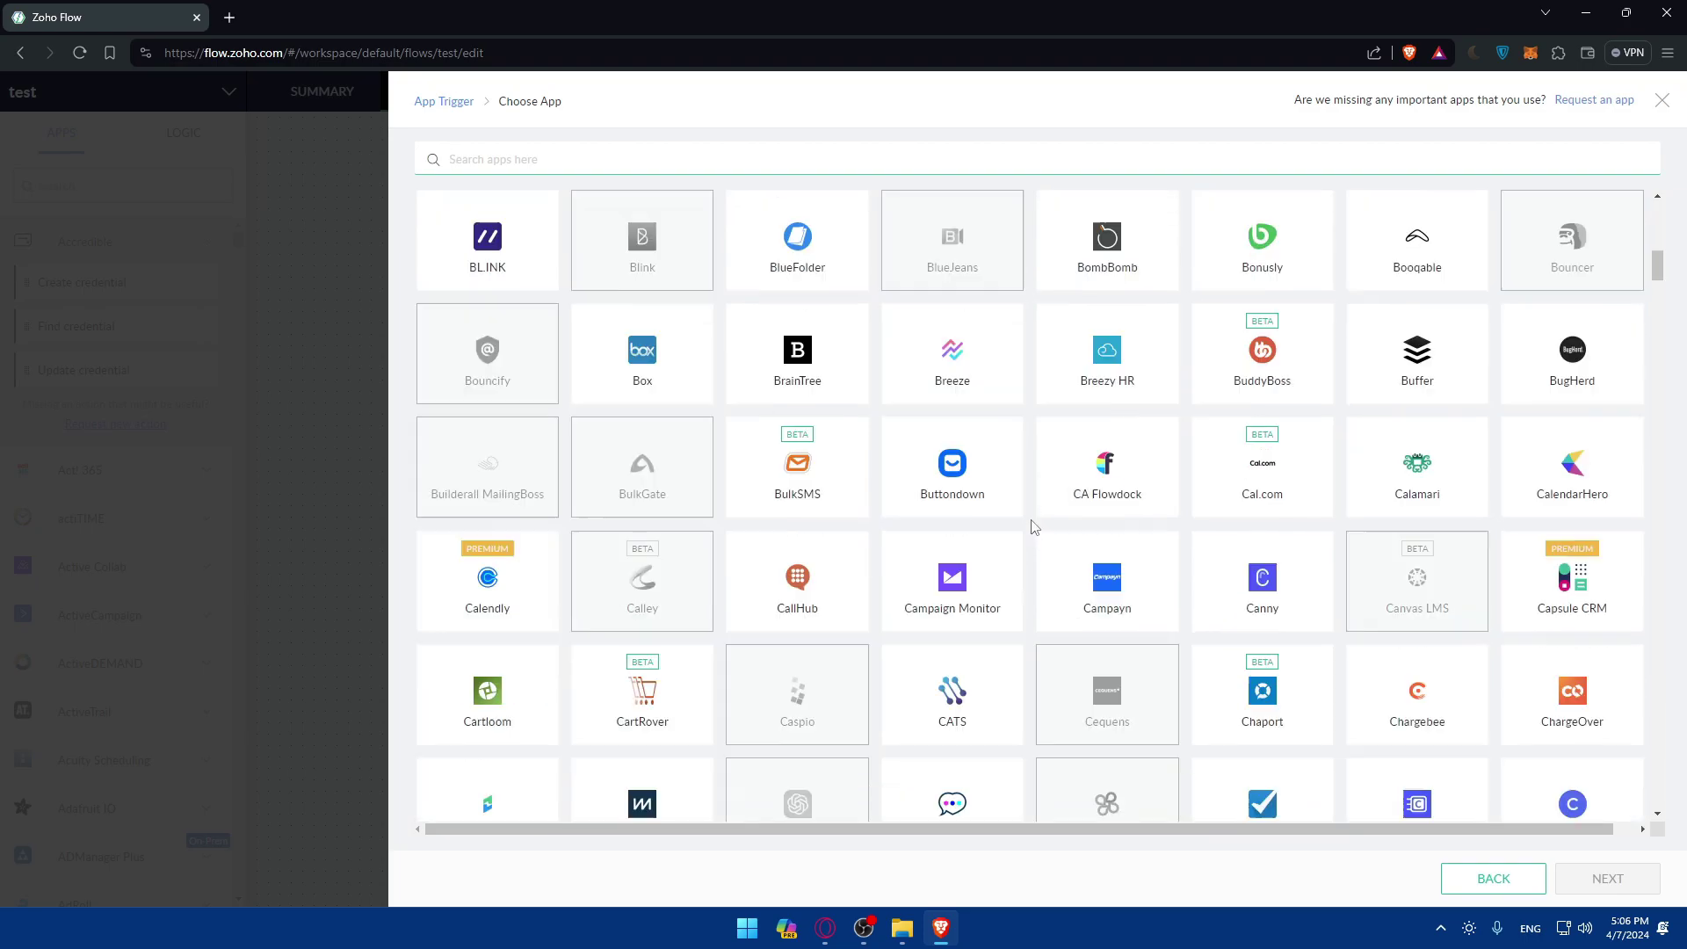
{"action": "scroll", "coordinate": [1033, 525], "scroll_direction": "down", "scroll_amount": 5}
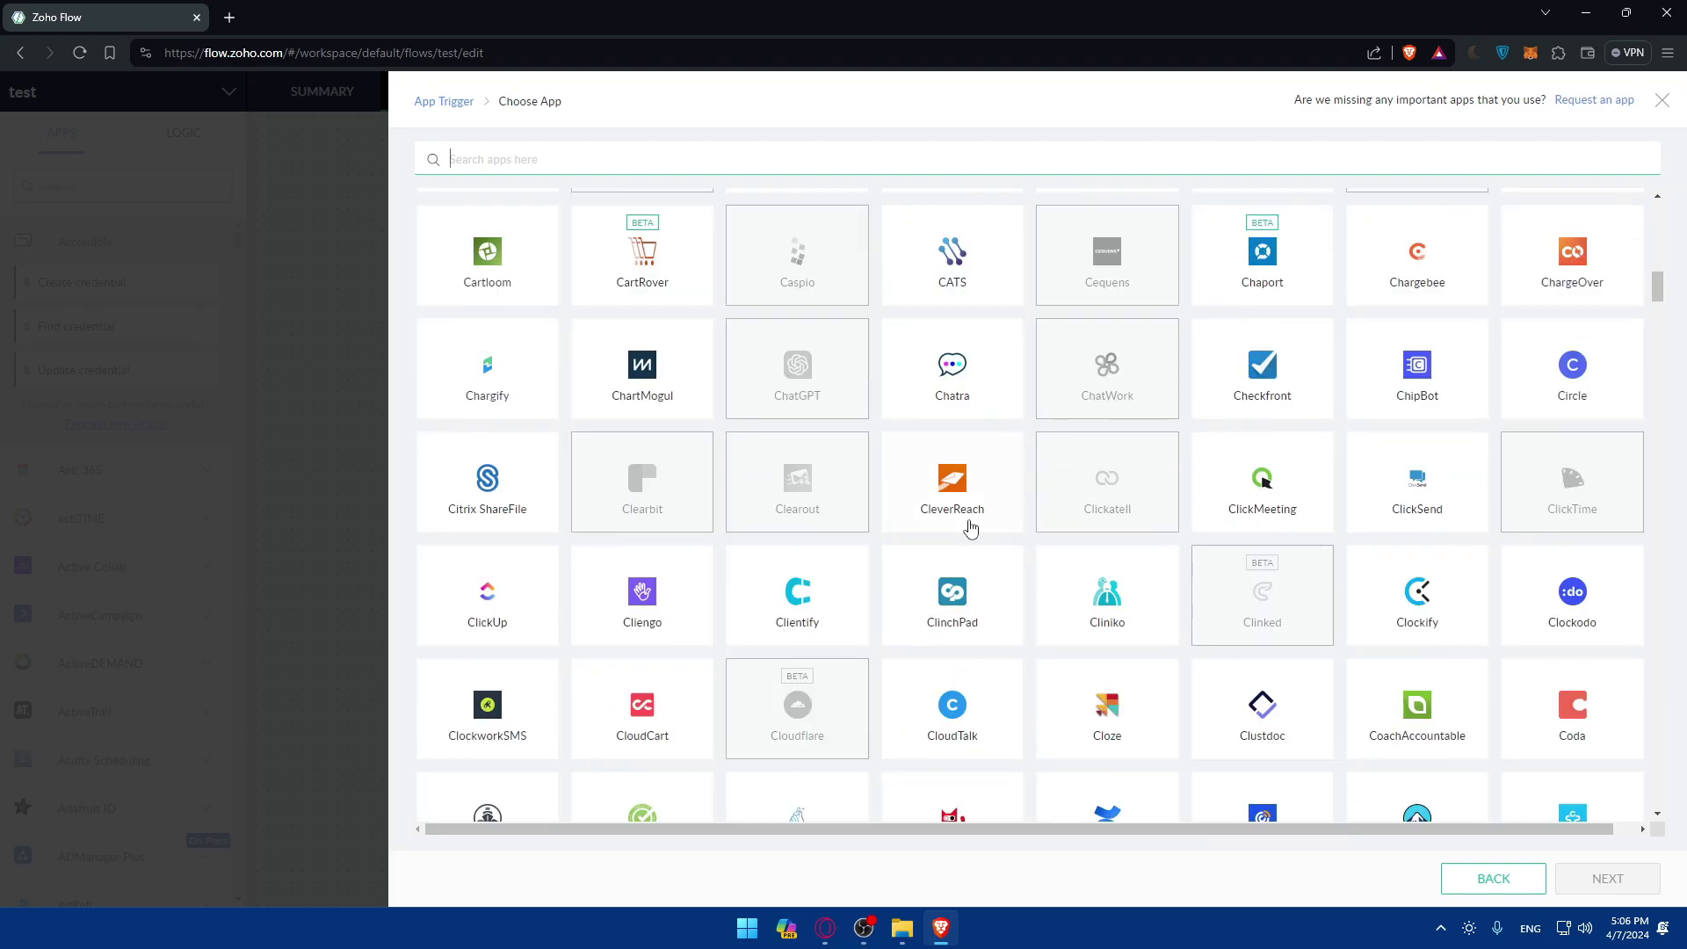
{"action": "scroll", "coordinate": [923, 552], "scroll_direction": "down", "scroll_amount": 1}
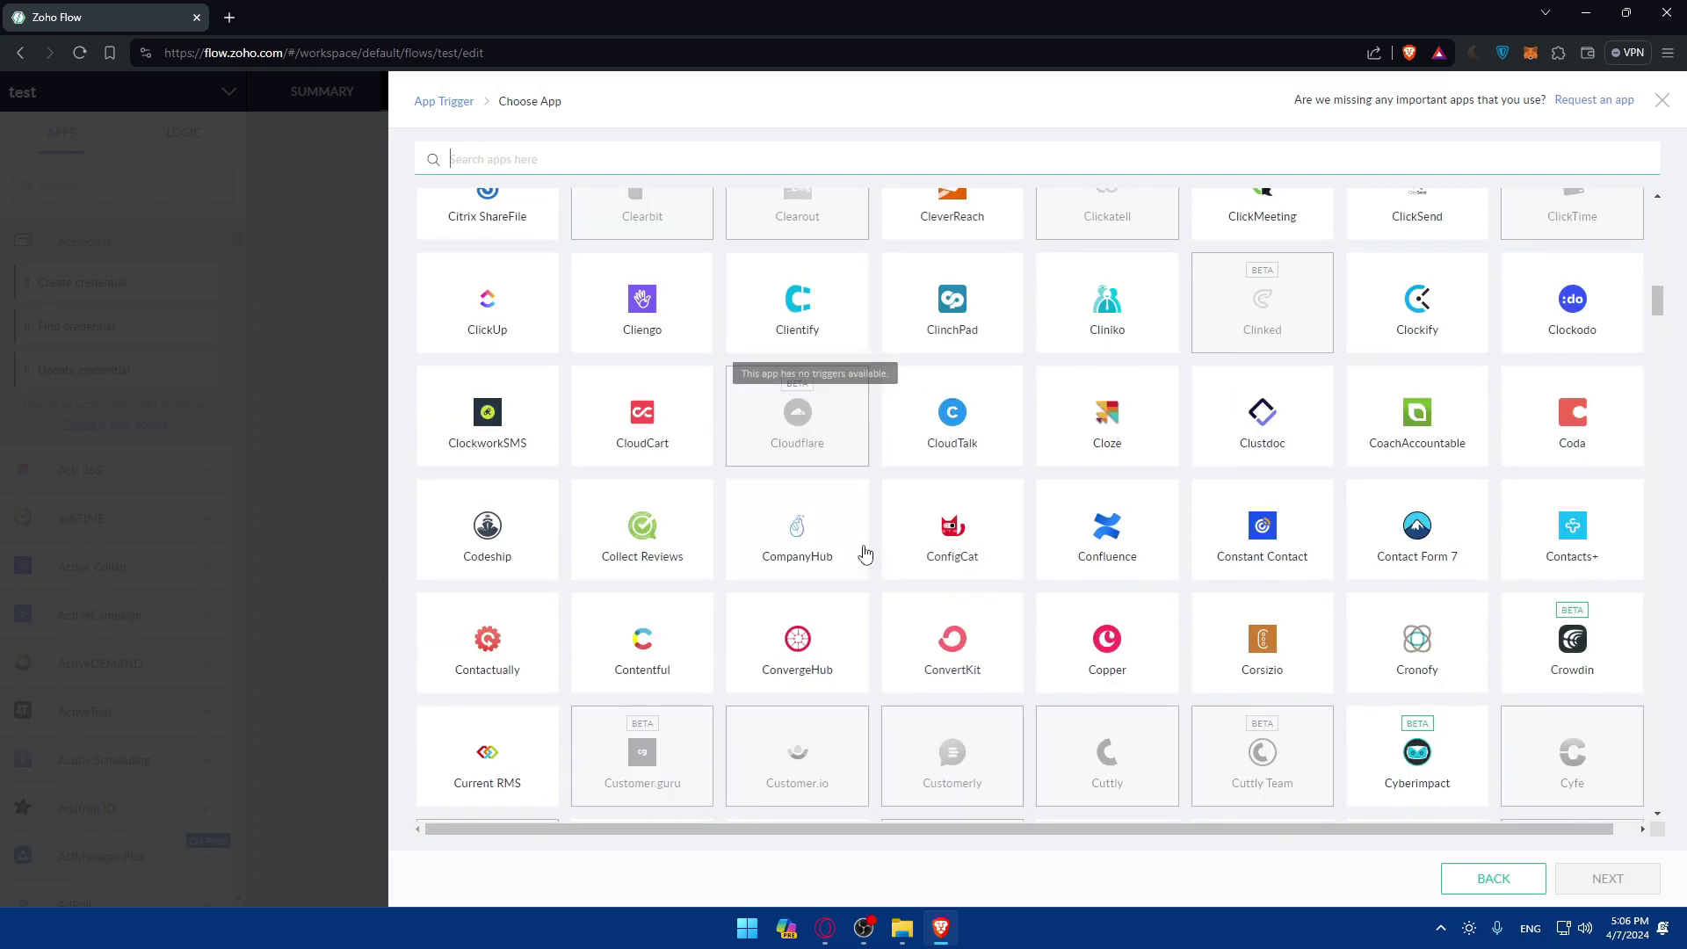
{"action": "scroll", "coordinate": [972, 196], "scroll_direction": "up", "scroll_amount": 15}
{"action": "scroll", "coordinate": [993, 307], "scroll_direction": "down", "scroll_amount": 3}
{"action": "scroll", "coordinate": [999, 343], "scroll_direction": "down", "scroll_amount": 8}
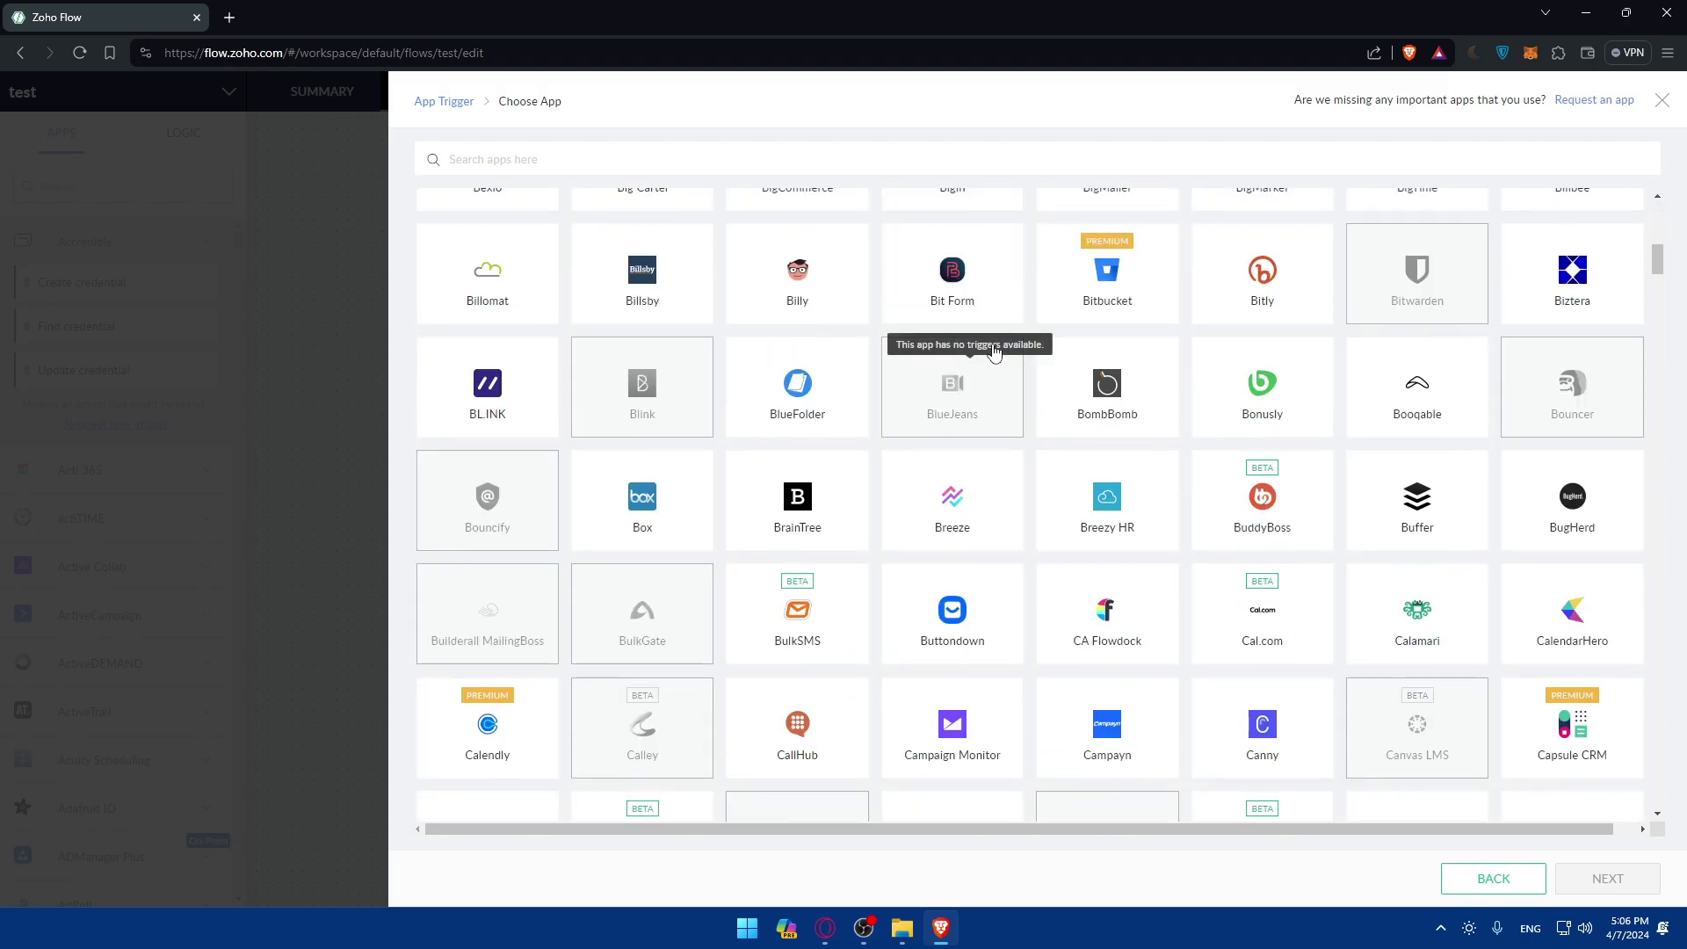
{"action": "scroll", "coordinate": [952, 271], "scroll_direction": "down", "scroll_amount": 2}
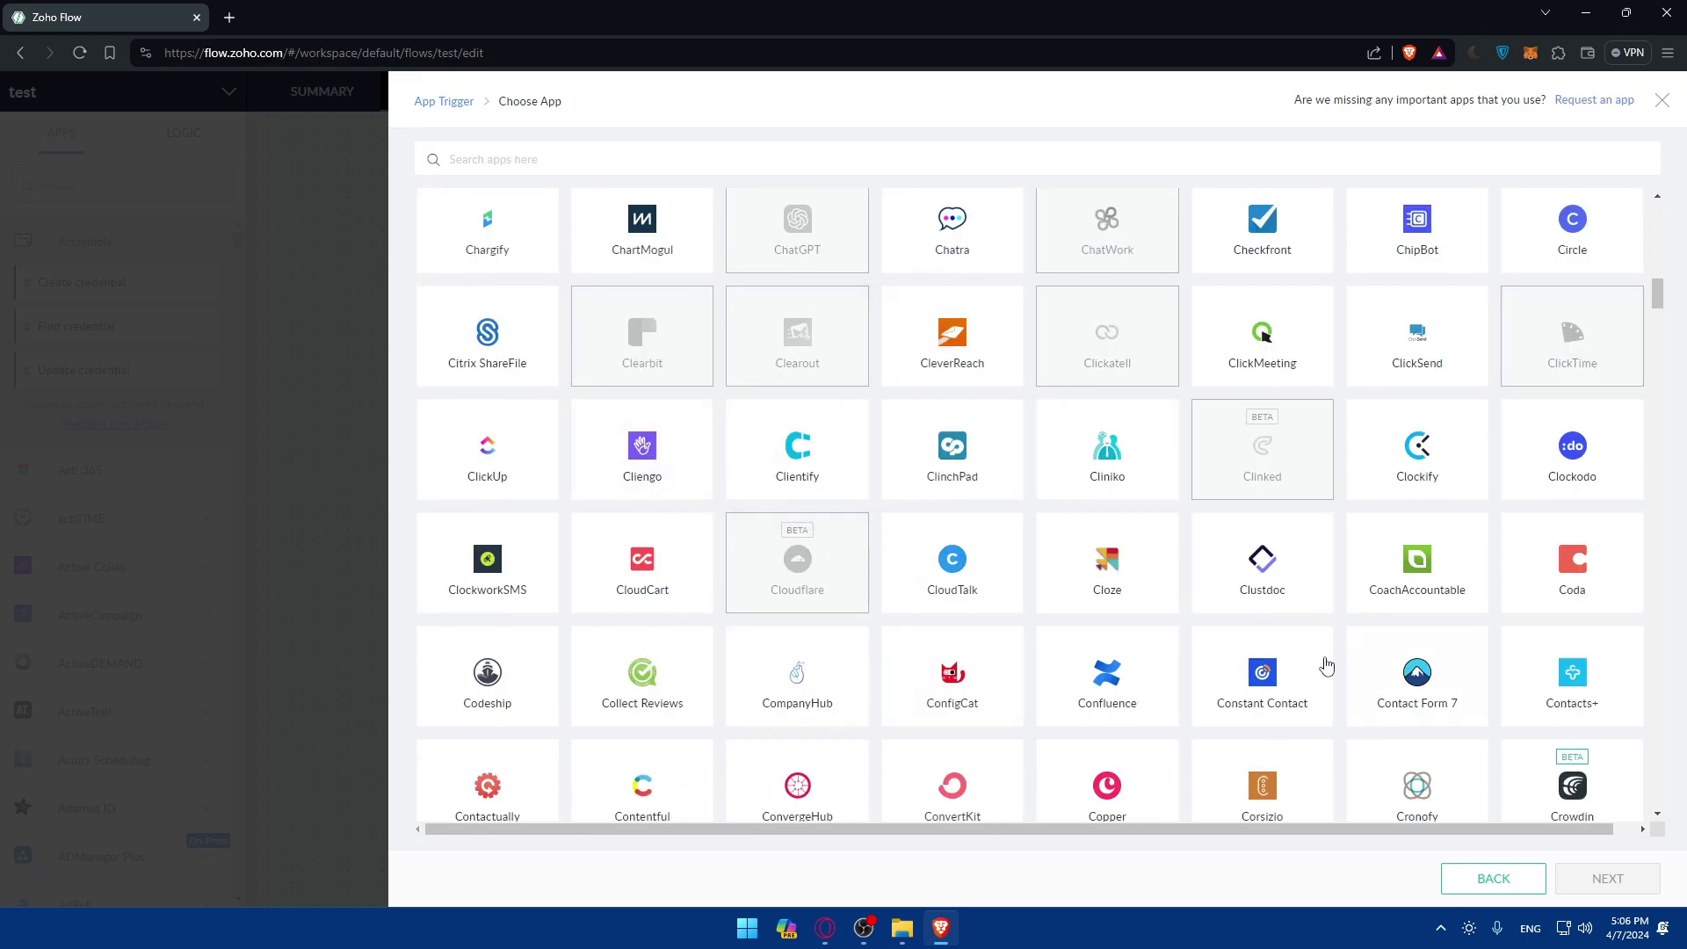
{"action": "left_click", "coordinate": [655, 432]}
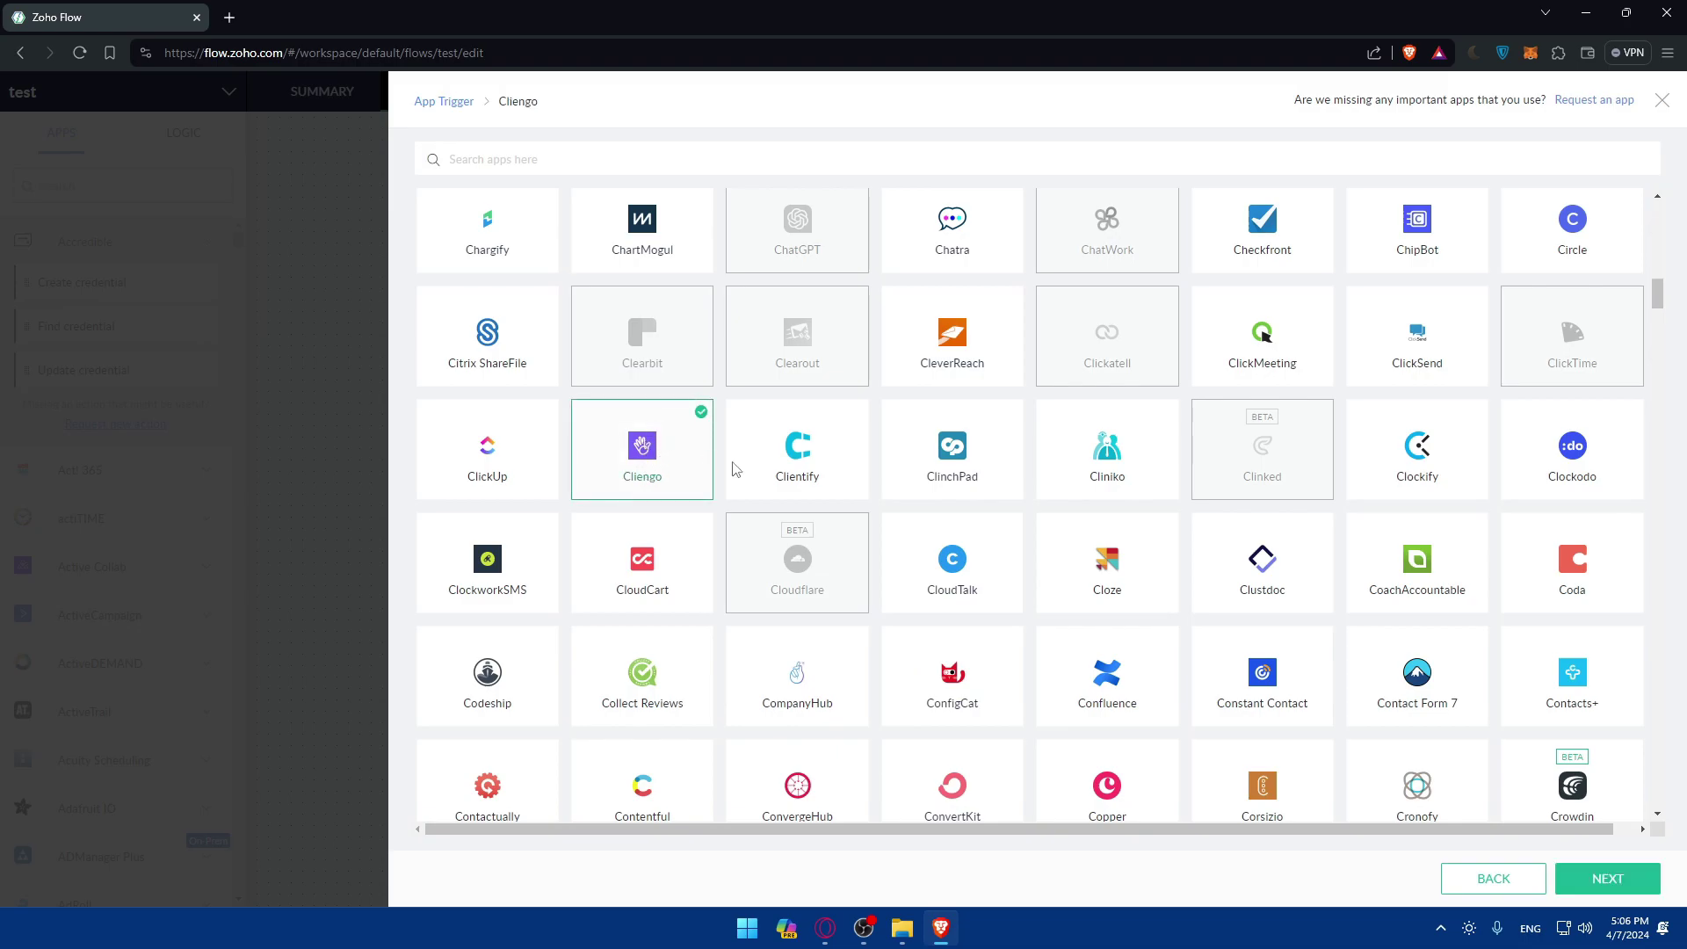
{"action": "left_click", "coordinate": [1423, 679]}
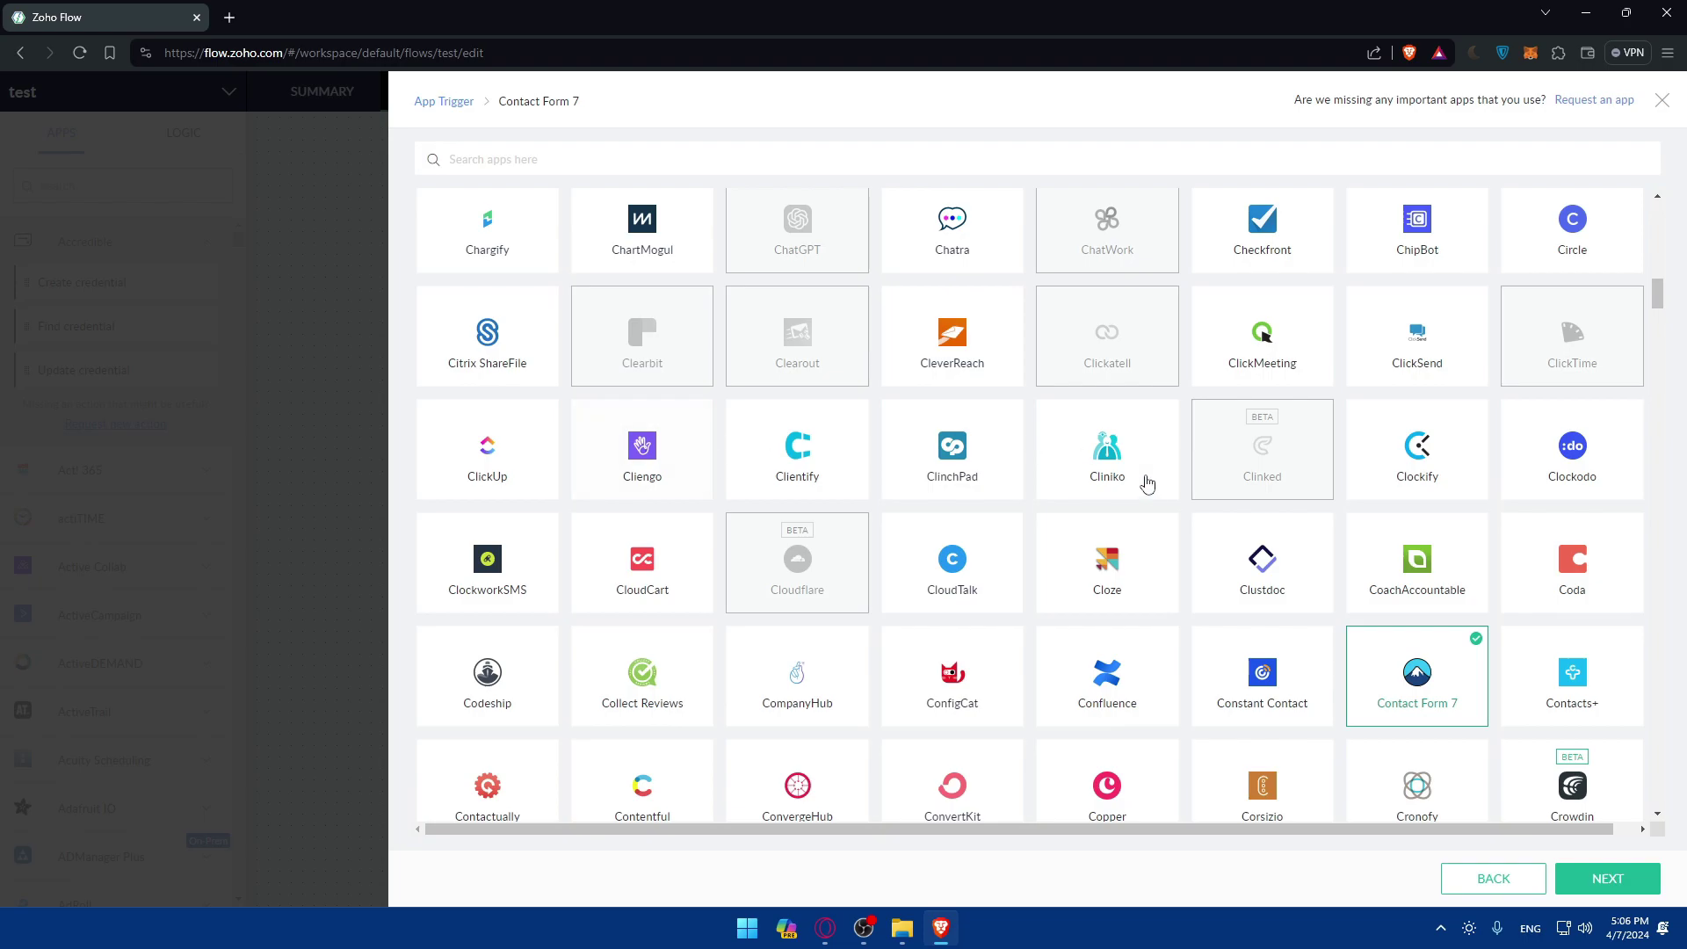
Scroll further down and pick Ecwid as the trigger app.
{"action": "scroll", "coordinate": [1444, 690], "scroll_direction": "down", "scroll_amount": 3}
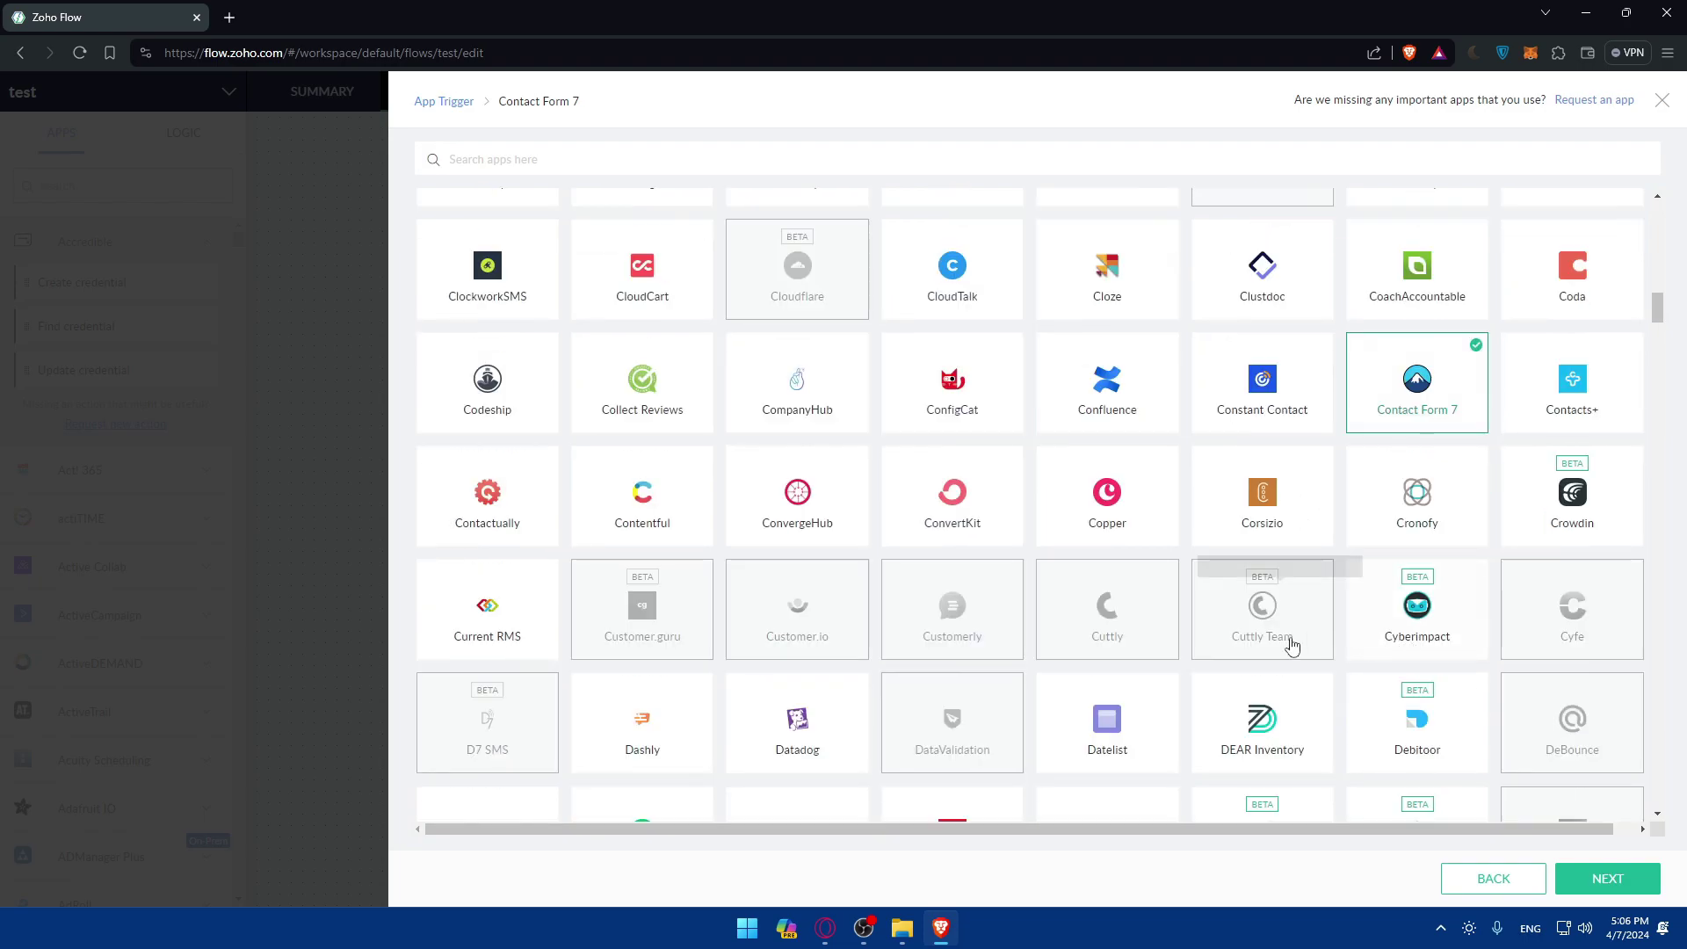
{"action": "scroll", "coordinate": [1292, 482], "scroll_direction": "down", "scroll_amount": 1}
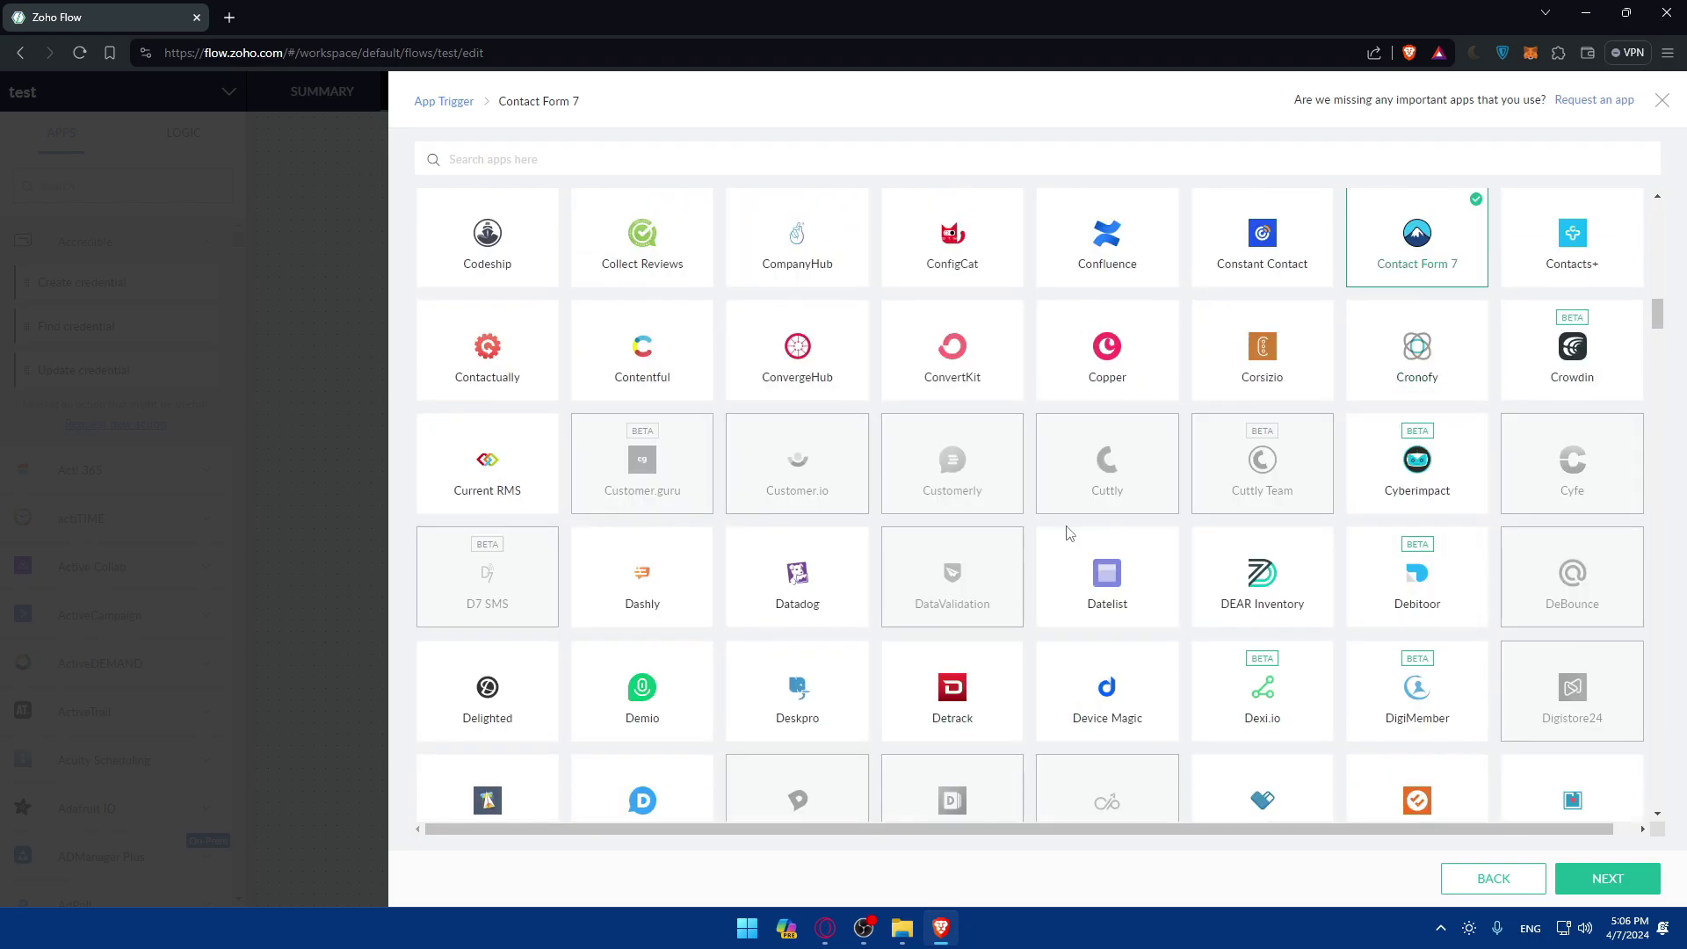
{"action": "scroll", "coordinate": [1082, 519], "scroll_direction": "down", "scroll_amount": 1}
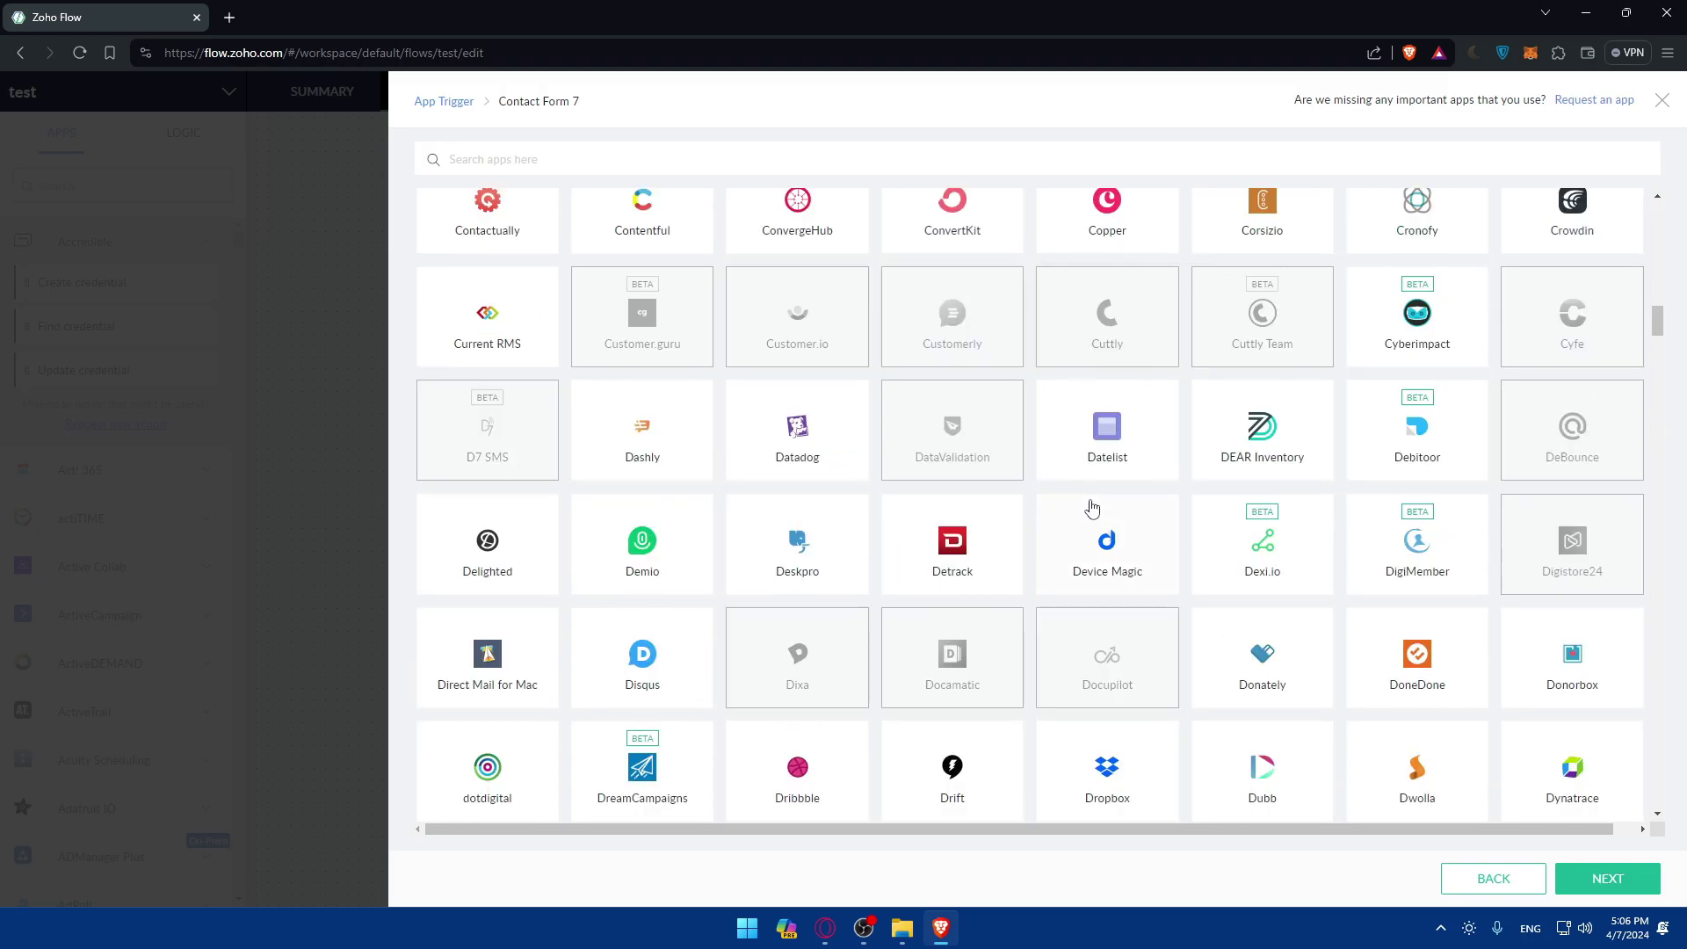
{"action": "scroll", "coordinate": [742, 601], "scroll_direction": "down", "scroll_amount": 3}
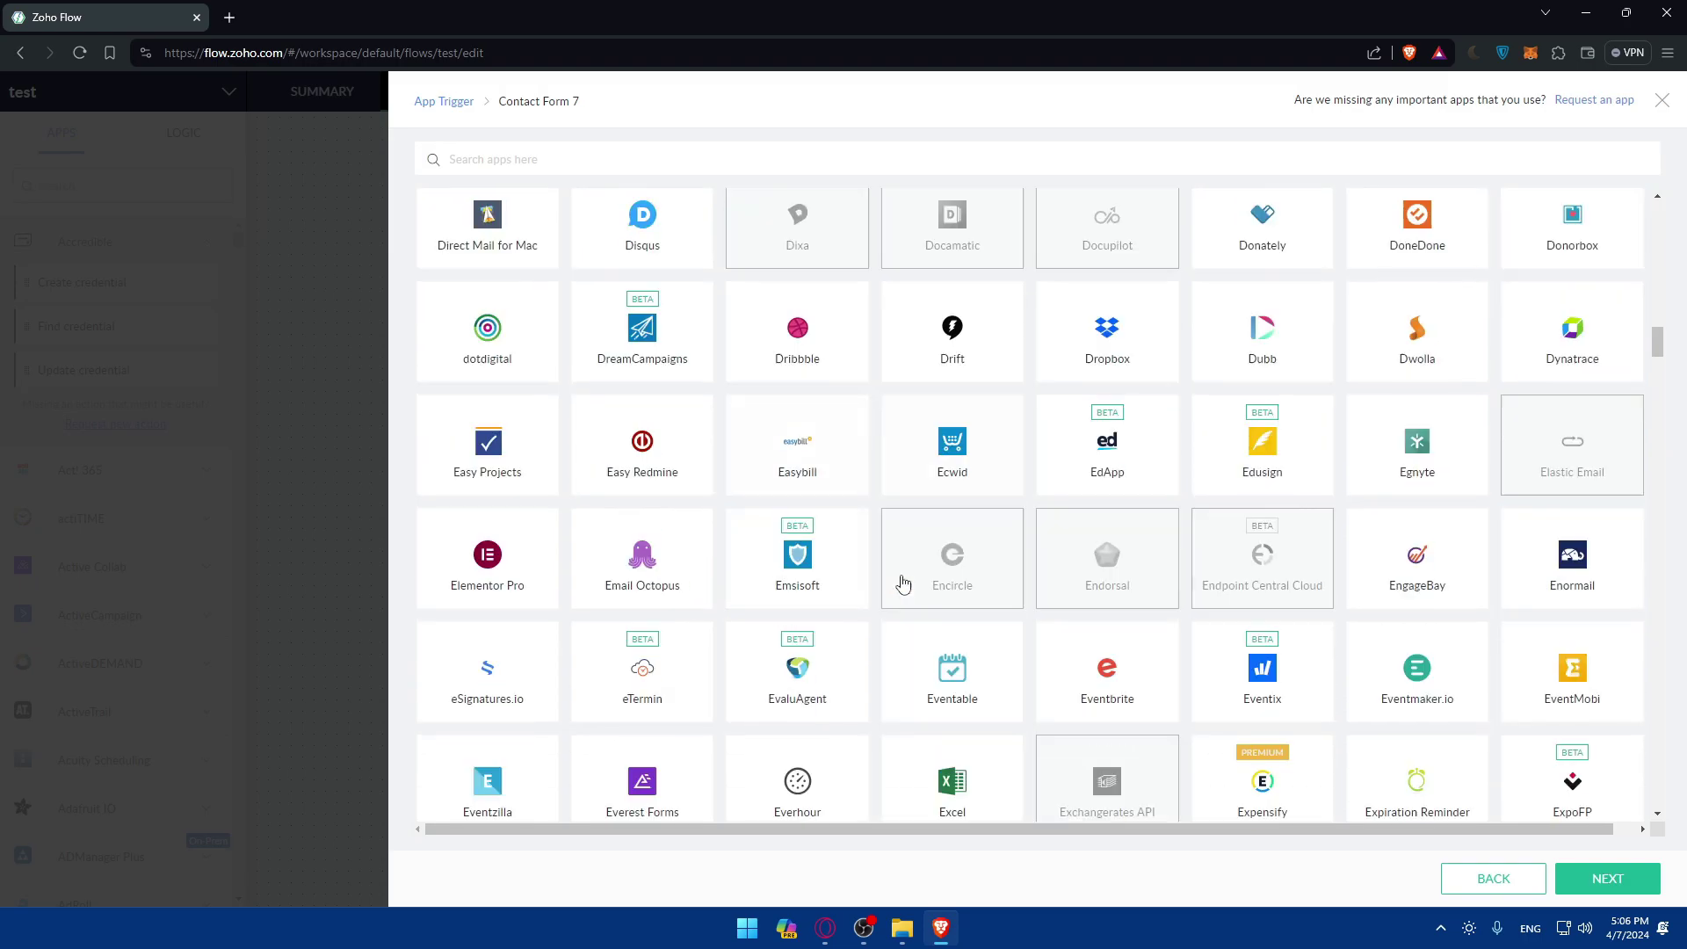
{"action": "left_click", "coordinate": [977, 457]}
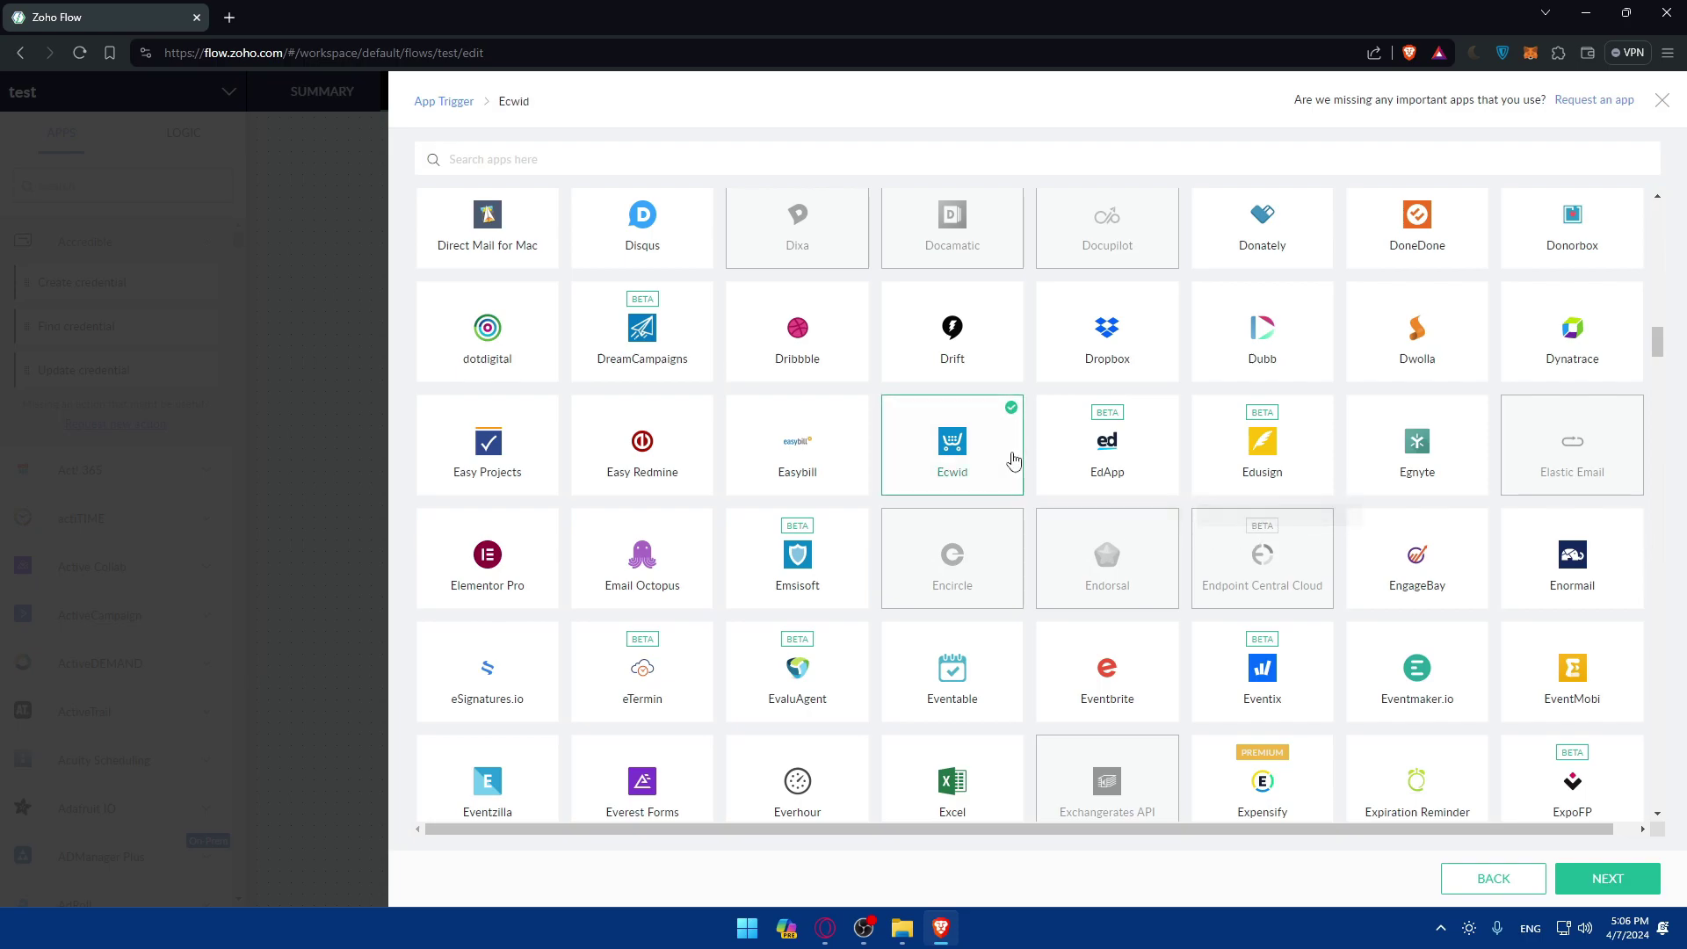
Choose 'Order created' as the Ecwid trigger event and continue to its configuration.
{"action": "left_click", "coordinate": [1592, 882]}
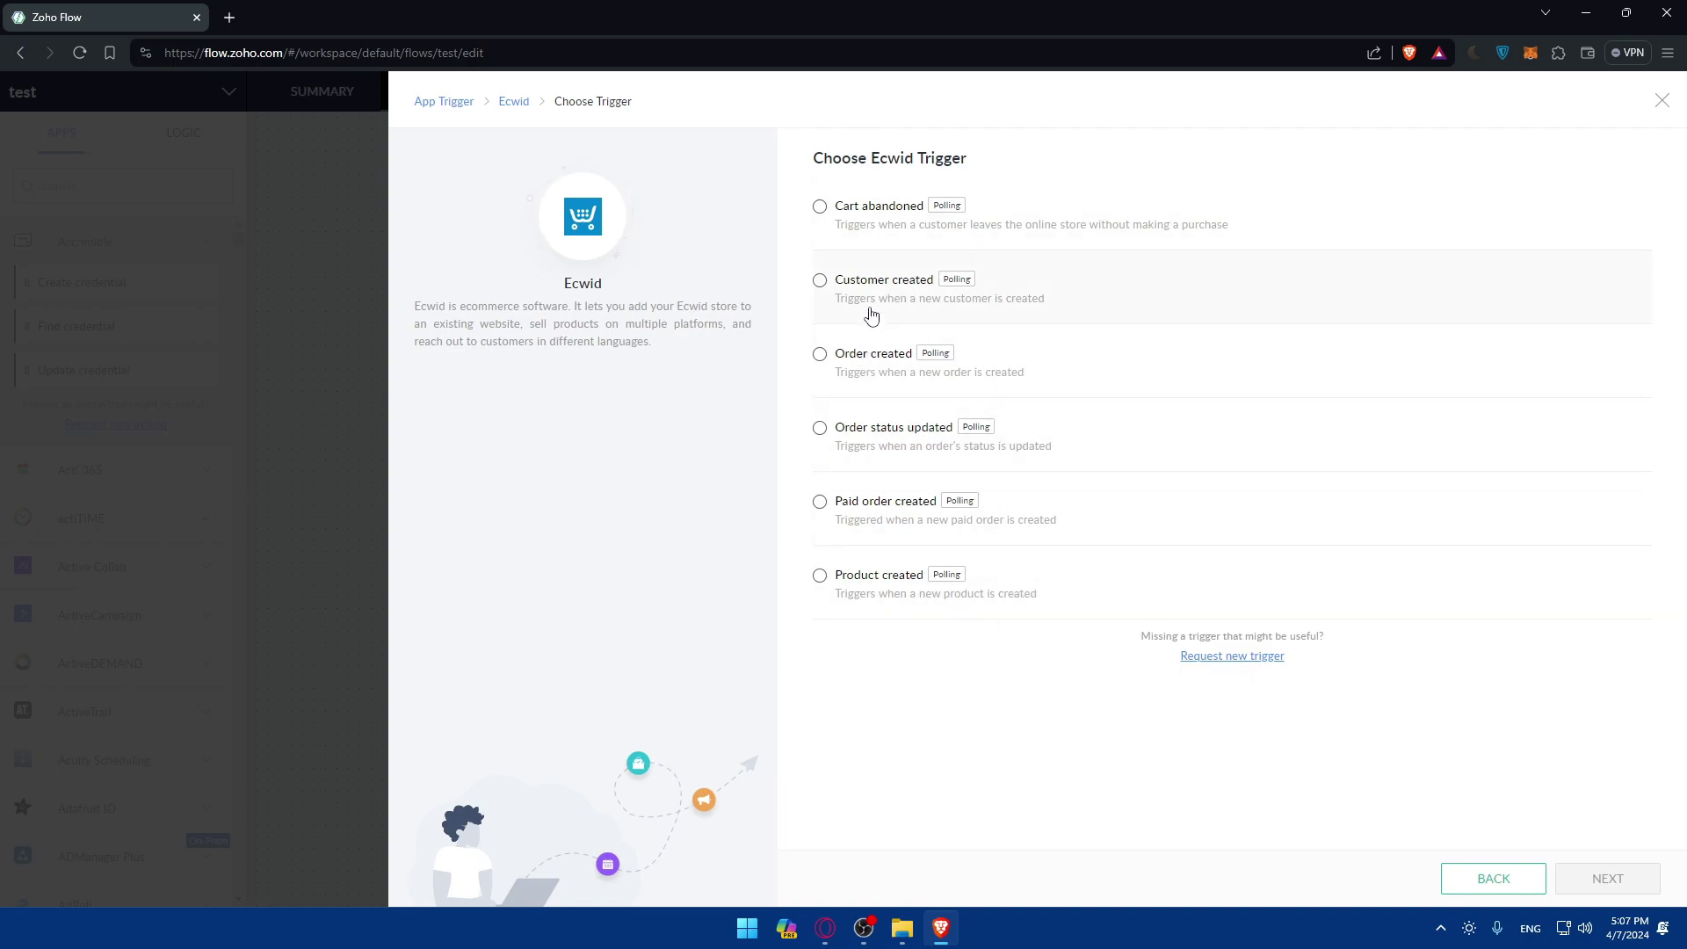
{"action": "left_click", "coordinate": [870, 364]}
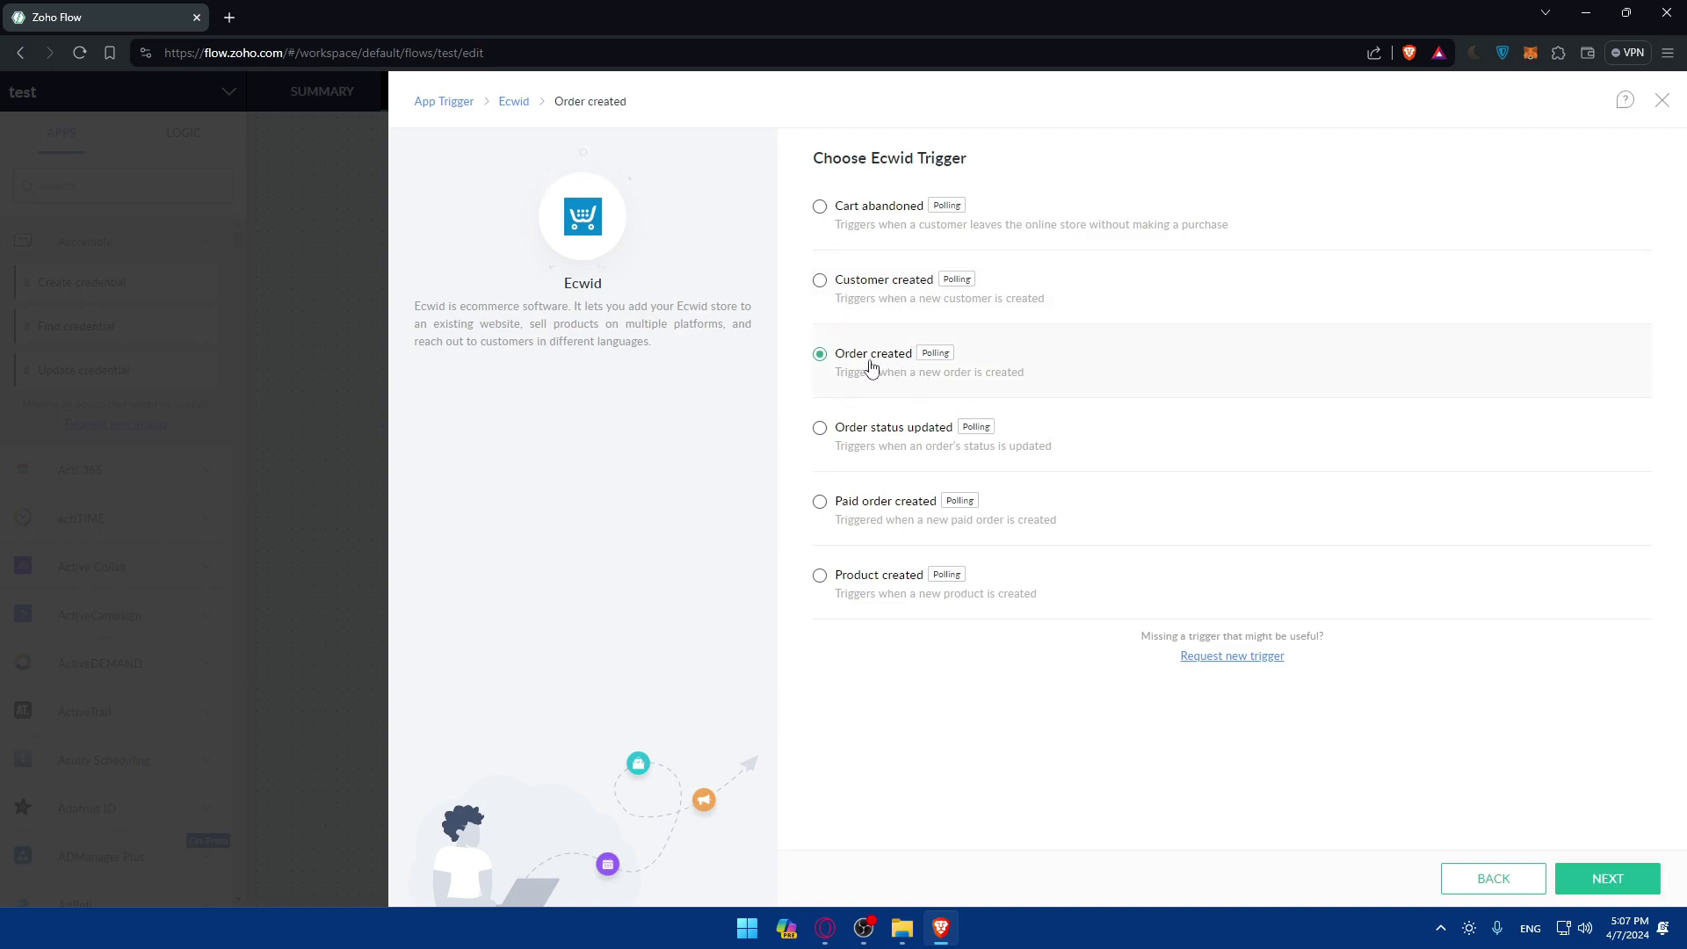
{"action": "left_click", "coordinate": [1601, 880]}
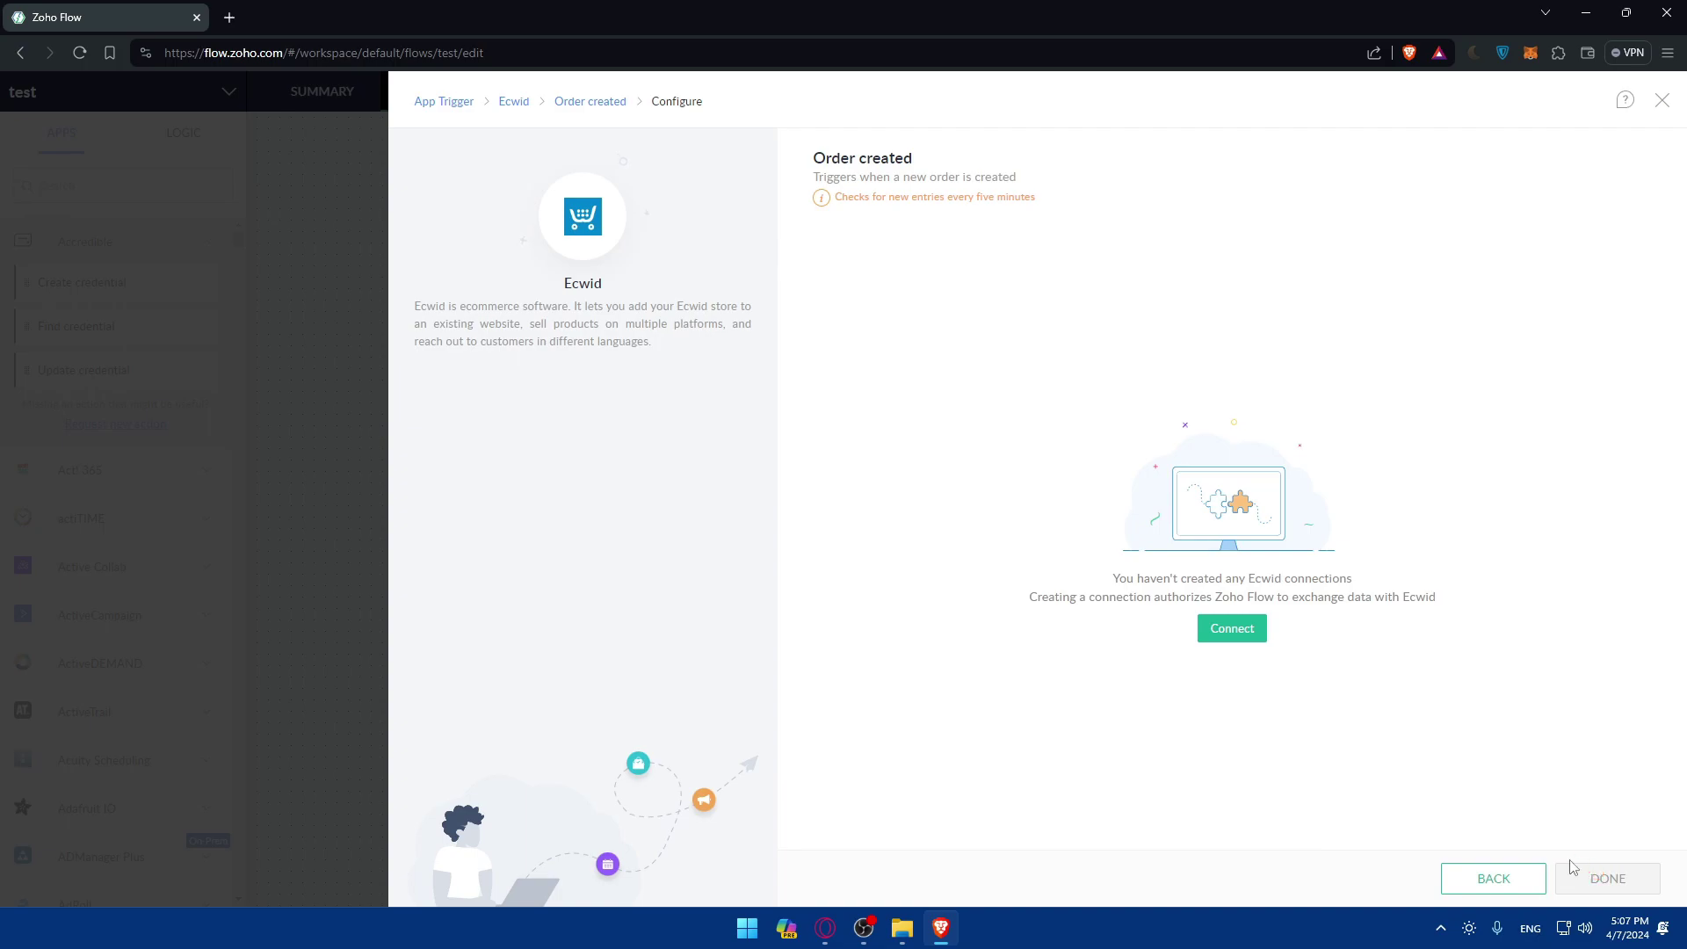
Create an Ecwid connection named 'test', start authorizing it, then close the Ecwid sign-in window.
{"action": "left_click", "coordinate": [1234, 640]}
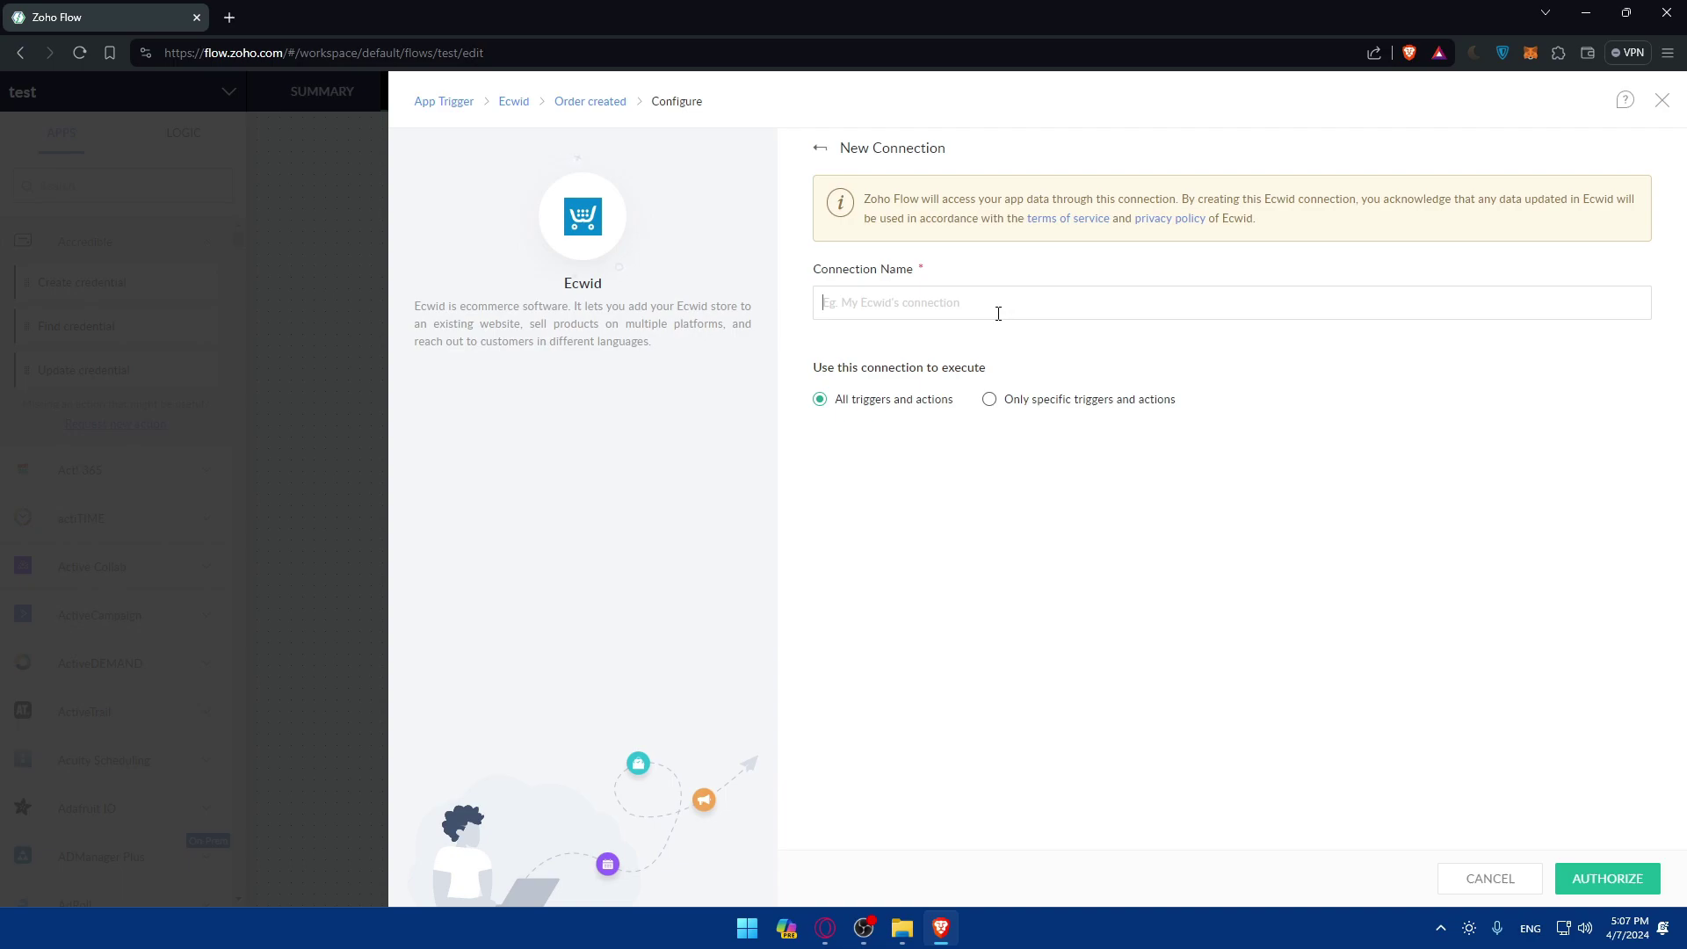
{"action": "type", "text": "test"}
{"action": "left_click", "coordinate": [1596, 879]}
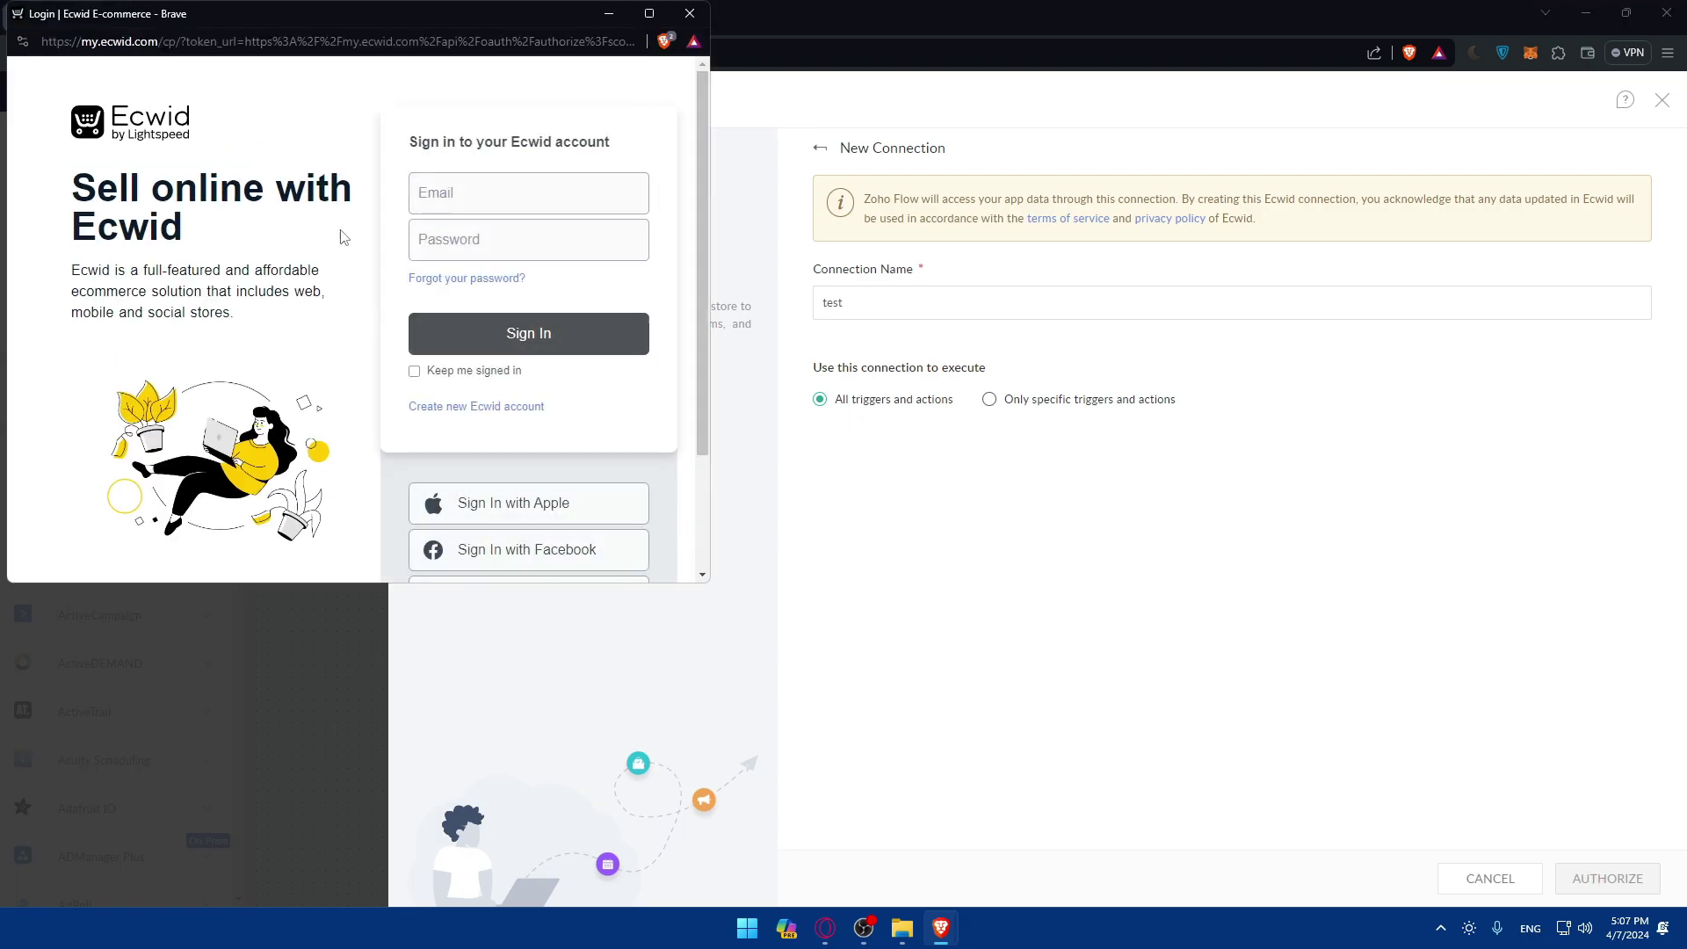
{"action": "left_click", "coordinate": [690, 13]}
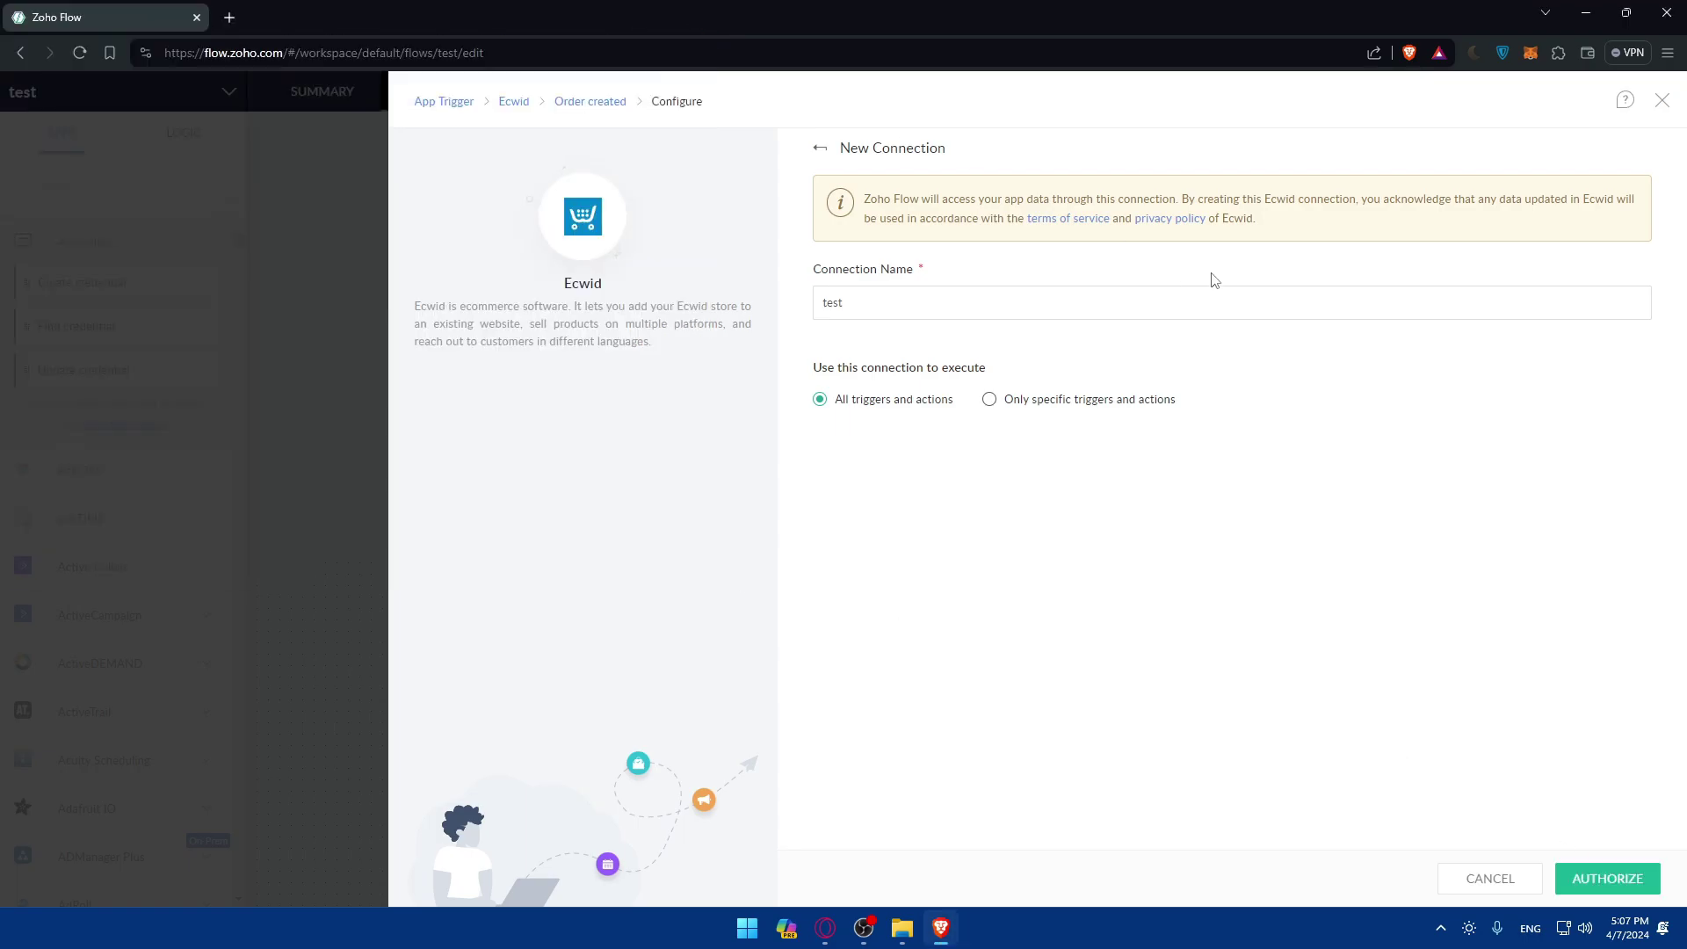
{"action": "left_click", "coordinate": [1661, 99]}
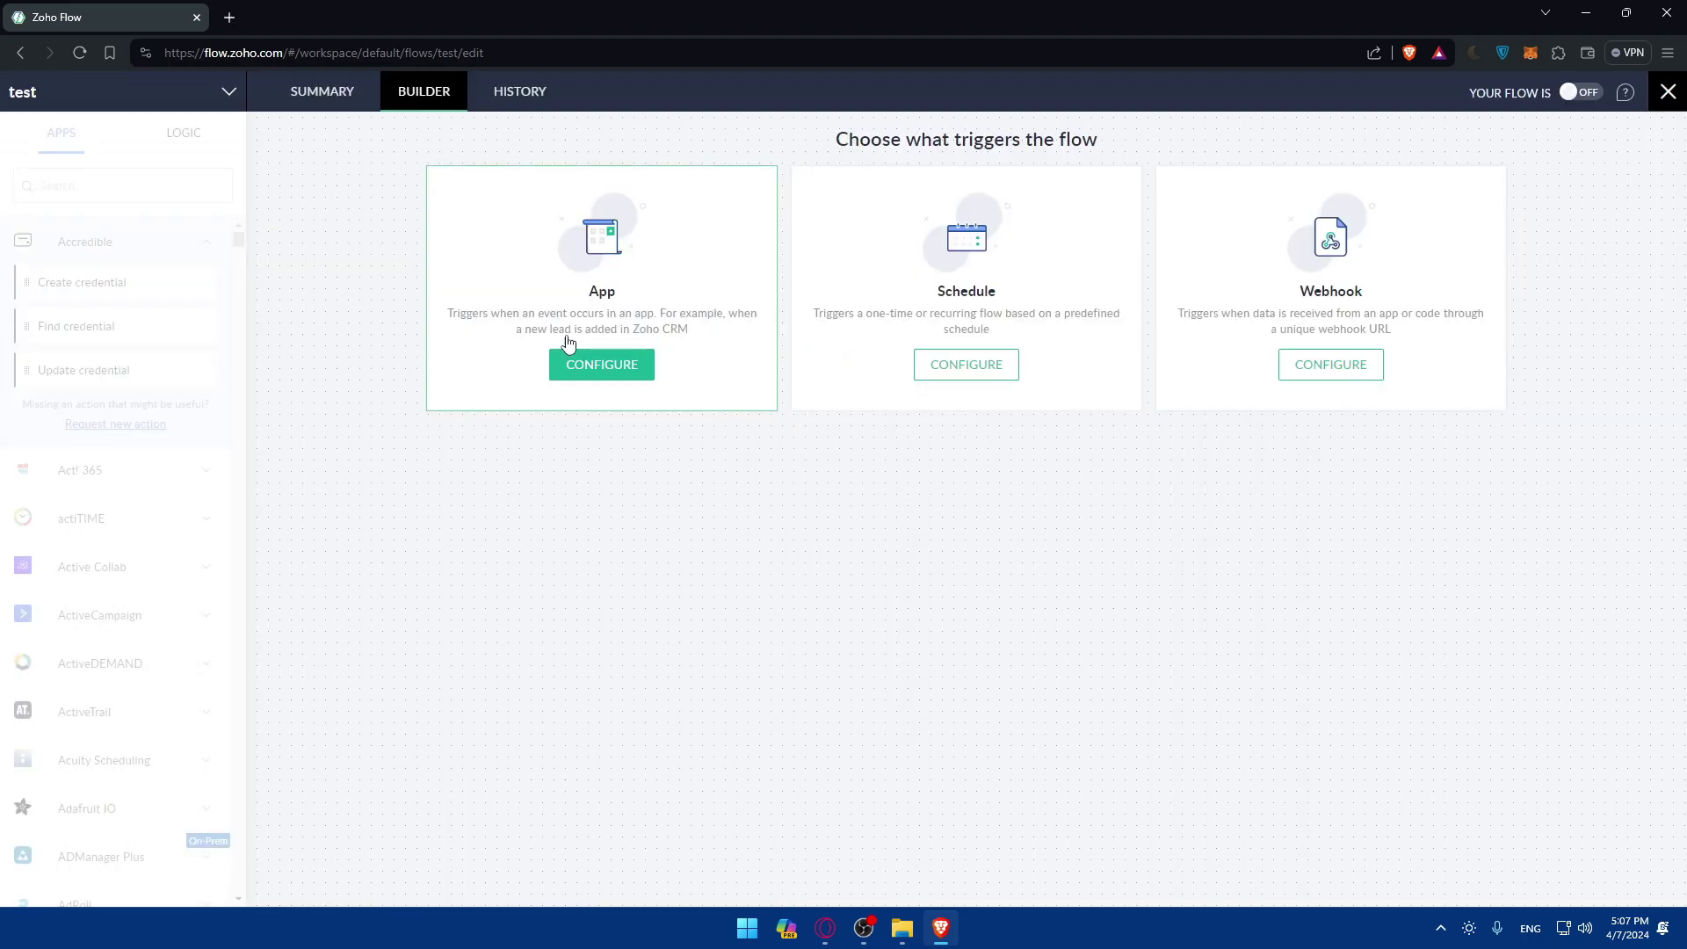